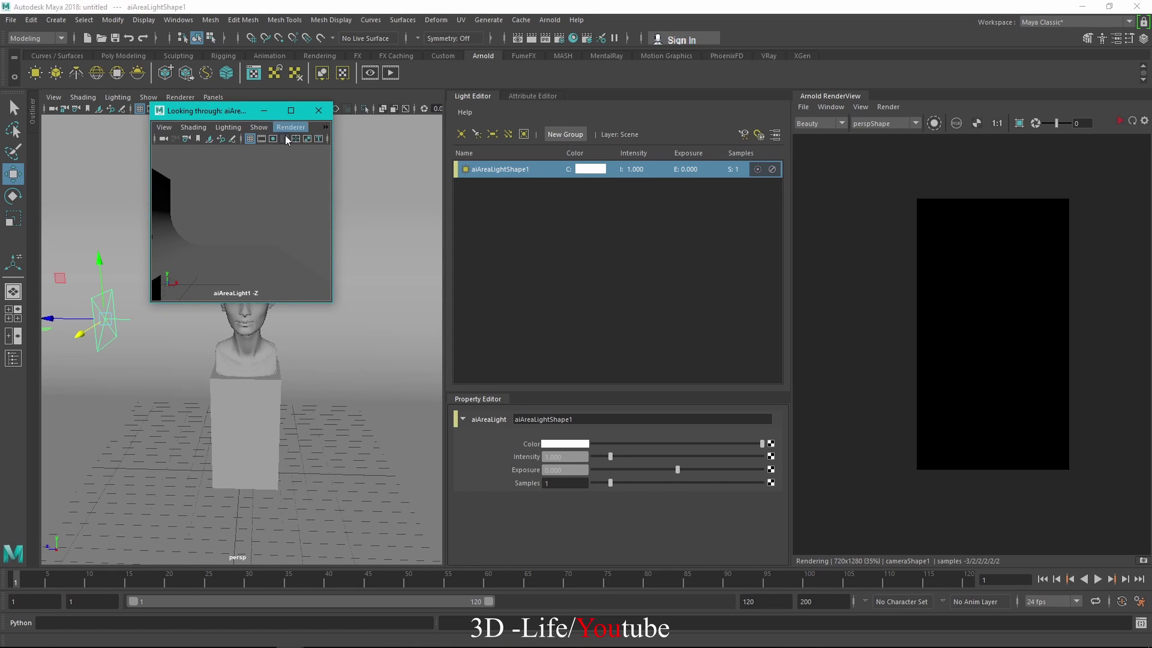
Enlarge the area light's look-through window and aim the light at the bust from its view
{"action": "left_click_drag", "start_coordinate": [332, 303], "coordinate": [447, 403]}
{"action": "left_click_drag", "start_coordinate": [264, 114], "coordinate": [548, 116]}
{"action": "left_click_drag", "start_coordinate": [587, 296], "coordinate": [597, 324], "text": "alt"}
{"action": "left_click_drag", "start_coordinate": [644, 111], "coordinate": [436, 155]}
Set the area light's exposure to 10 and samples to 3, and check the lighting in a live render
{"action": "left_click", "coordinate": [561, 470]}
{"action": "type", "text": "10"}
{"action": "key", "text": "Tab"}
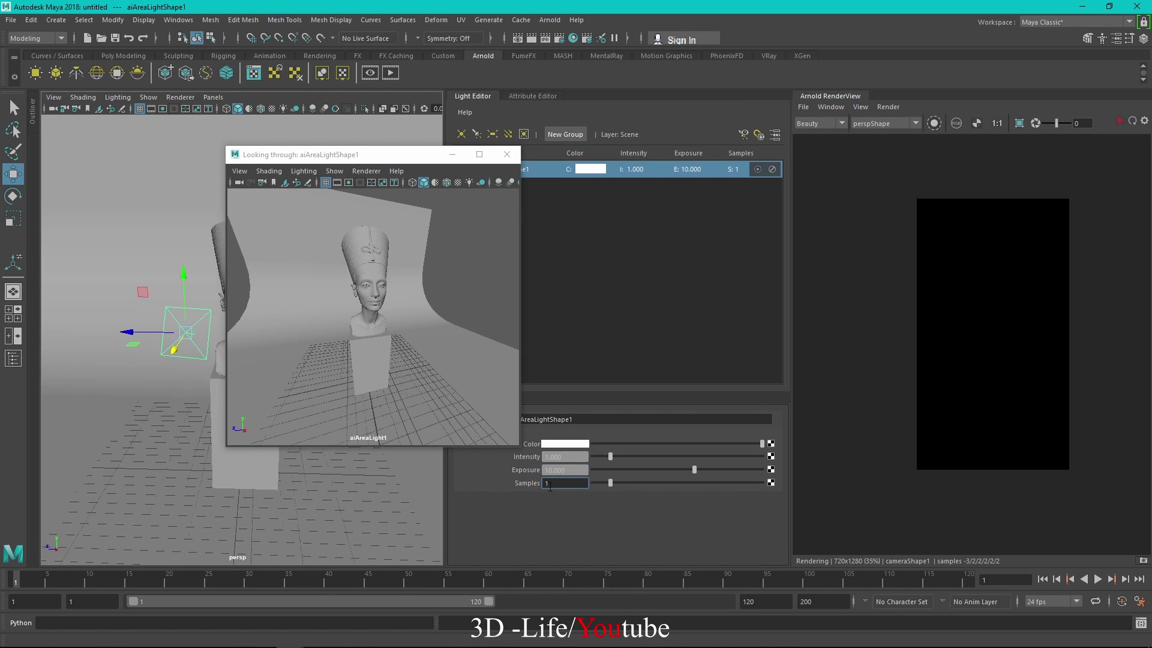
{"action": "type", "text": "3"}
{"action": "key", "text": "Return"}
{"action": "left_click", "coordinate": [1119, 122]}
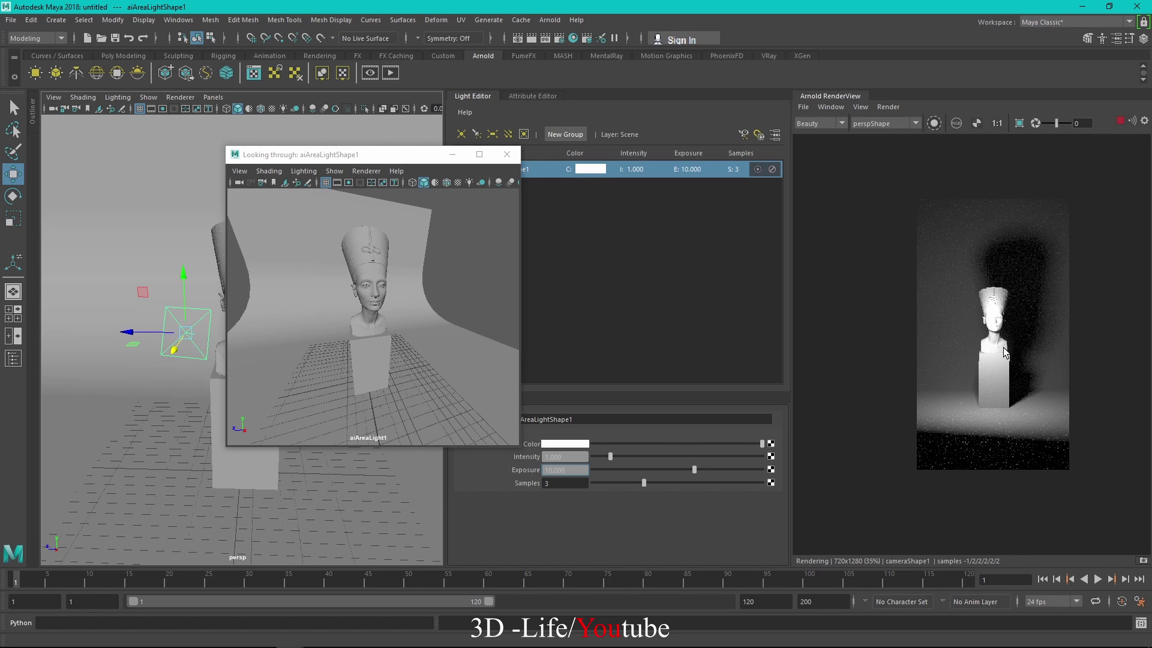
{"action": "left_click_drag", "start_coordinate": [414, 154], "coordinate": [713, 186]}
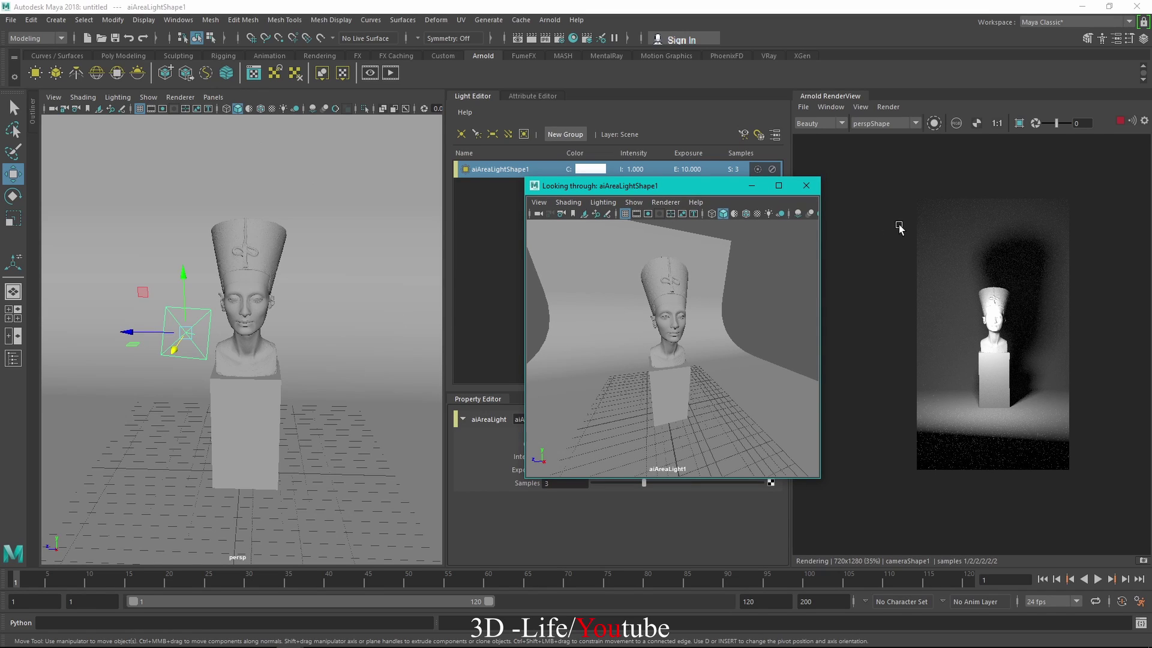
{"action": "left_click", "coordinate": [1120, 121]}
Show the resolution gate in the perspective viewport
{"action": "left_click", "coordinate": [213, 97]}
{"action": "left_click", "coordinate": [314, 91]}
{"action": "left_click", "coordinate": [162, 108]}
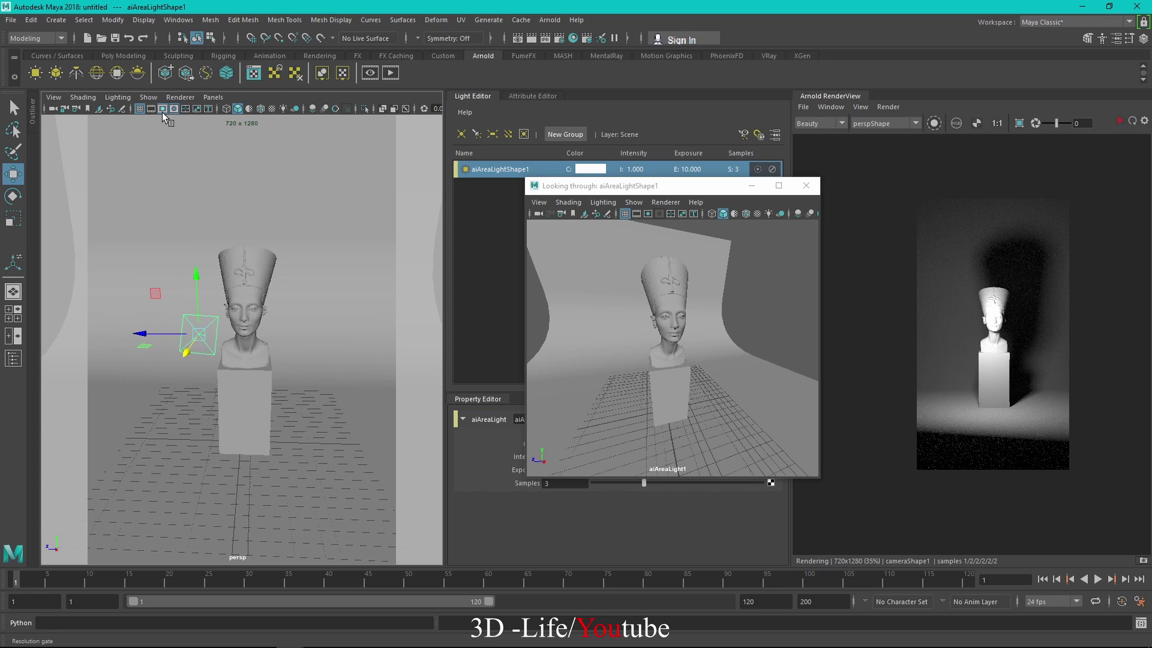
Look through cameraShape2 in the viewport and re-aim the area light at the front of the bust
{"action": "left_click", "coordinate": [213, 97]}
{"action": "mouse_move", "coordinate": [270, 109]}
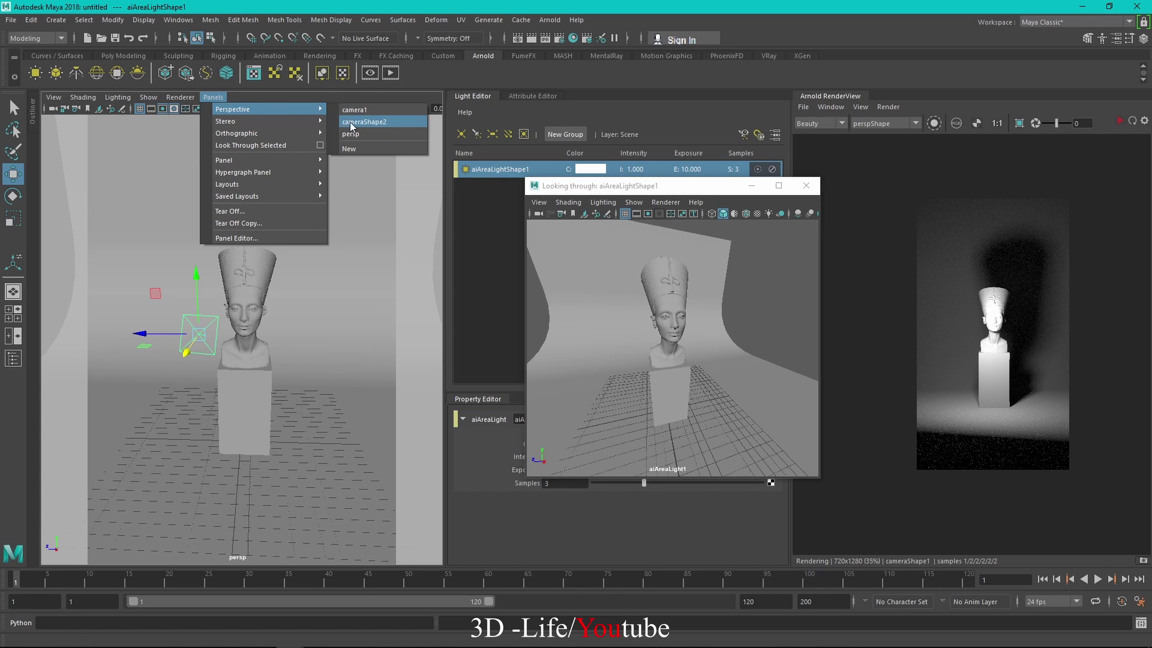
{"action": "left_click", "coordinate": [354, 125]}
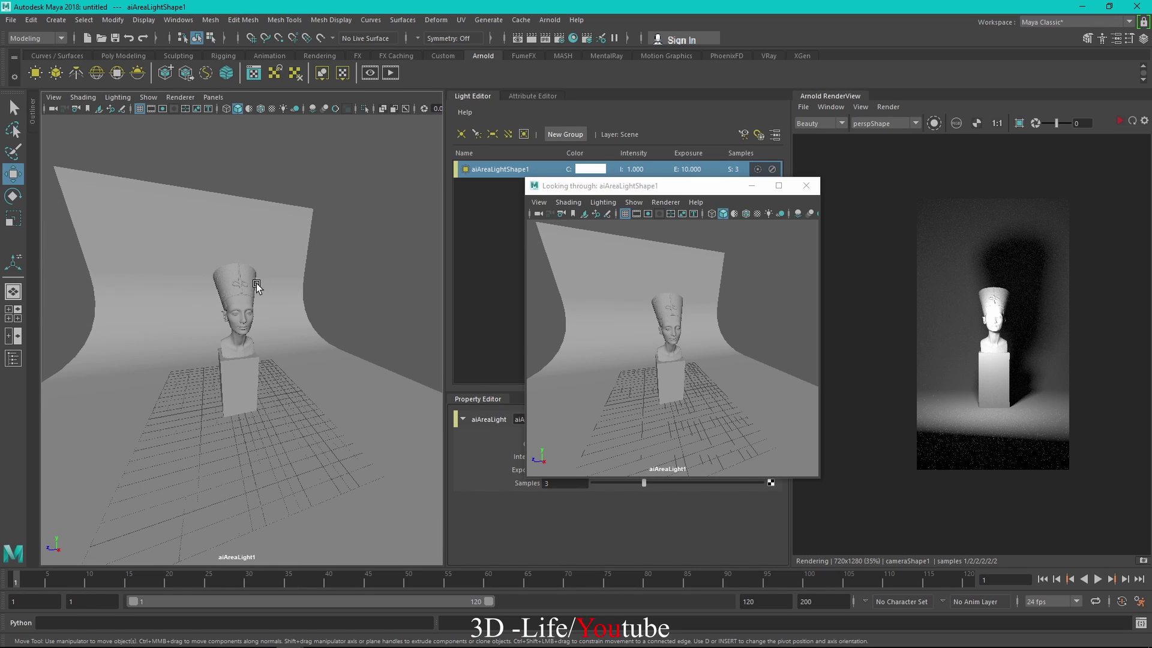
{"action": "left_click_drag", "start_coordinate": [300, 306], "coordinate": [338, 299], "text": "alt"}
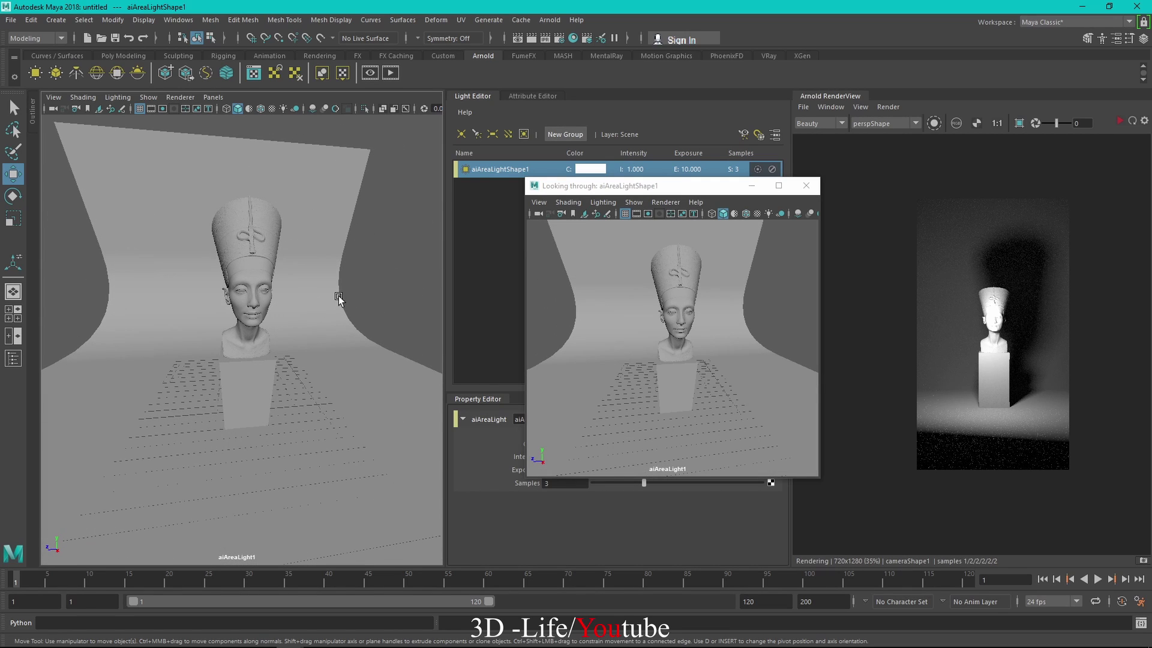
Switch the viewport to look through camera1
{"action": "left_click", "coordinate": [213, 96]}
{"action": "mouse_move", "coordinate": [312, 110]}
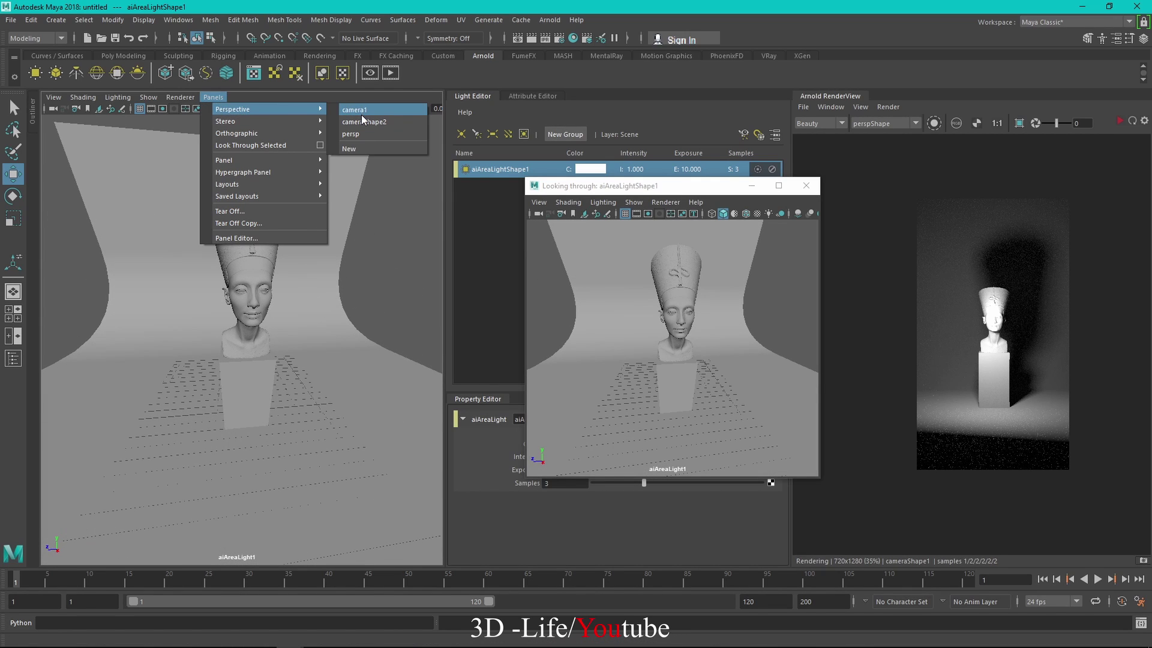
{"action": "left_click", "coordinate": [361, 122]}
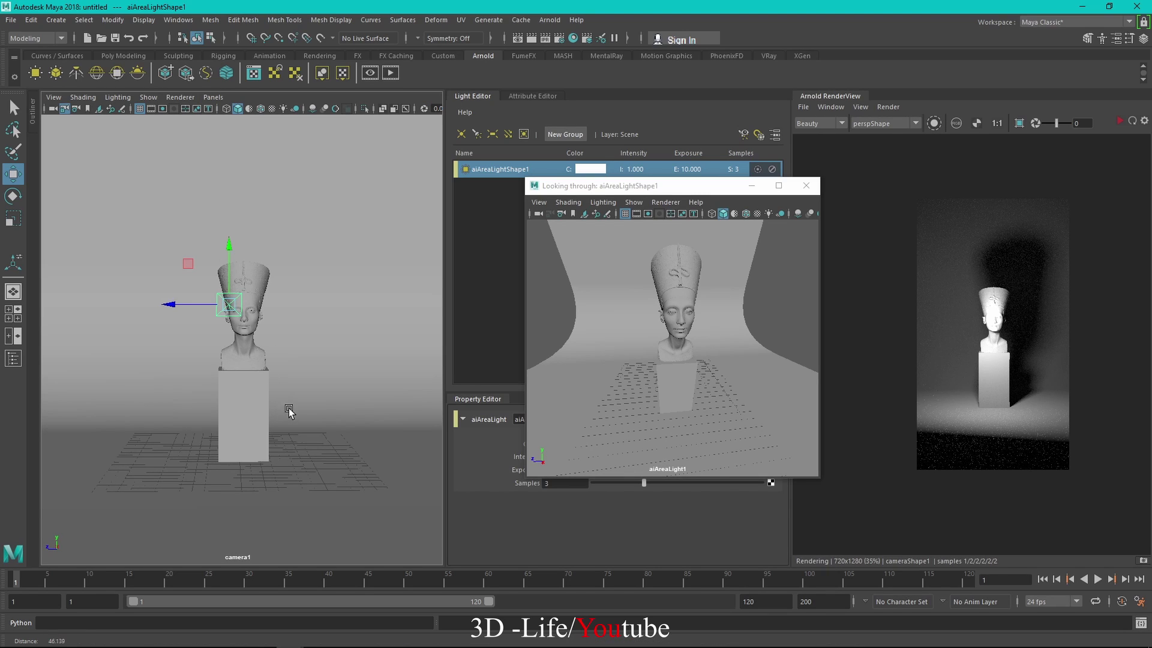
{"action": "left_click", "coordinate": [316, 359]}
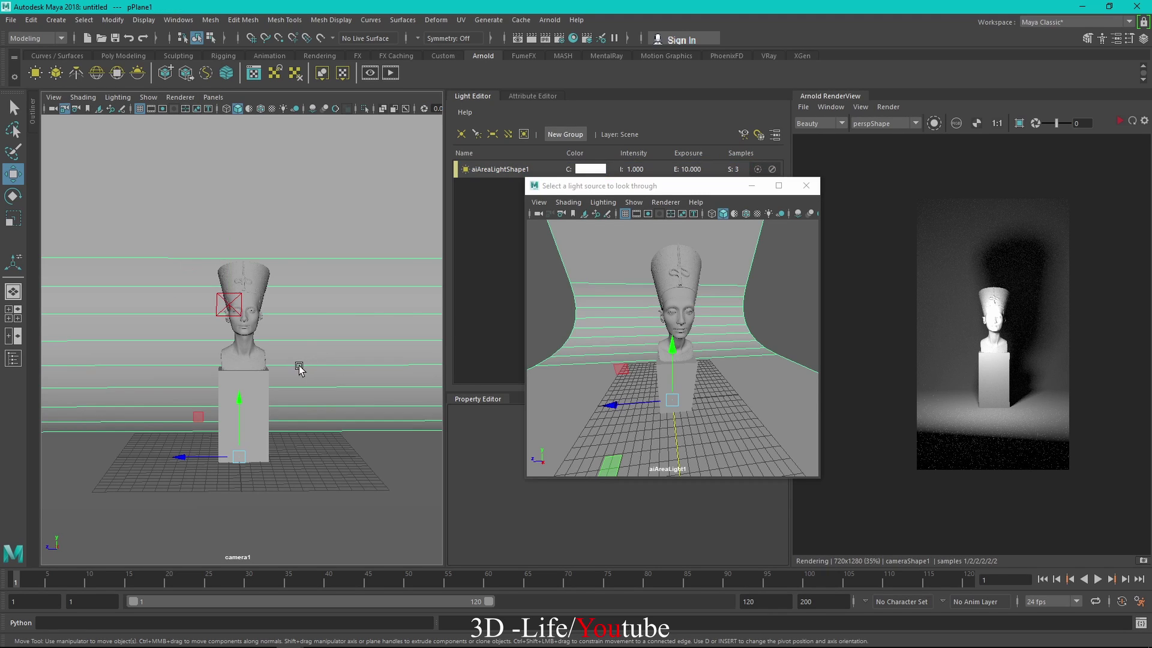
Unlock camera1, reframe it closer on the bust with the resolution gate shown, and lock it again
{"action": "left_click", "coordinate": [54, 108]}
{"action": "left_click", "coordinate": [64, 108]}
{"action": "right_click_drag", "start_coordinate": [295, 356], "coordinate": [350, 442], "text": "alt"}
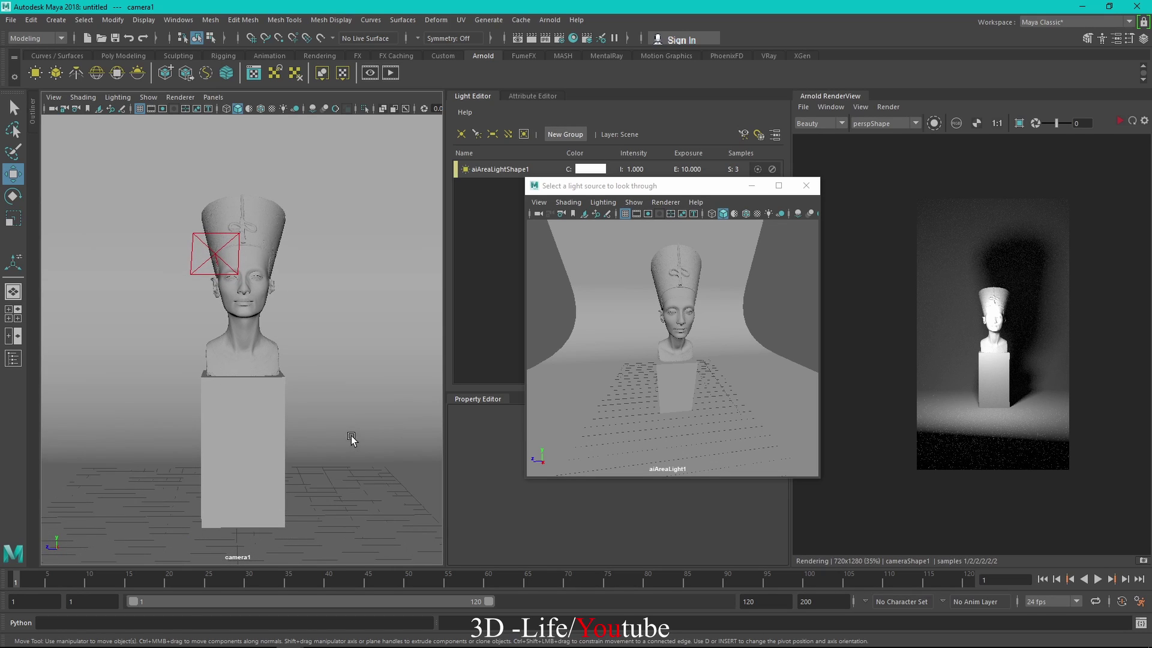
{"action": "left_click", "coordinate": [174, 108]}
{"action": "right_click_drag", "start_coordinate": [296, 329], "coordinate": [291, 304], "text": "alt"}
{"action": "left_click", "coordinate": [64, 108]}
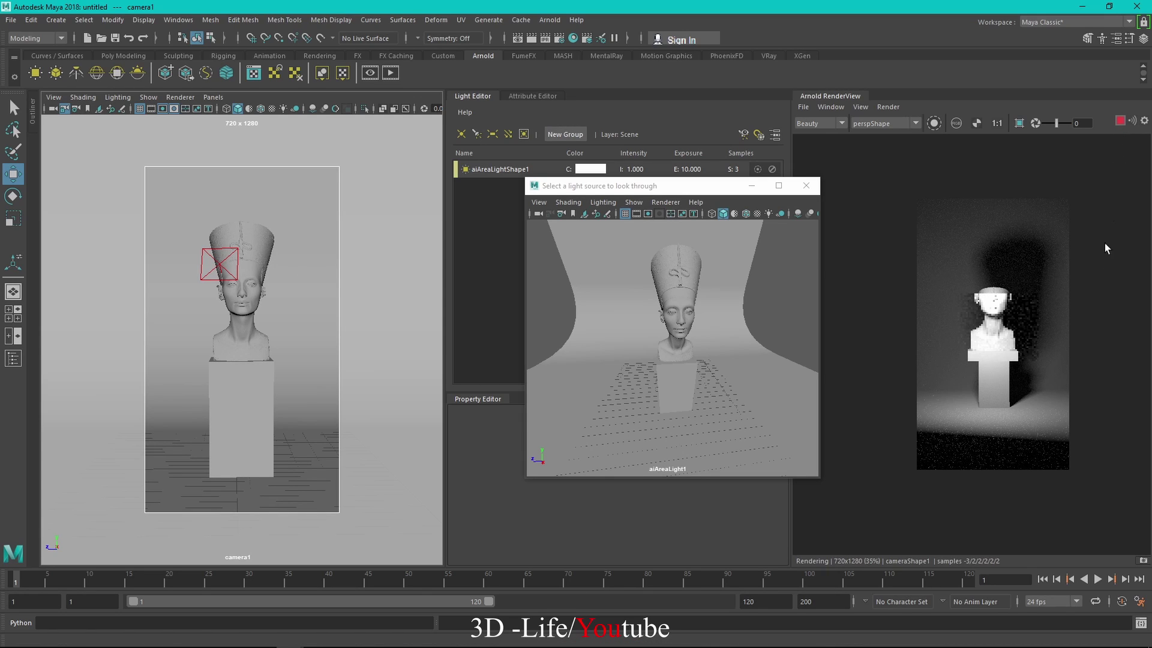
Swing the area light around to the side of the bust through its look-through view, and close that window
{"action": "mouse_move", "coordinate": [690, 366]}
{"action": "left_mouse_down", "text": "alt"}
{"action": "mouse_move", "coordinate": [709, 378]}
{"action": "mouse_move", "coordinate": [702, 368]}
{"action": "left_mouse_up", "text": "alt"}
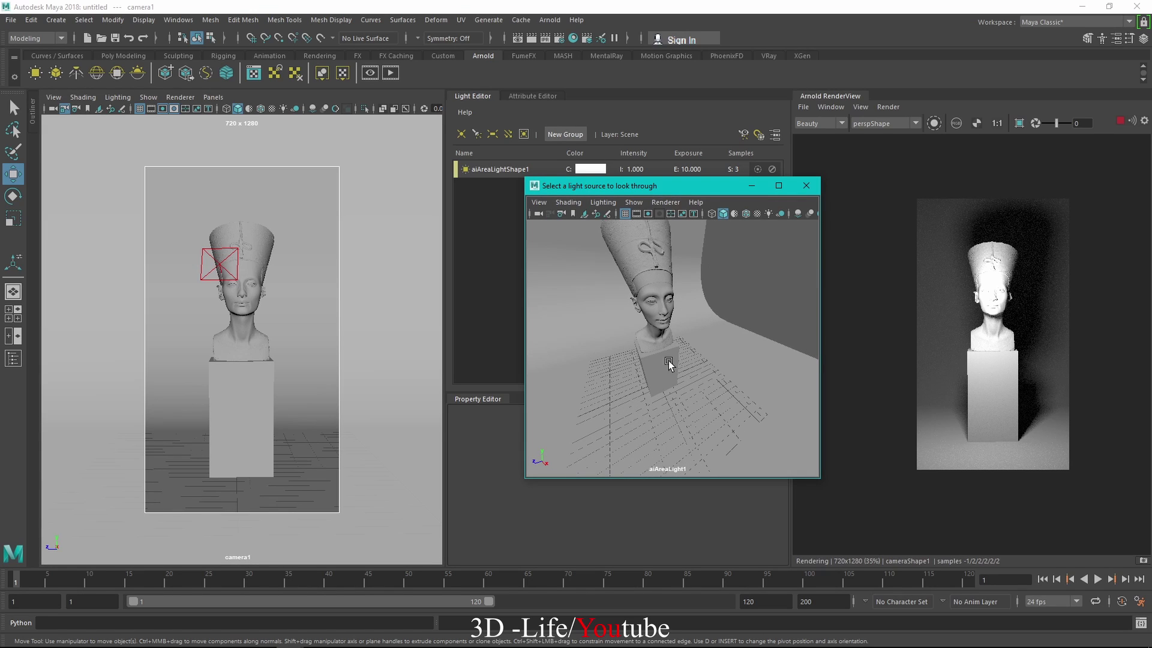
{"action": "left_click_drag", "start_coordinate": [692, 393], "coordinate": [690, 389], "text": "alt"}
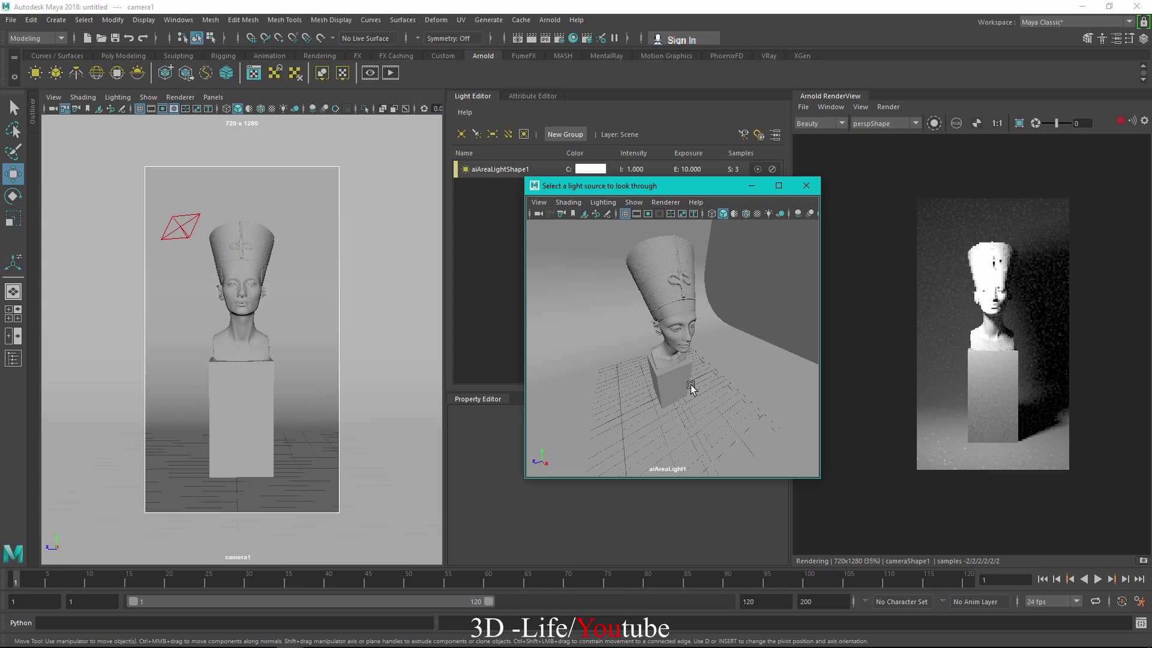
{"action": "left_click_drag", "start_coordinate": [691, 385], "coordinate": [727, 368], "text": "alt"}
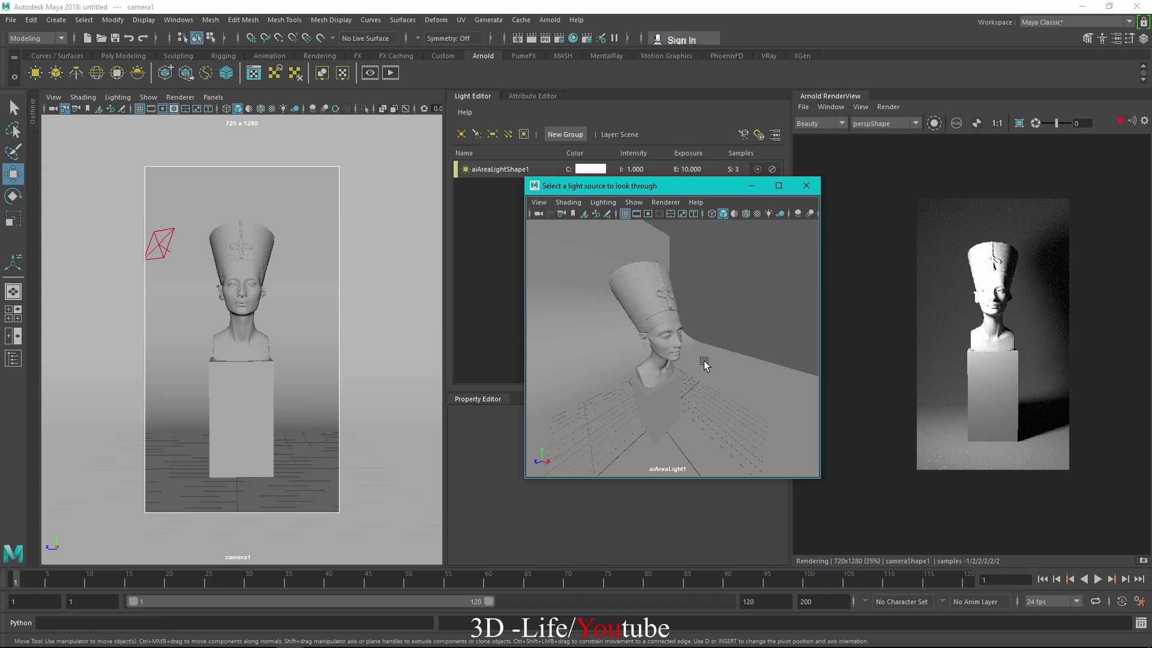
{"action": "left_click_drag", "start_coordinate": [716, 338], "coordinate": [699, 349], "text": "alt"}
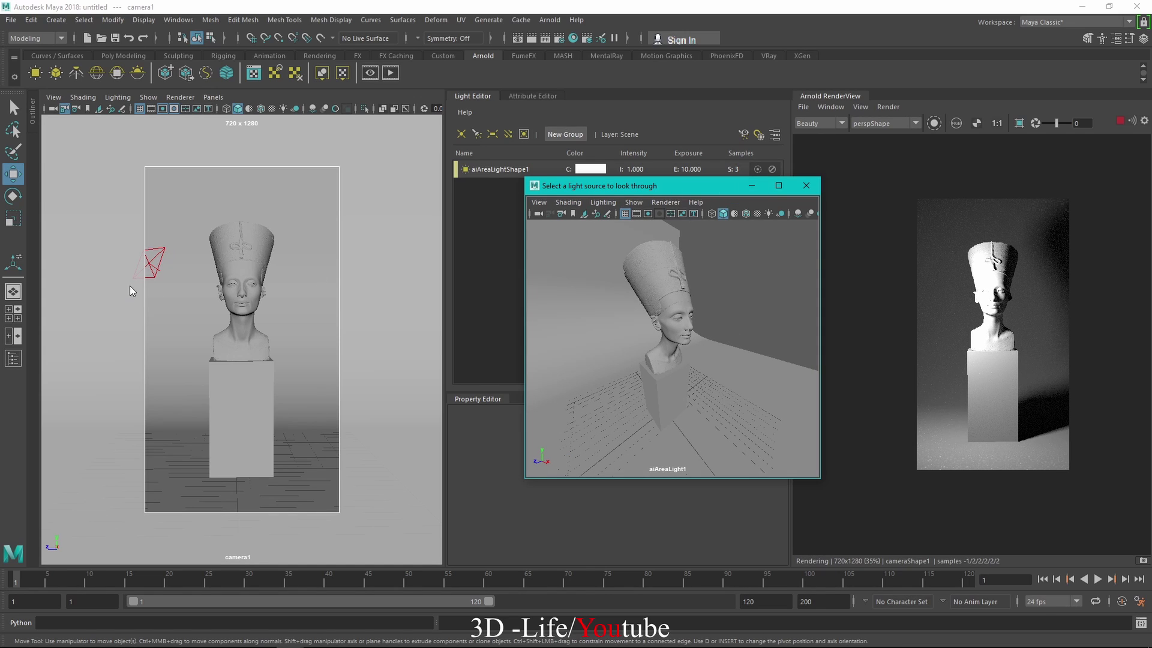
{"action": "left_click", "coordinate": [751, 185]}
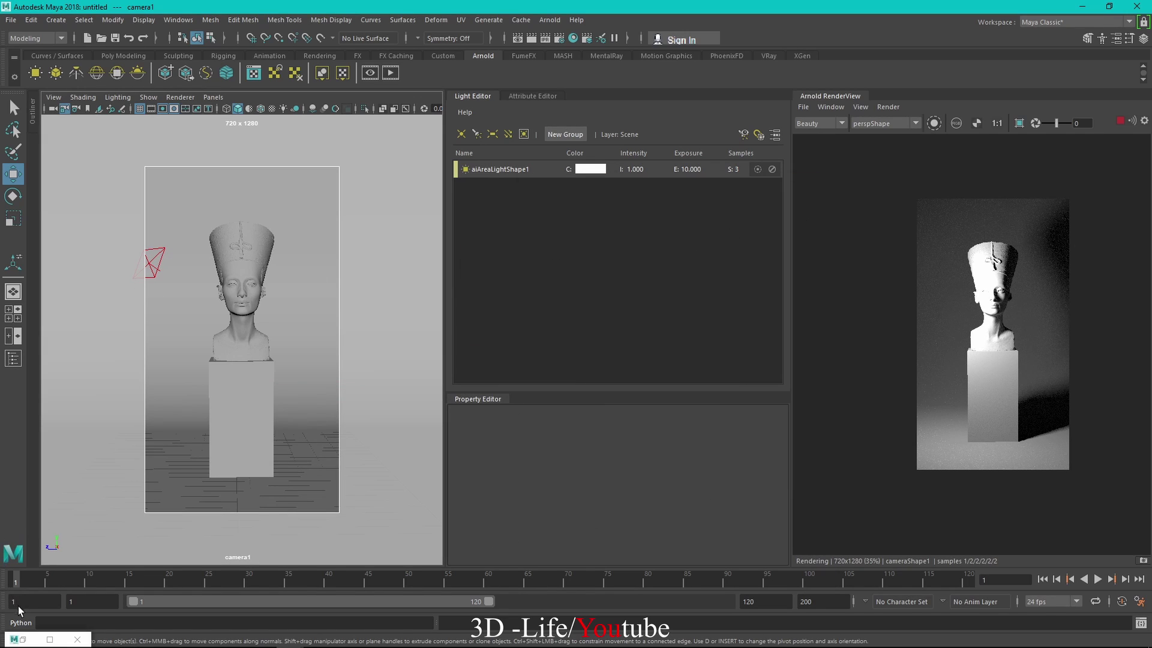
{"action": "left_click", "coordinate": [23, 639]}
{"action": "left_click", "coordinate": [806, 186]}
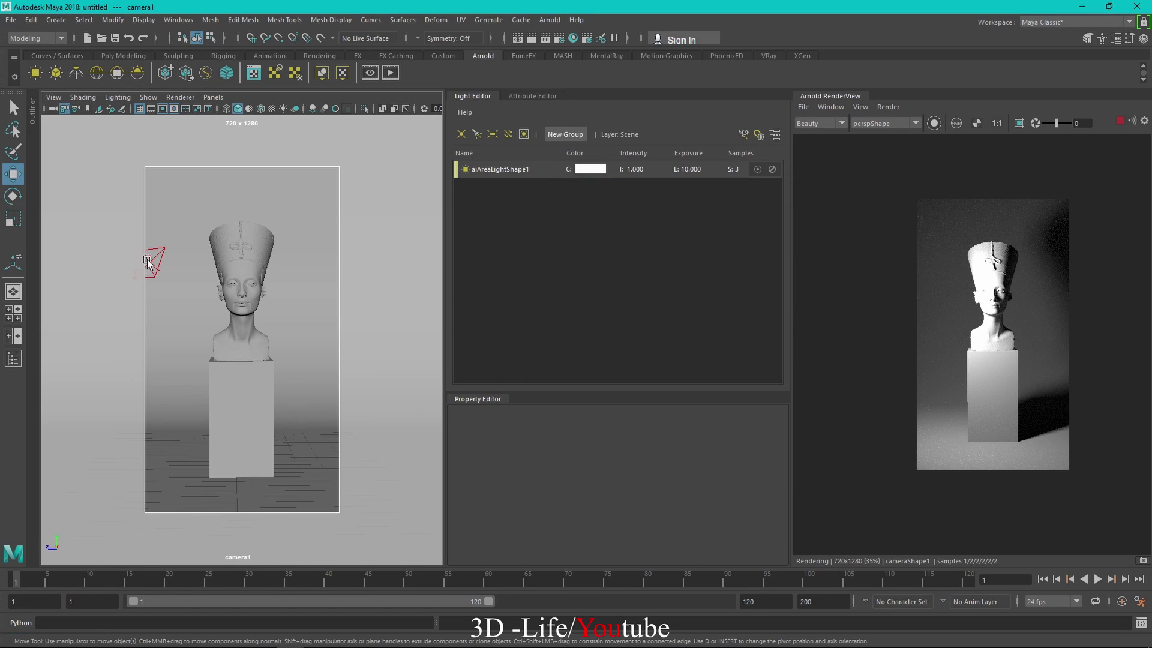
Switch the viewport back to the persp camera and hide its resolution gate and gate mask
{"action": "left_click", "coordinate": [213, 97]}
{"action": "mouse_move", "coordinate": [272, 109]}
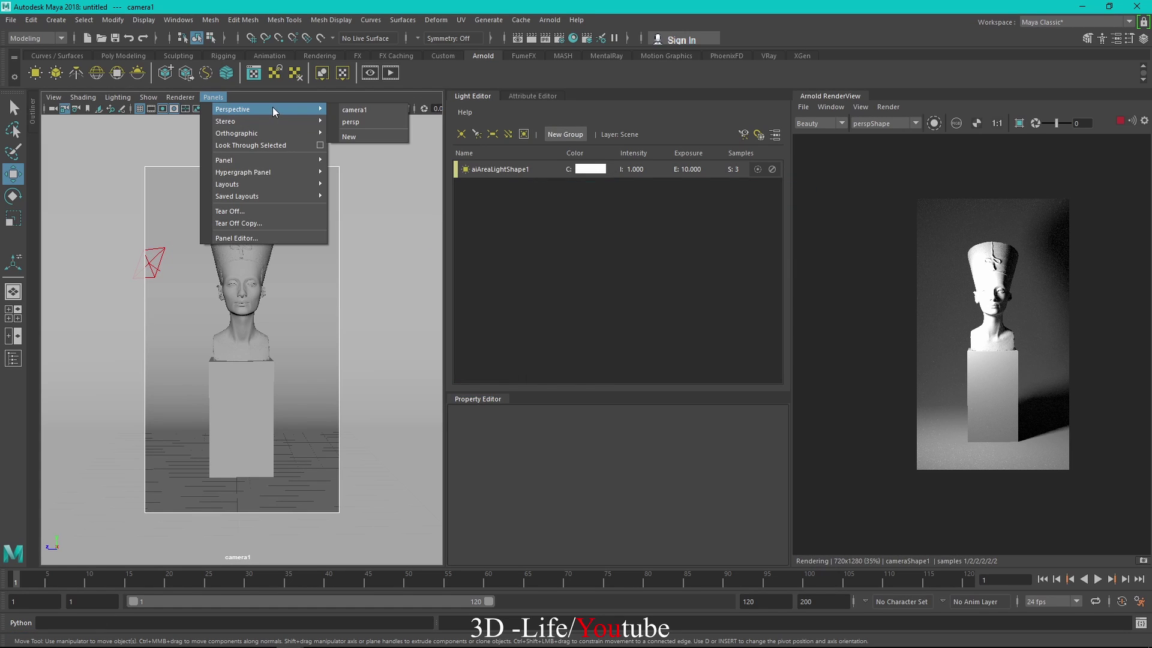
{"action": "left_click", "coordinate": [374, 122]}
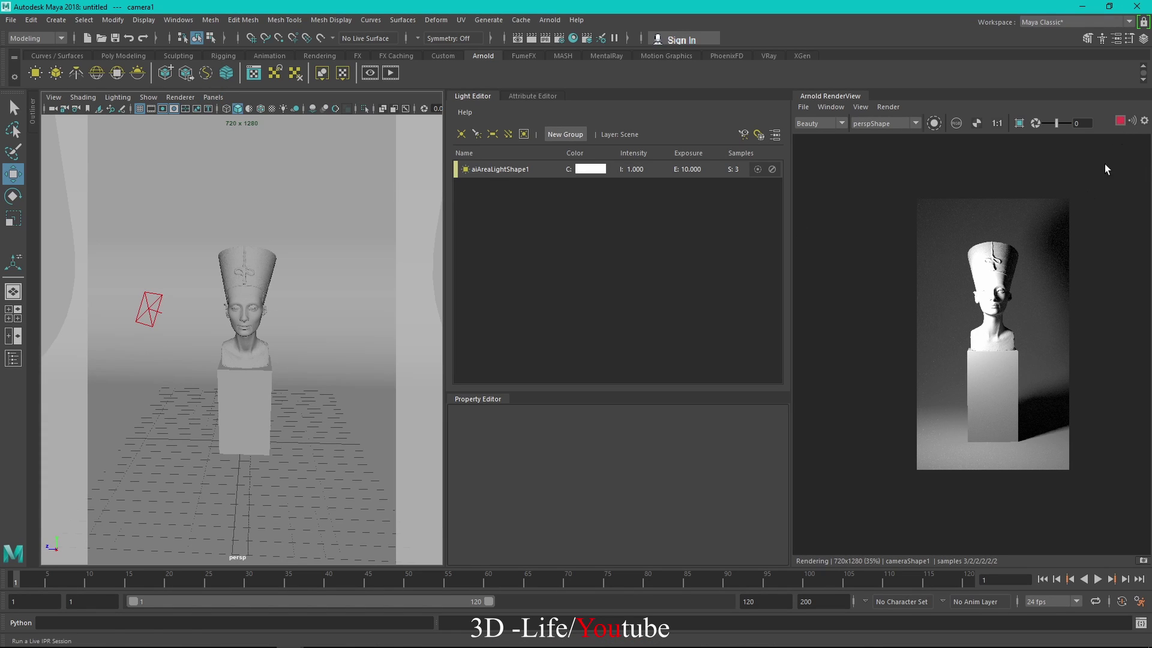
{"action": "left_click_drag", "start_coordinate": [151, 400], "coordinate": [217, 414], "text": "alt"}
{"action": "left_click", "coordinate": [195, 350]}
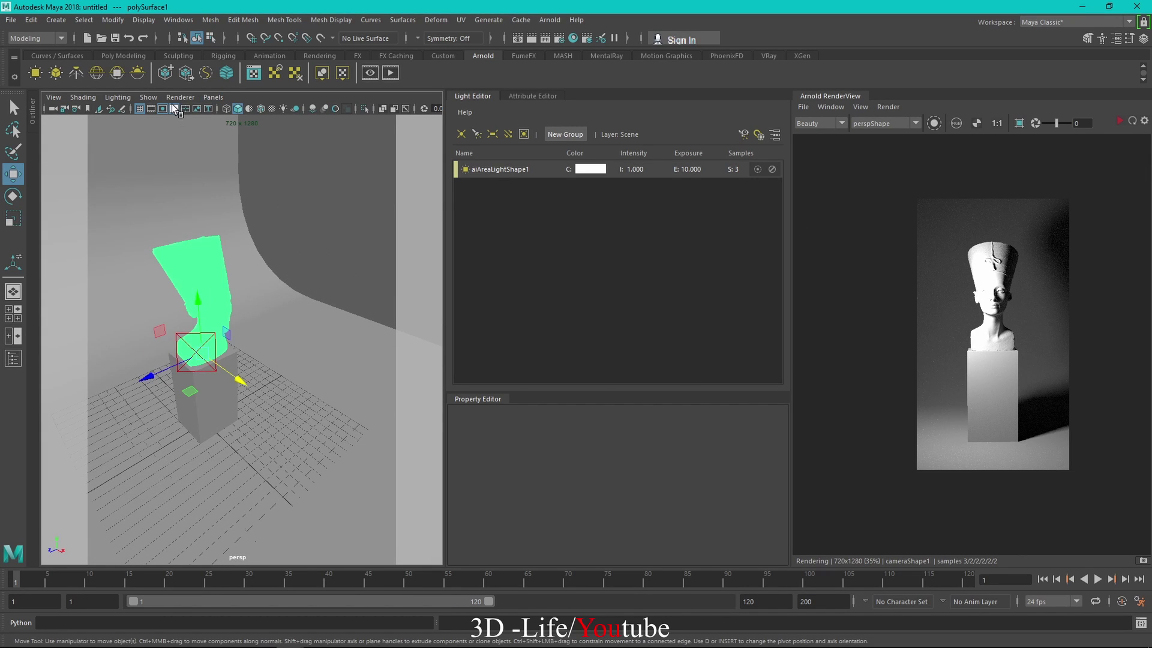
{"action": "left_click", "coordinate": [174, 109]}
{"action": "left_click", "coordinate": [163, 110]}
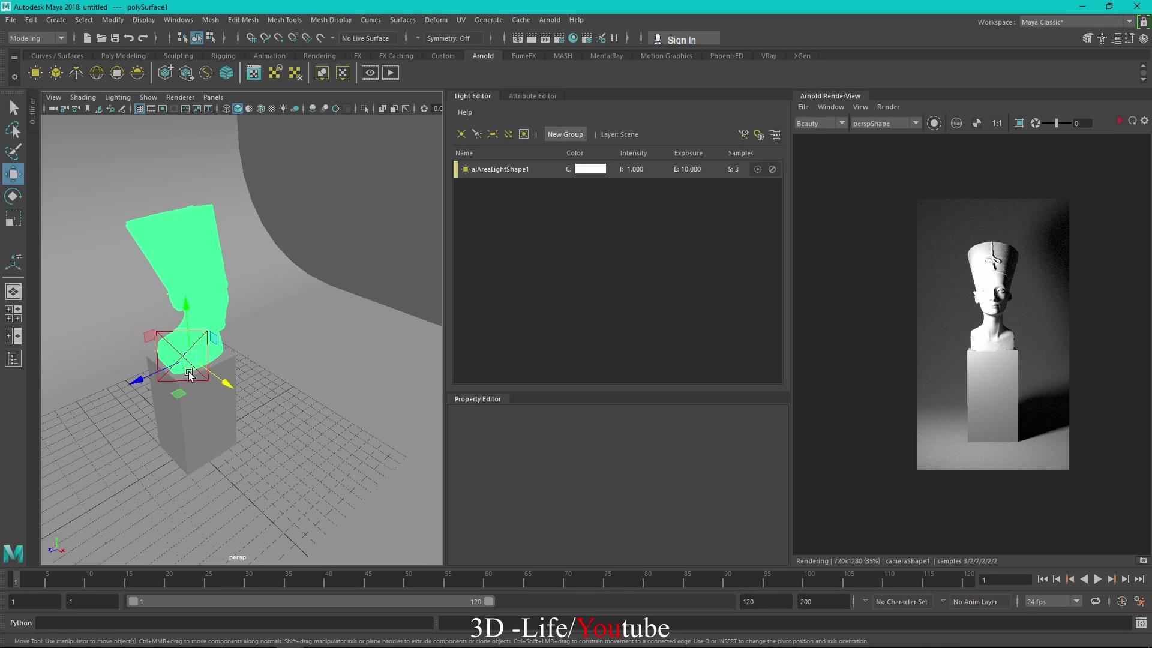
Select the area light in the viewport and open its aiAreaLightShape1 attributes
{"action": "key", "text": "e"}
{"action": "left_click", "coordinate": [355, 229]}
{"action": "left_click", "coordinate": [180, 359]}
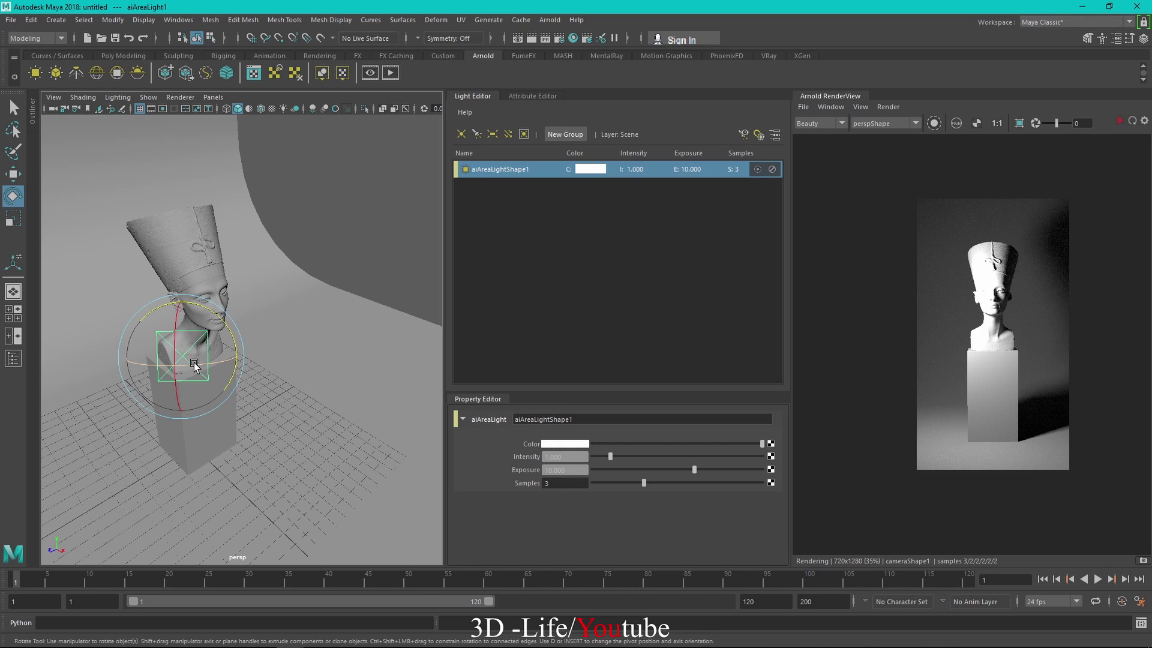
{"action": "left_click", "coordinate": [532, 96]}
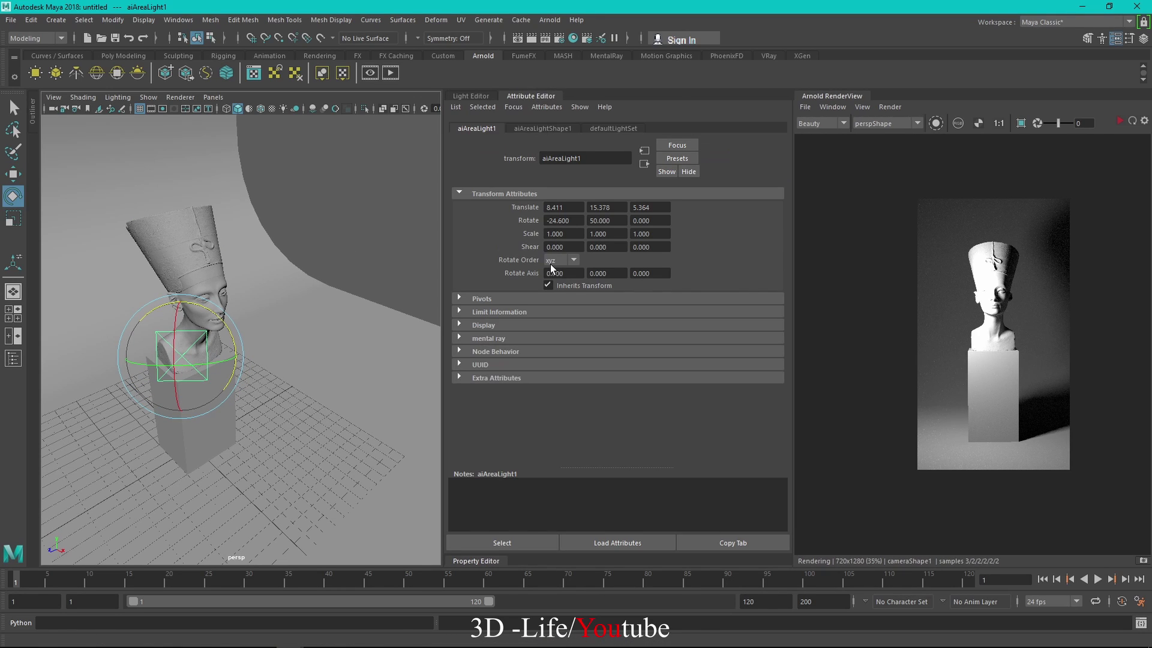
{"action": "left_click", "coordinate": [536, 128]}
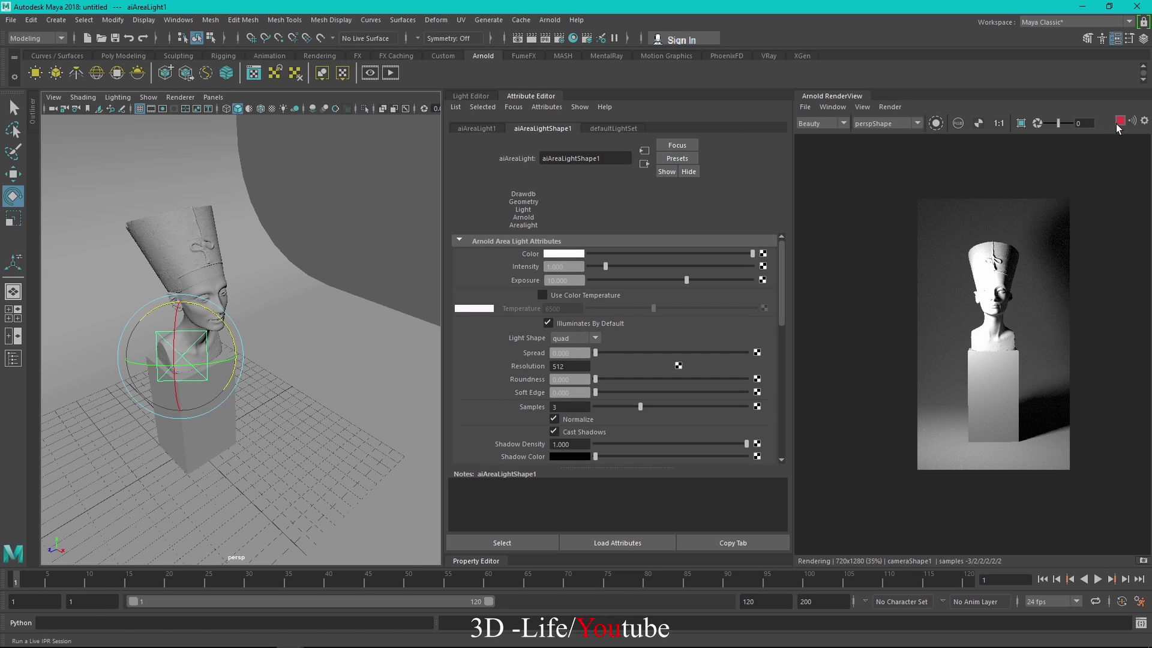
Run a live render to check the lighting and enlarge the rendered image
{"action": "left_click", "coordinate": [1118, 121]}
{"action": "scroll", "coordinate": [1016, 302], "scroll_direction": "up", "scroll_amount": 1}
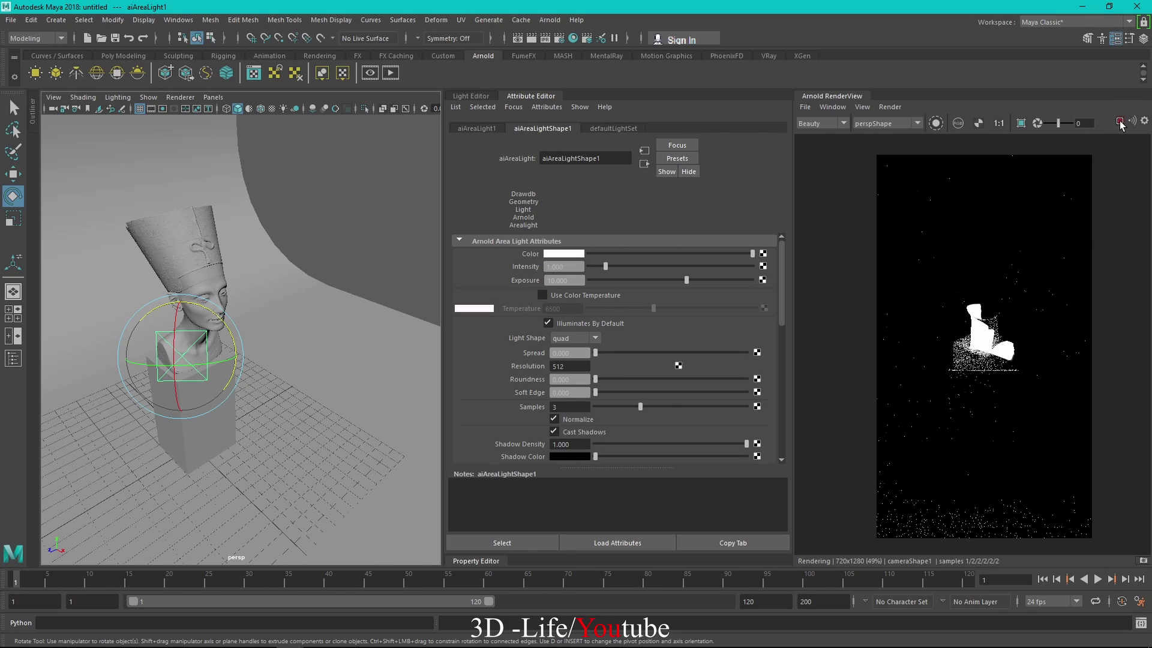
{"action": "key", "text": "r"}
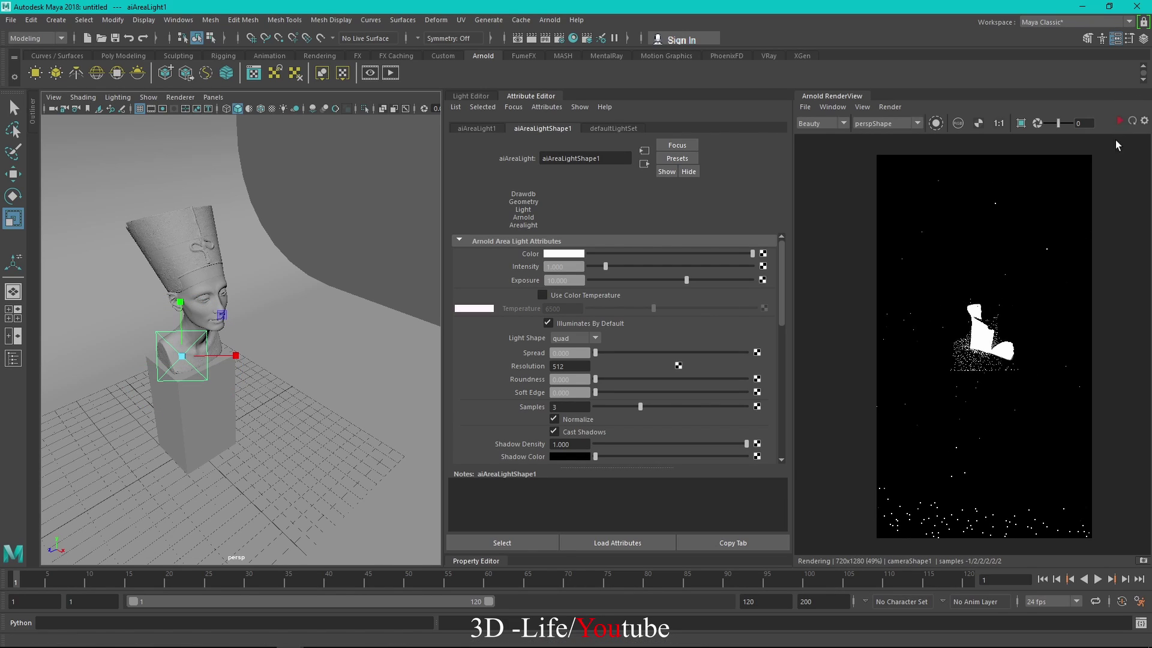
Draw a crop region around the bust in the render view and render it at a 360x640 test resolution
{"action": "left_click", "coordinate": [1020, 126]}
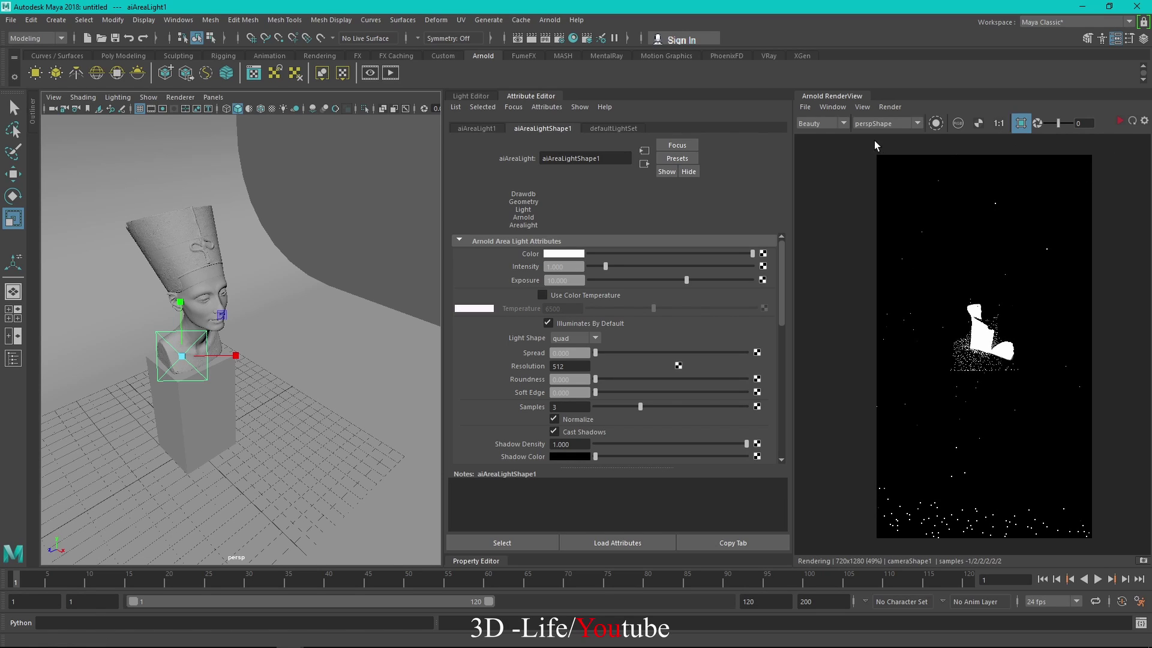
{"action": "left_click", "coordinate": [862, 108]}
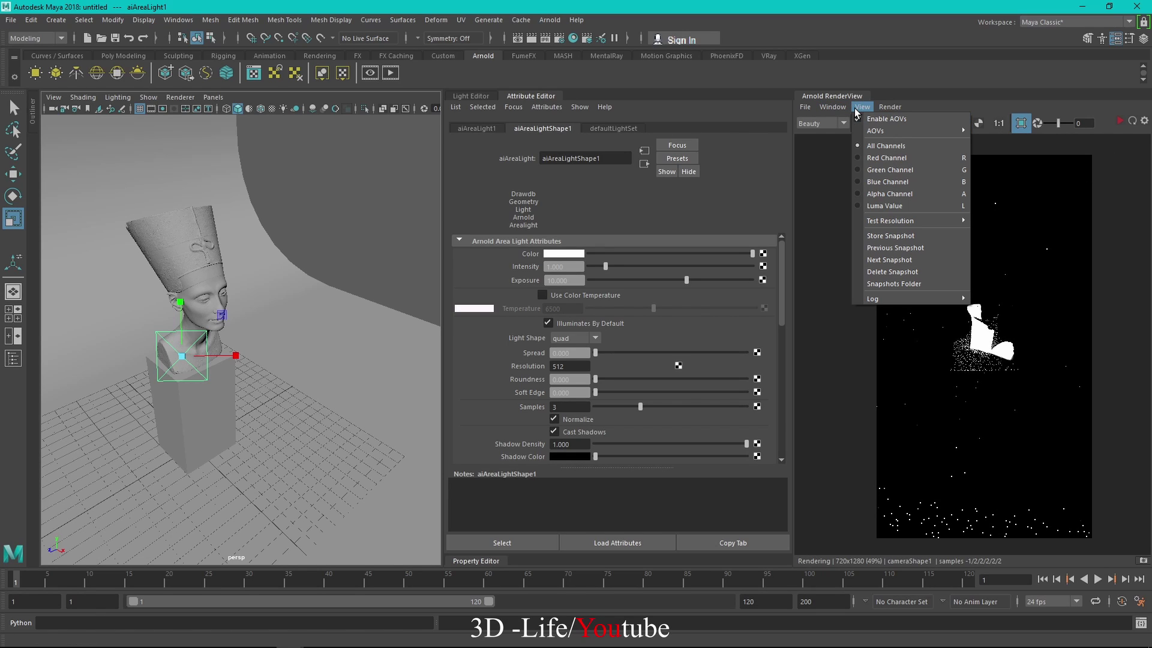
{"action": "mouse_move", "coordinate": [899, 220]}
{"action": "left_click", "coordinate": [998, 257]}
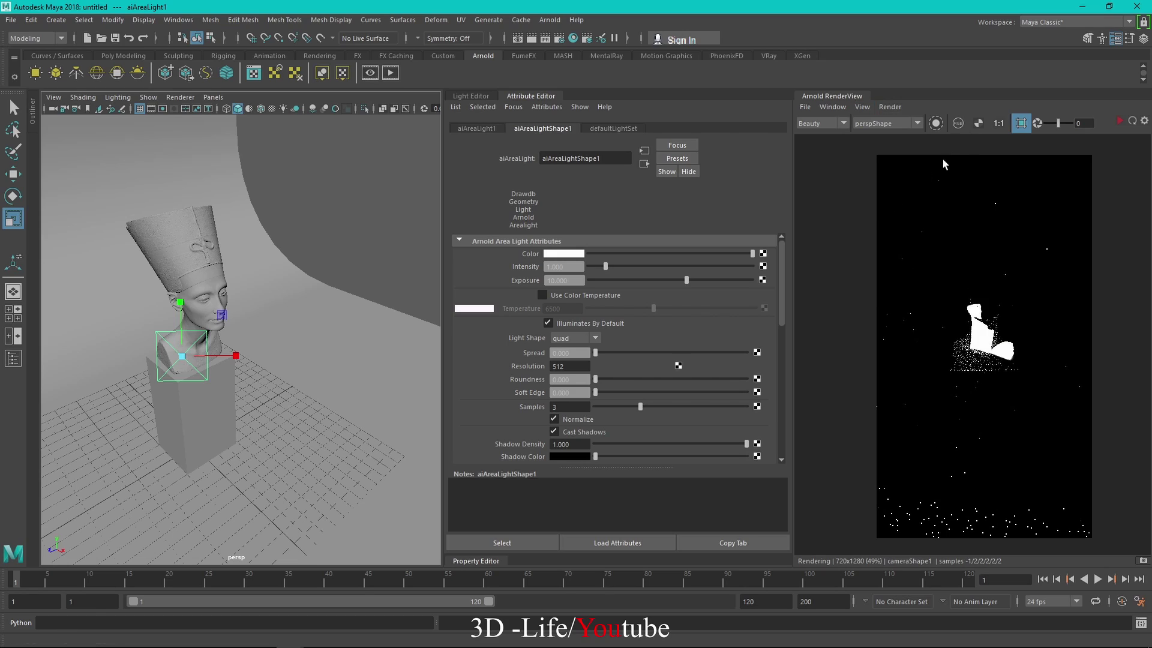
{"action": "left_click_drag", "start_coordinate": [879, 200], "coordinate": [1079, 433]}
{"action": "left_click_drag", "start_coordinate": [981, 319], "coordinate": [973, 318]}
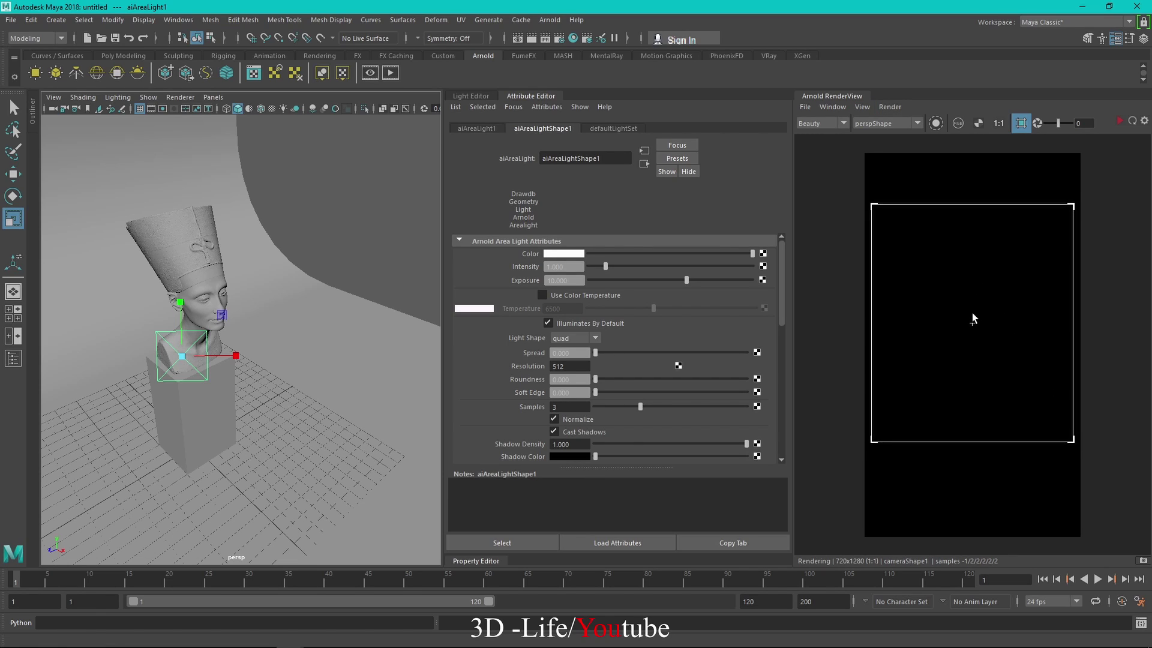
{"action": "left_click", "coordinate": [1119, 122]}
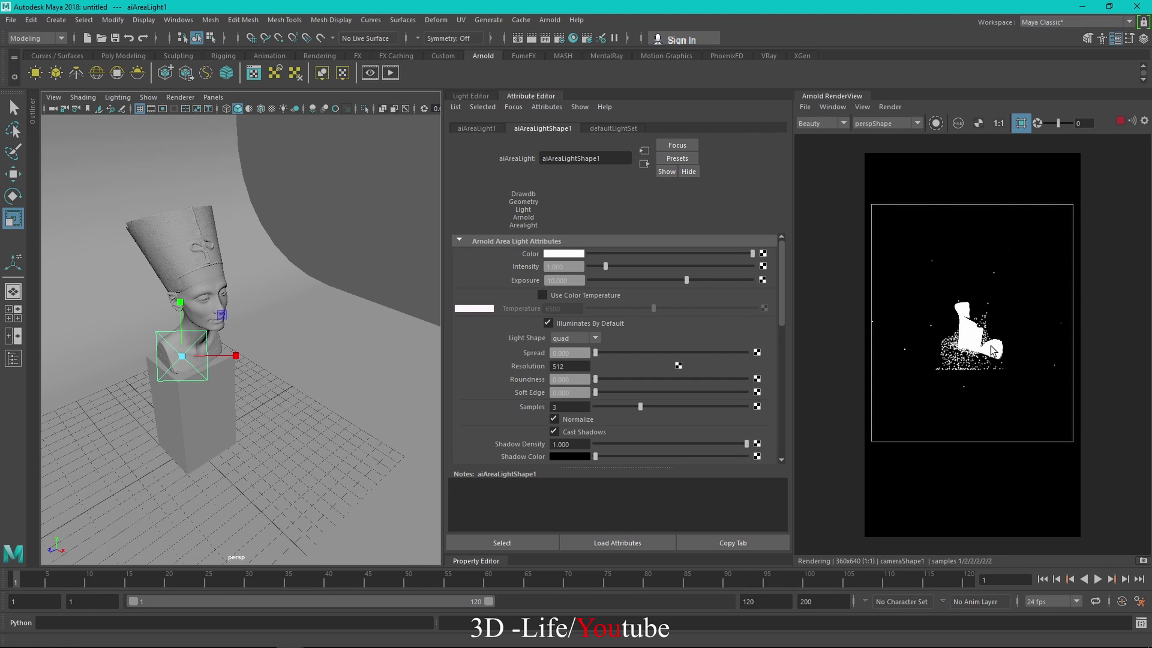
Stop the live render and scale the area light up uniformly by about 4.37
{"action": "left_click_drag", "start_coordinate": [277, 354], "coordinate": [293, 345], "text": "alt"}
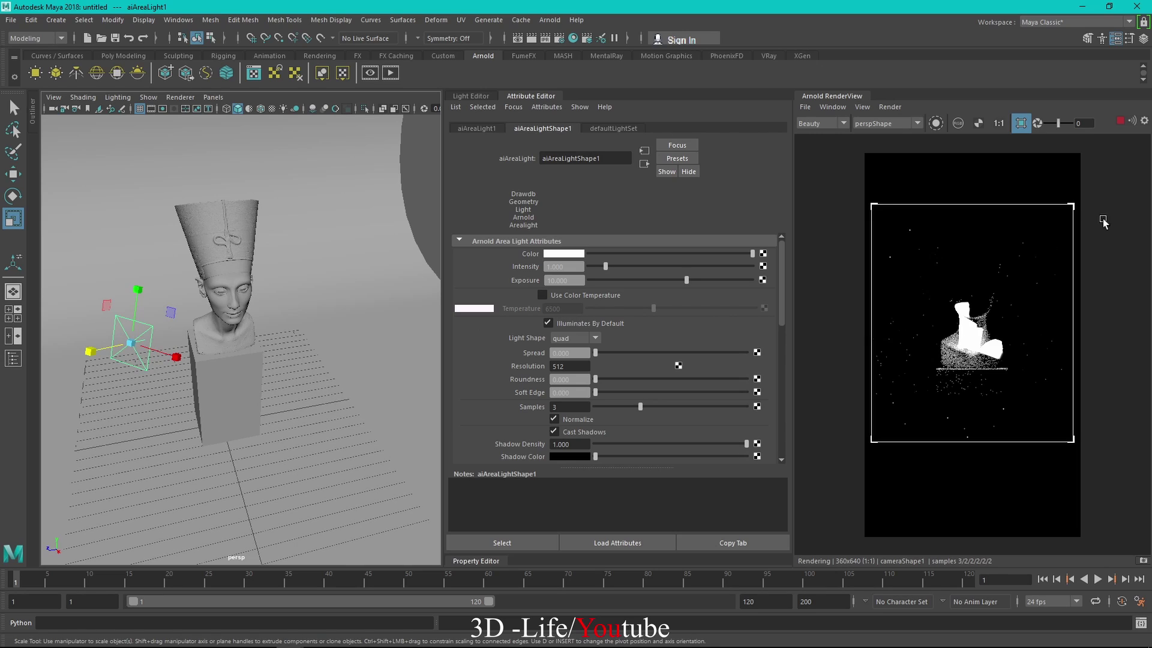
{"action": "left_click", "coordinate": [1120, 122]}
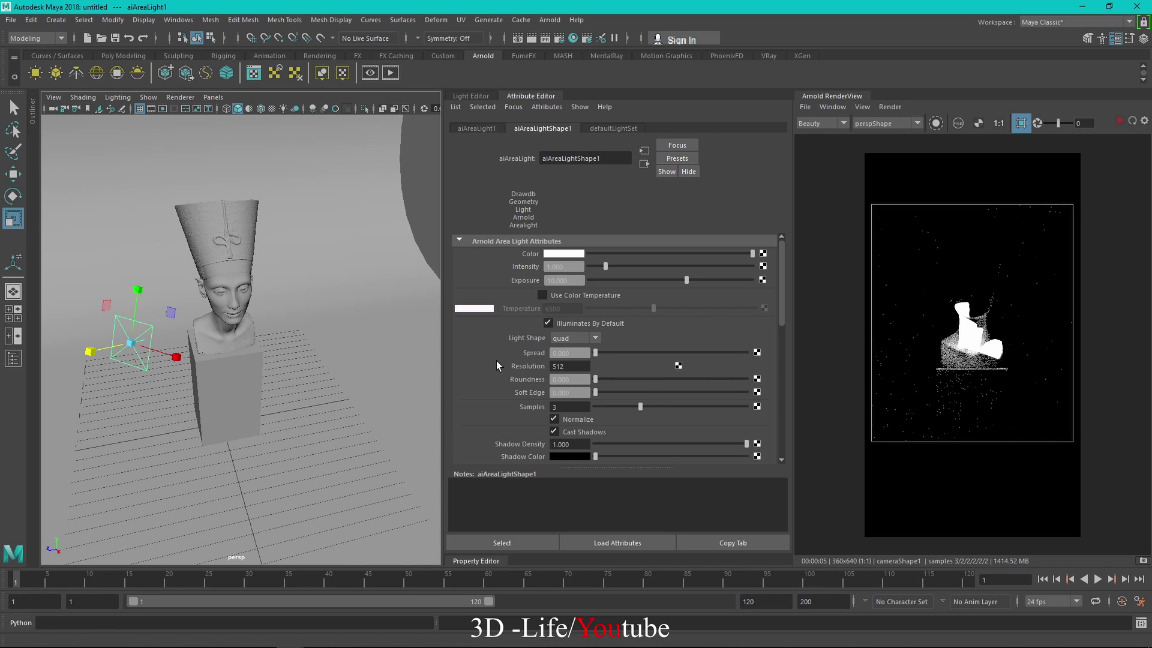
{"action": "left_click_drag", "start_coordinate": [132, 344], "coordinate": [335, 201]}
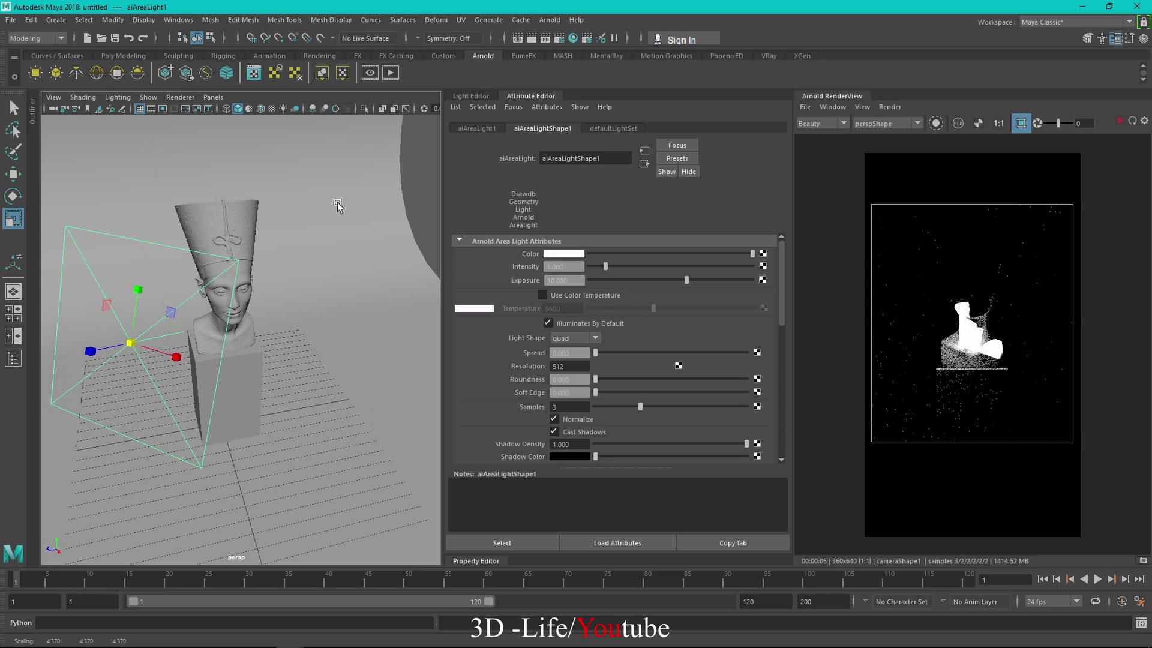
Start the live render of the cropped bust and lower the area light's exposure to about 5.26
{"action": "left_click", "coordinate": [1119, 121]}
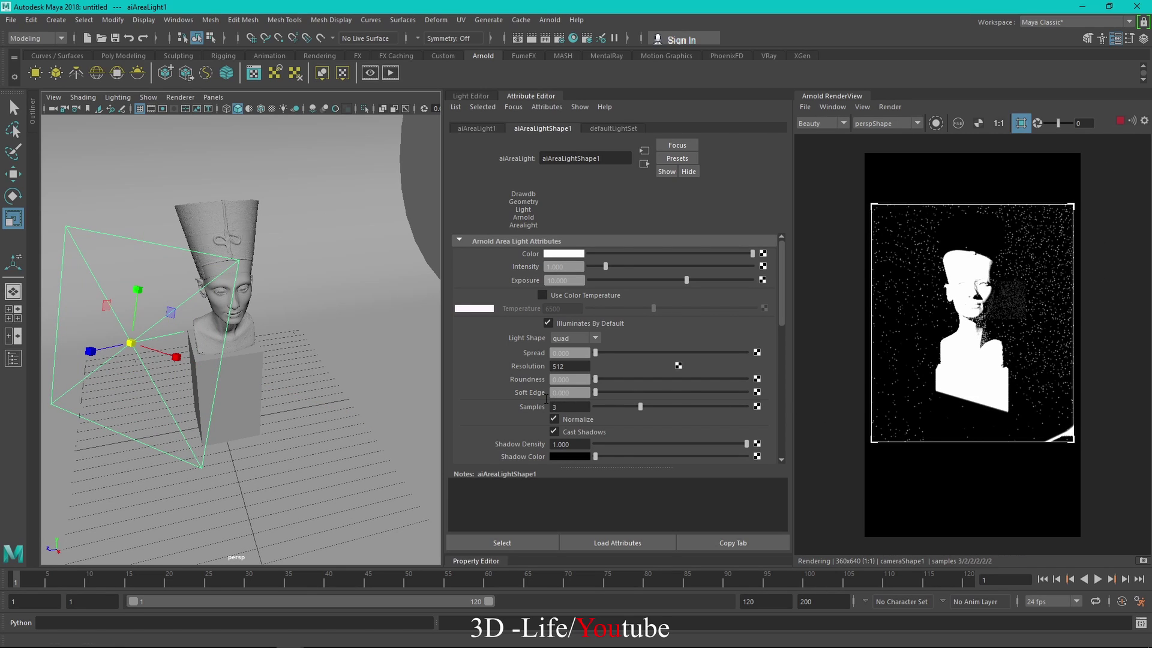
{"action": "left_click_drag", "start_coordinate": [686, 280], "coordinate": [656, 280]}
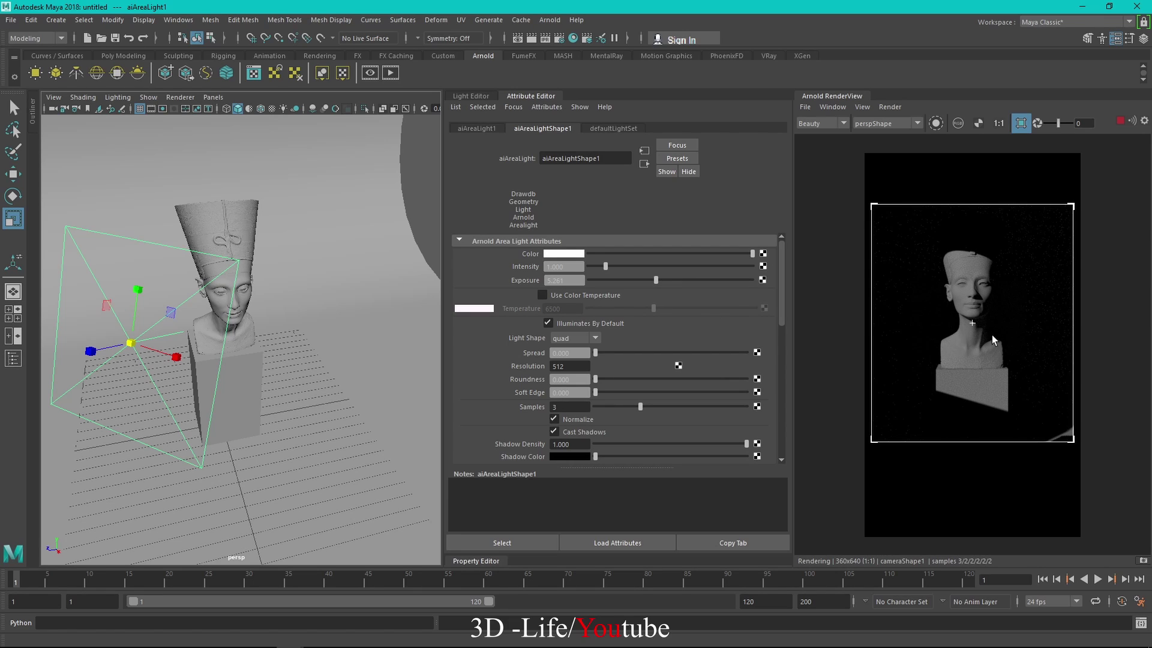
Set the area light's roundness to 1, try a soft edge of 1 and return the soft edge to 0
{"action": "left_click", "coordinate": [657, 379]}
{"action": "left_click", "coordinate": [733, 392]}
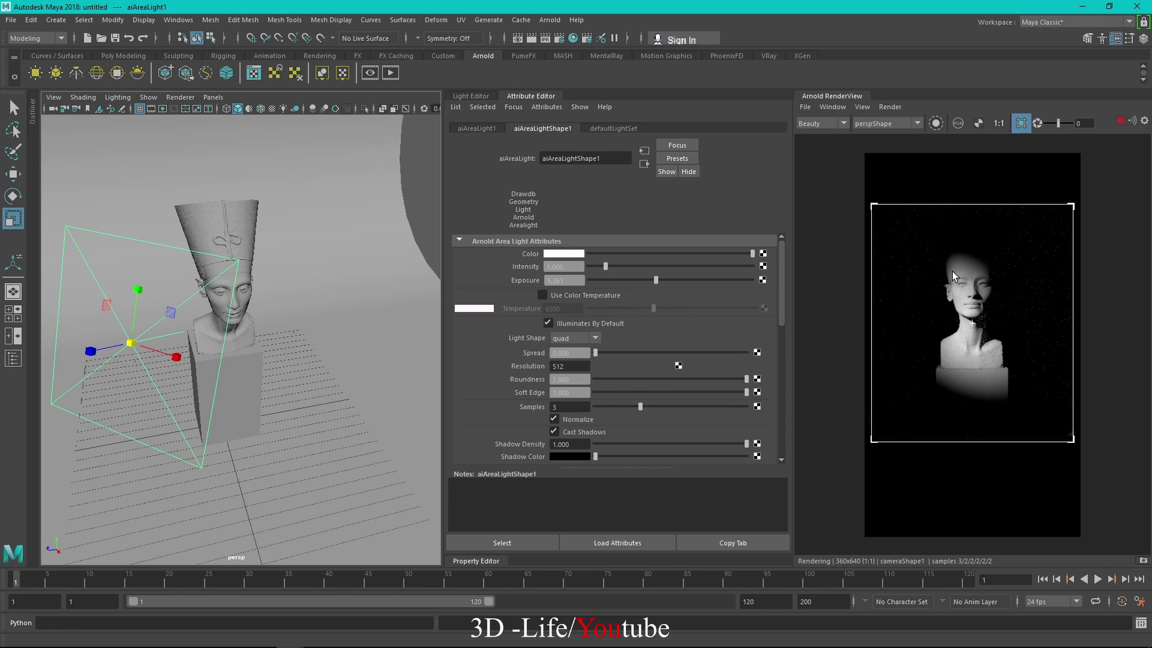
{"action": "left_click", "coordinate": [591, 393]}
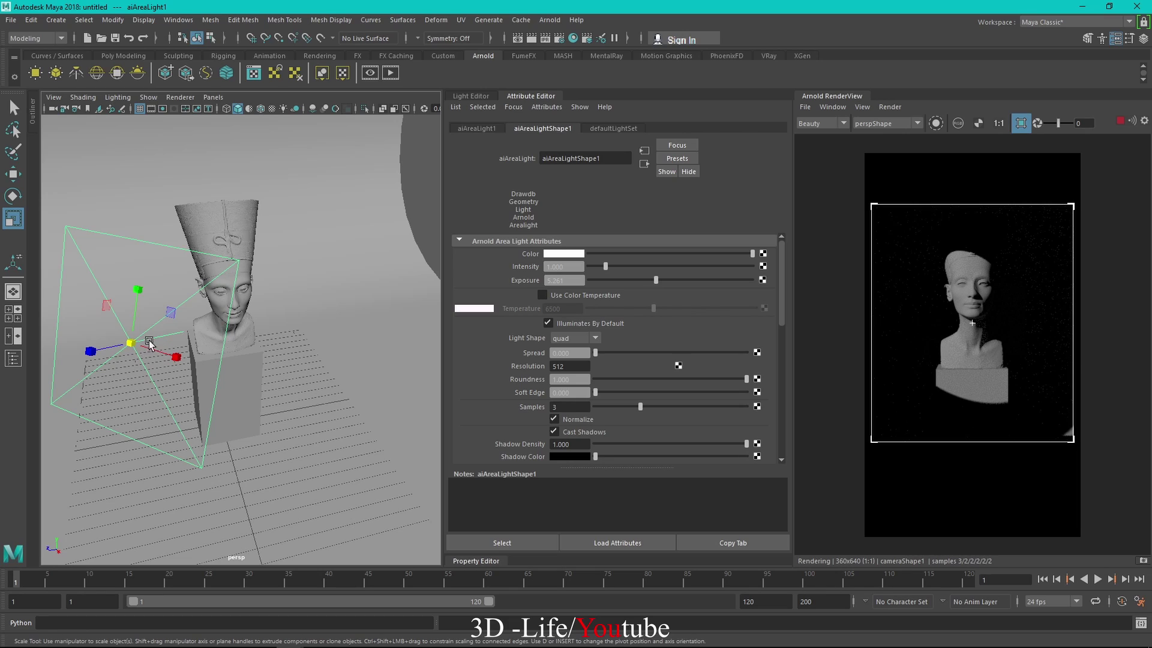
Scale the area light up to about 8.88 uniformly and 13.23 in Y, rendering the full frame without the crop region
{"action": "left_click_drag", "start_coordinate": [130, 343], "coordinate": [220, 343]}
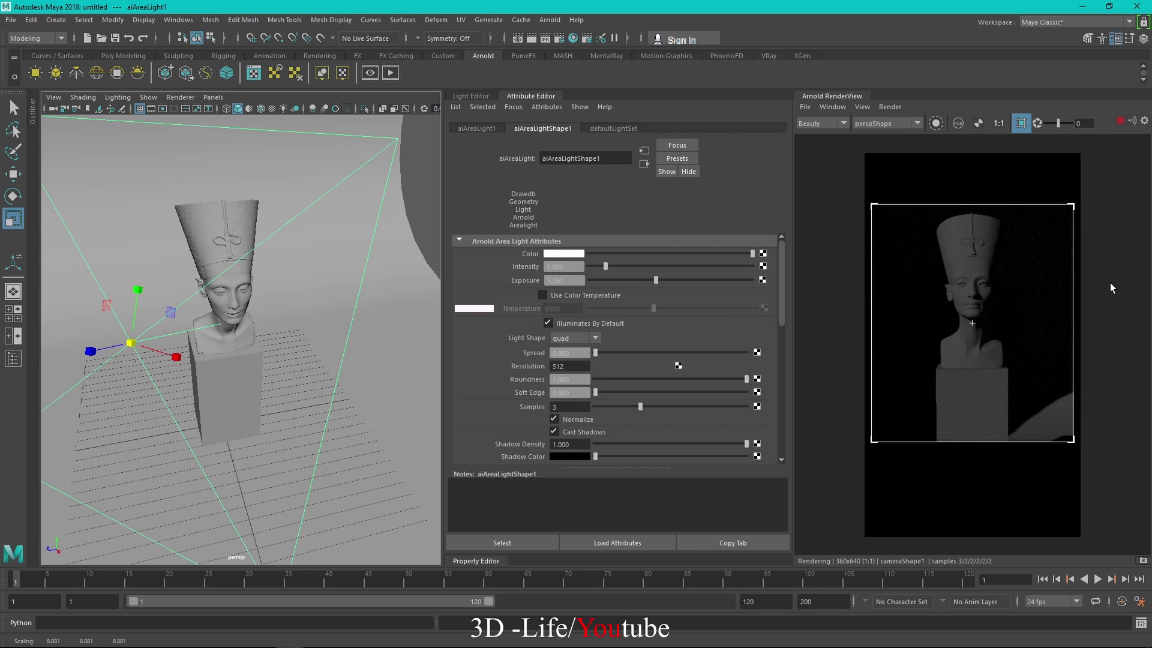
{"action": "left_click", "coordinate": [1020, 123]}
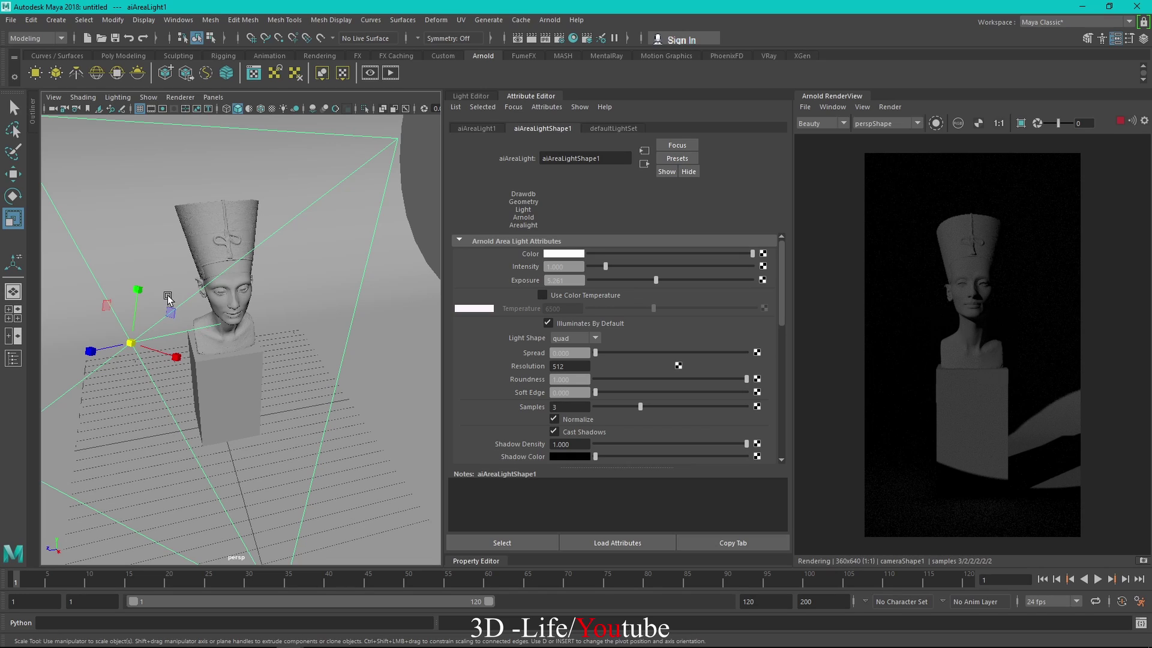
{"action": "middle_click_drag", "start_coordinate": [295, 330], "coordinate": [295, 327], "text": "shift"}
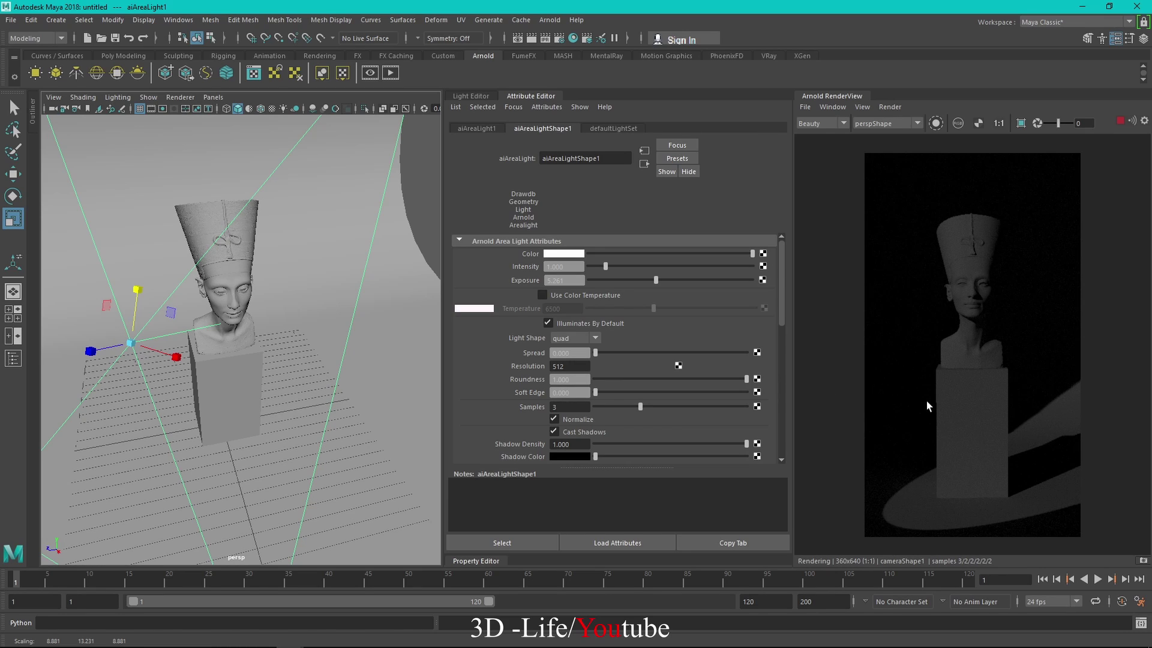
Set the area light's spread to about 0.17 and its exposure to 10
{"action": "left_click", "coordinate": [623, 350]}
{"action": "left_click_drag", "start_coordinate": [616, 351], "coordinate": [621, 351]}
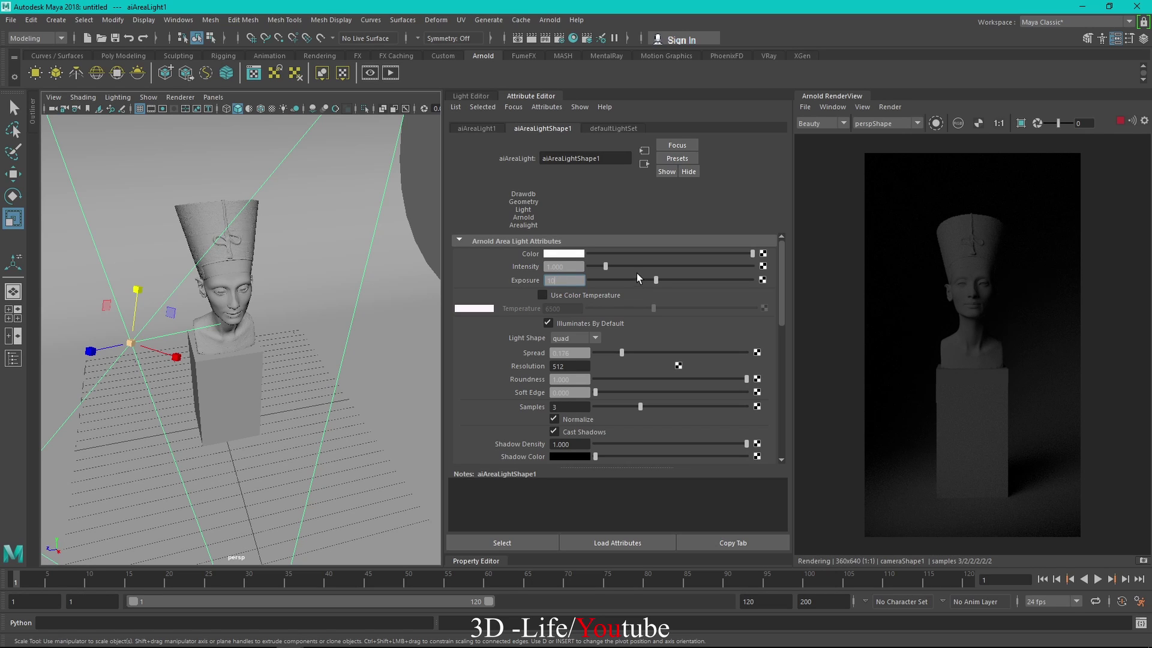
{"action": "left_click", "coordinate": [574, 266]}
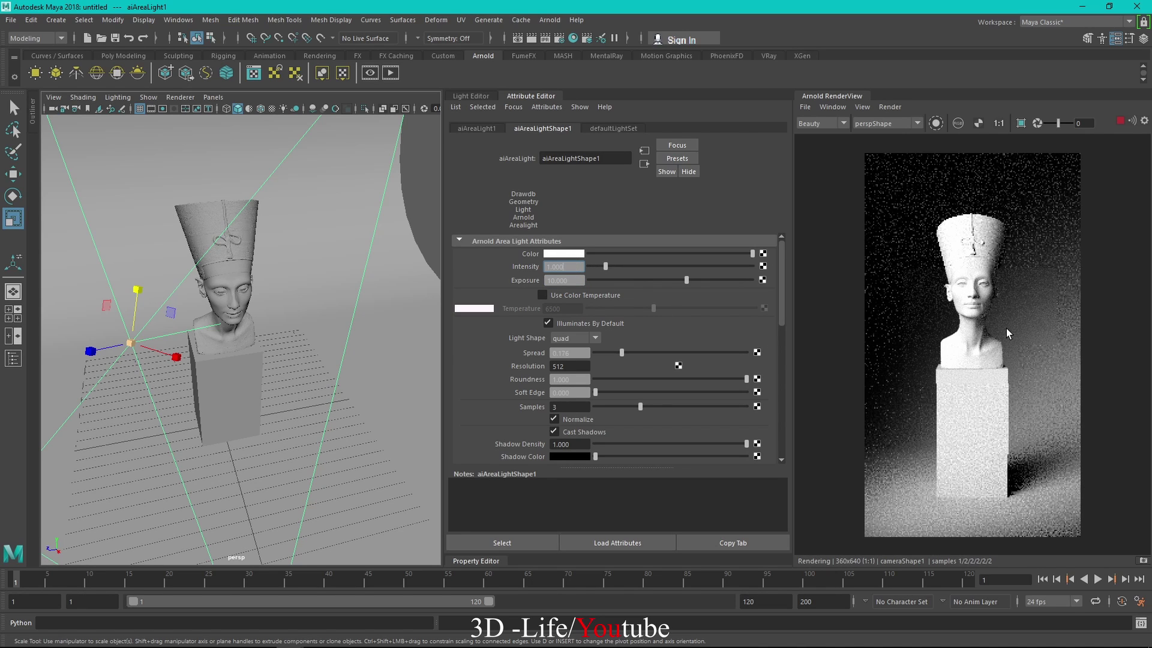
Set the area light's exposure to 8 and its intensity to 2
{"action": "left_click_drag", "start_coordinate": [571, 281], "coordinate": [474, 302]}
{"action": "type", "text": "8"}
{"action": "left_click", "coordinate": [563, 267]}
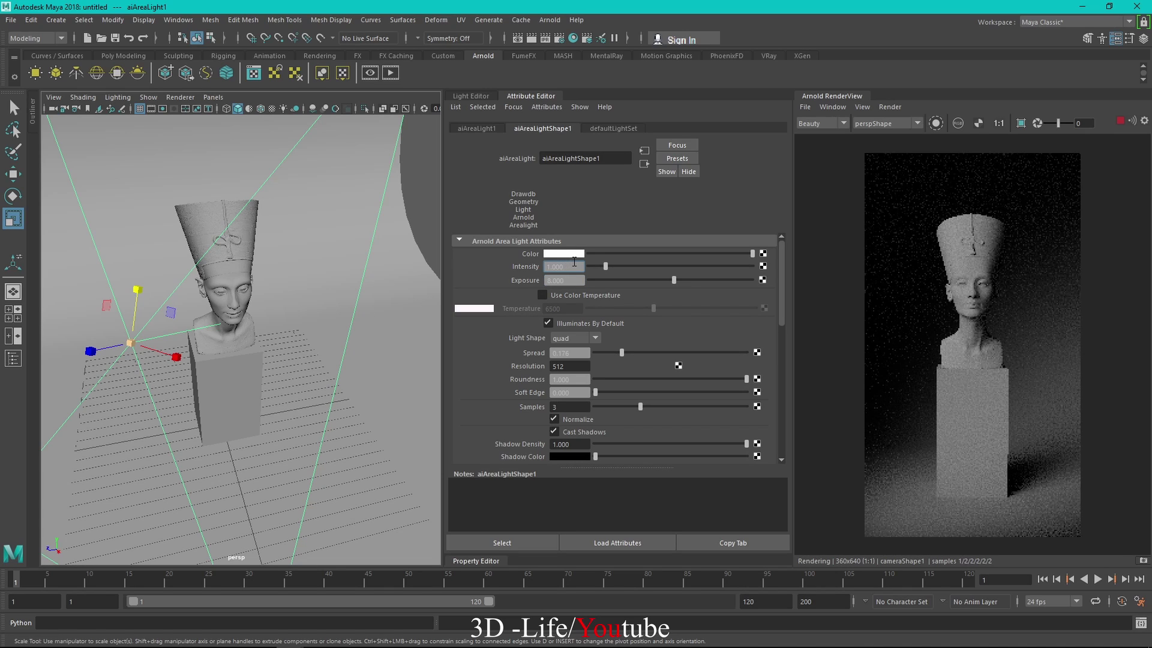
{"action": "type", "text": "2"}
{"action": "key", "text": "Tab"}
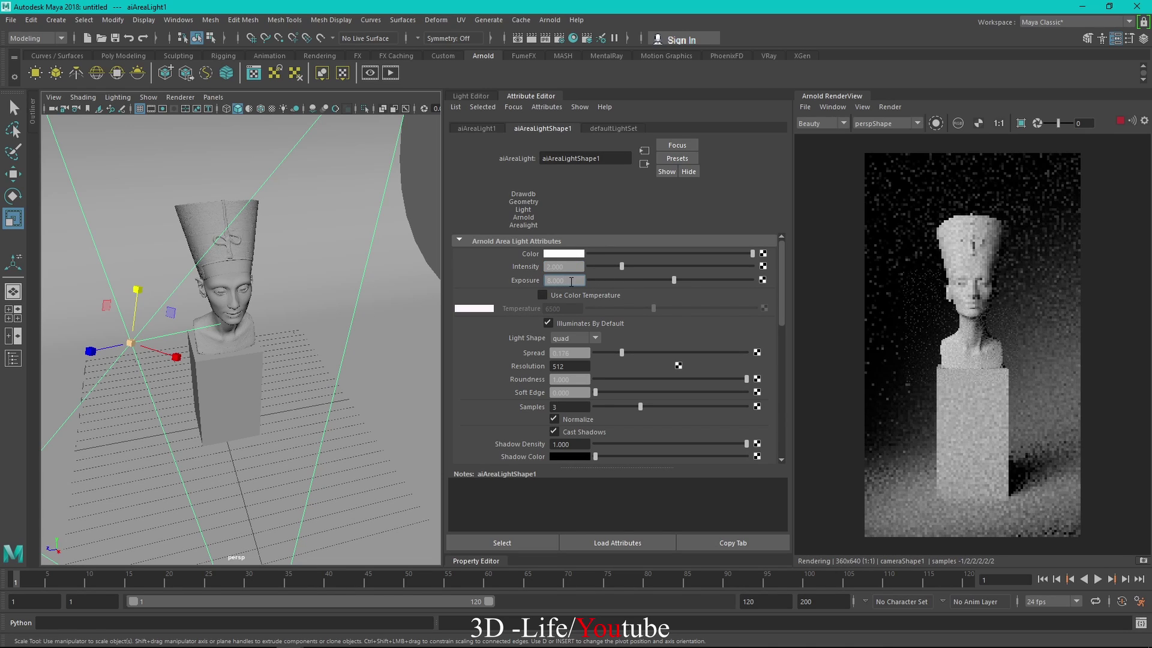
Inspect the rendered bust up close, stop the render, and rerender only a crop region around its head and shoulders
{"action": "scroll", "coordinate": [993, 292], "scroll_direction": "up", "scroll_amount": 3}
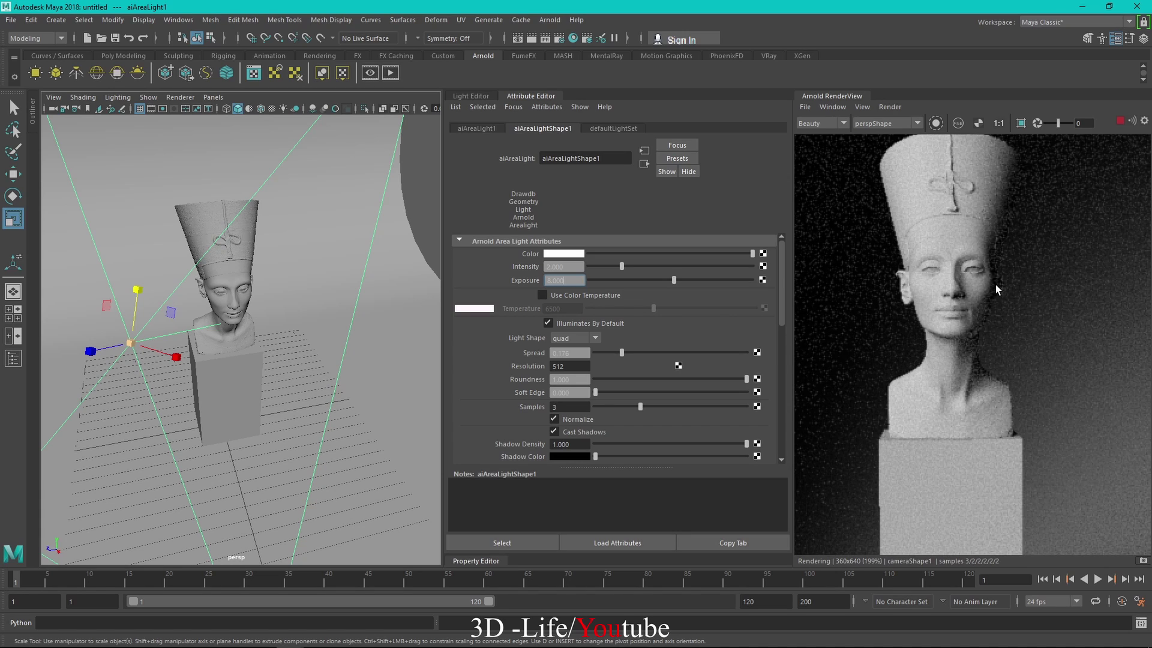
{"action": "scroll", "coordinate": [939, 352], "scroll_direction": "down", "scroll_amount": 3}
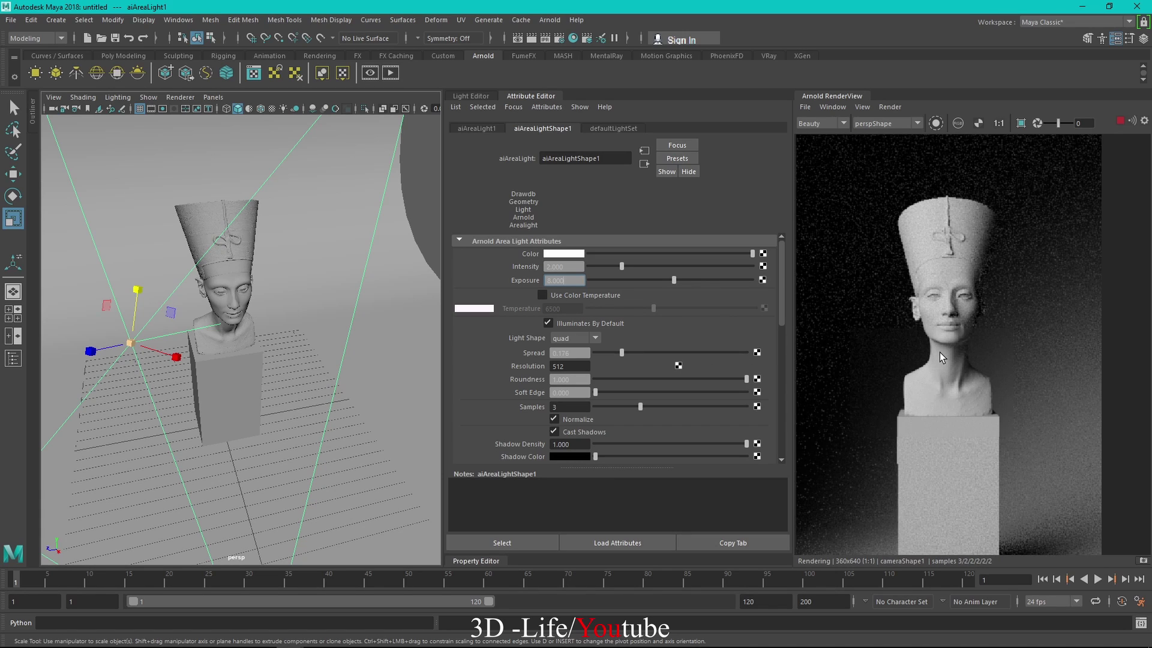
{"action": "middle_click_drag", "start_coordinate": [942, 346], "coordinate": [957, 328]}
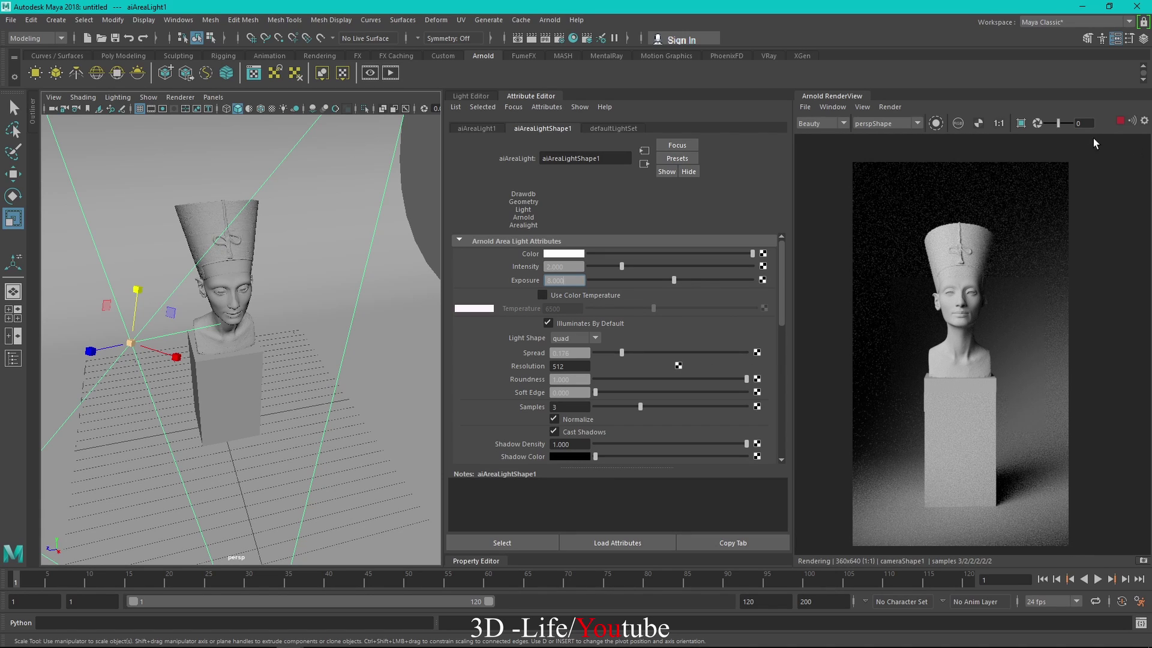
{"action": "left_click", "coordinate": [1121, 120]}
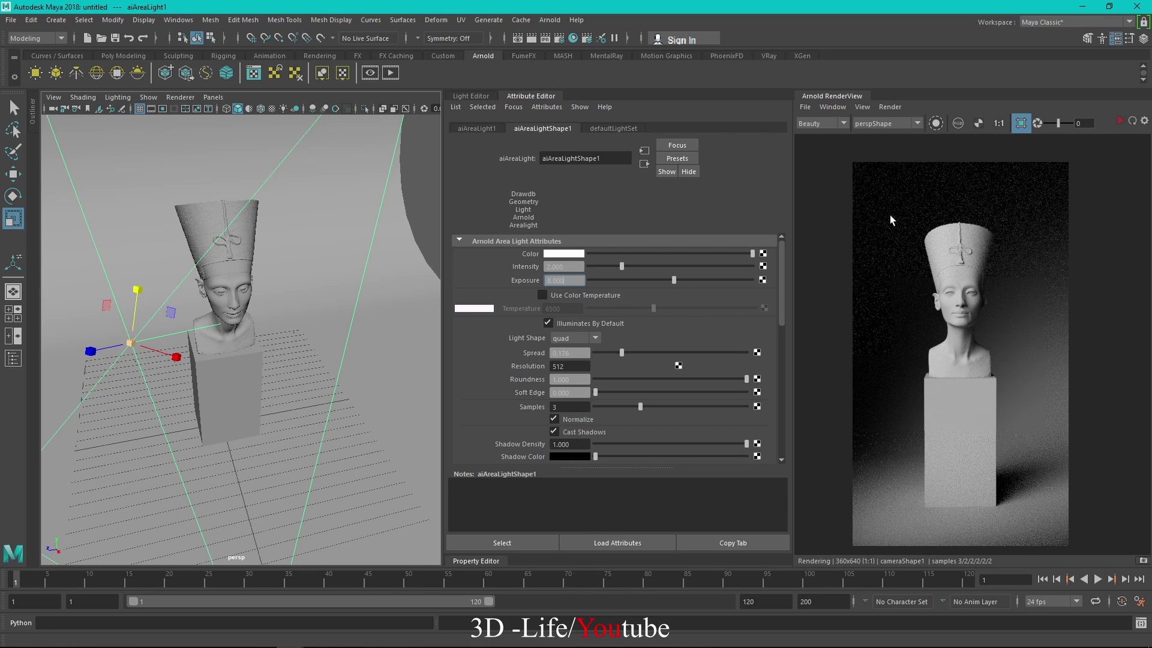
{"action": "left_click_drag", "start_coordinate": [854, 206], "coordinate": [1067, 423]}
{"action": "left_click", "coordinate": [1119, 121]}
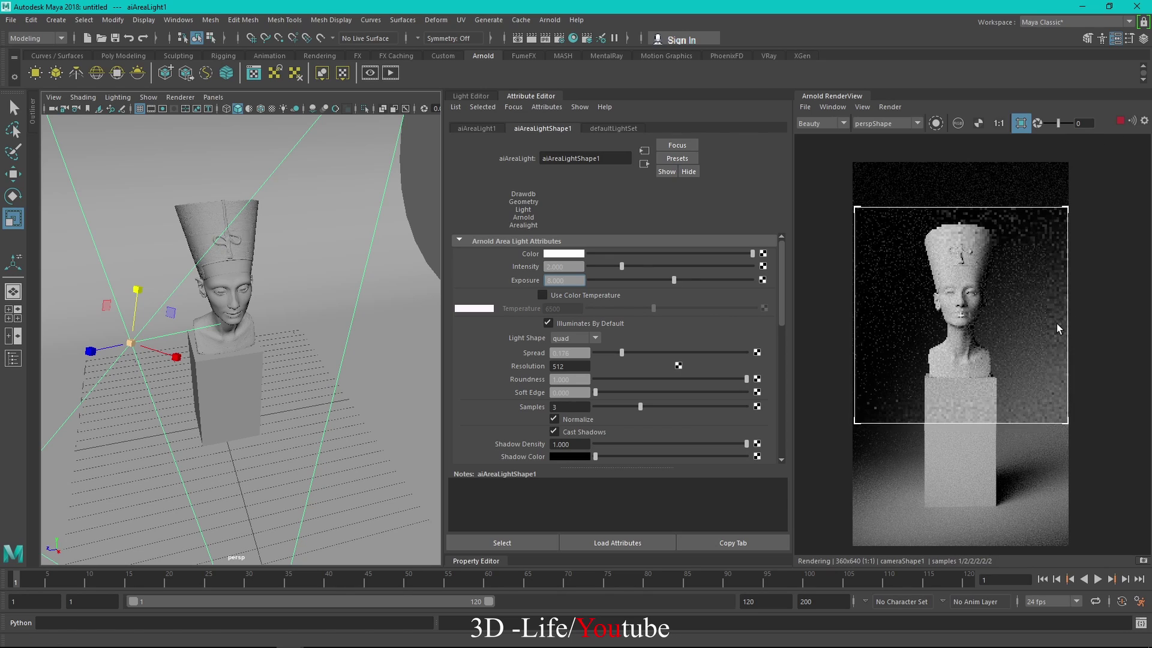
{"action": "scroll", "coordinate": [984, 344], "scroll_direction": "up", "scroll_amount": 1}
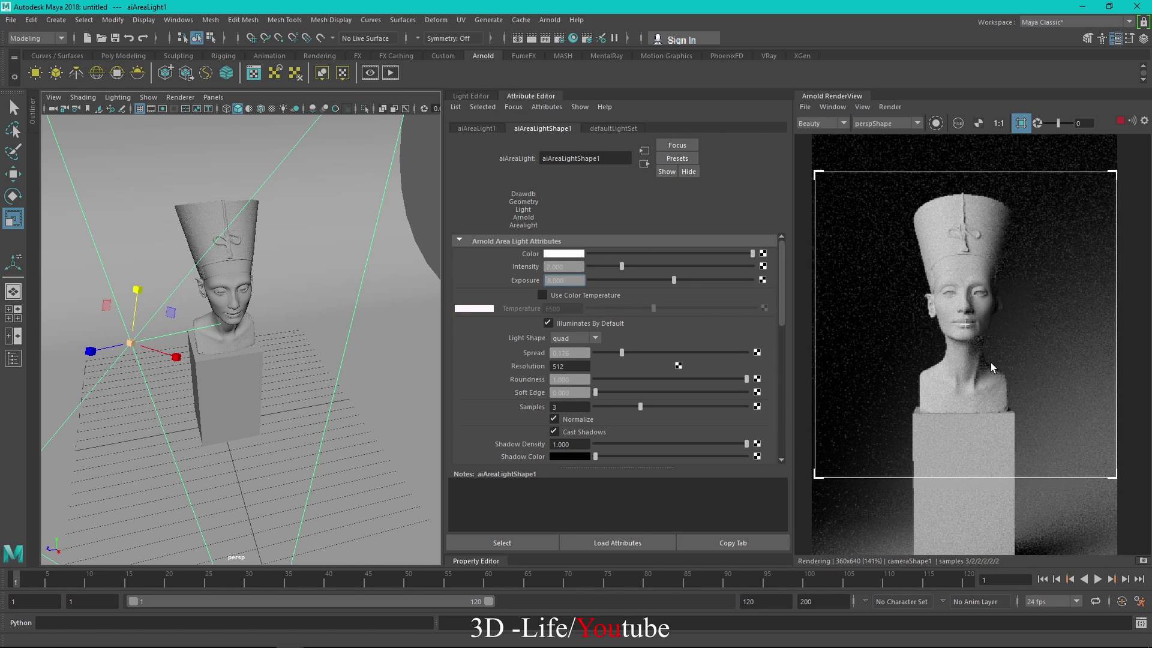
Look through aiAreaLightShape1 and orbit its view toward the front of the bust, checking the live render
{"action": "left_click", "coordinate": [470, 96]}
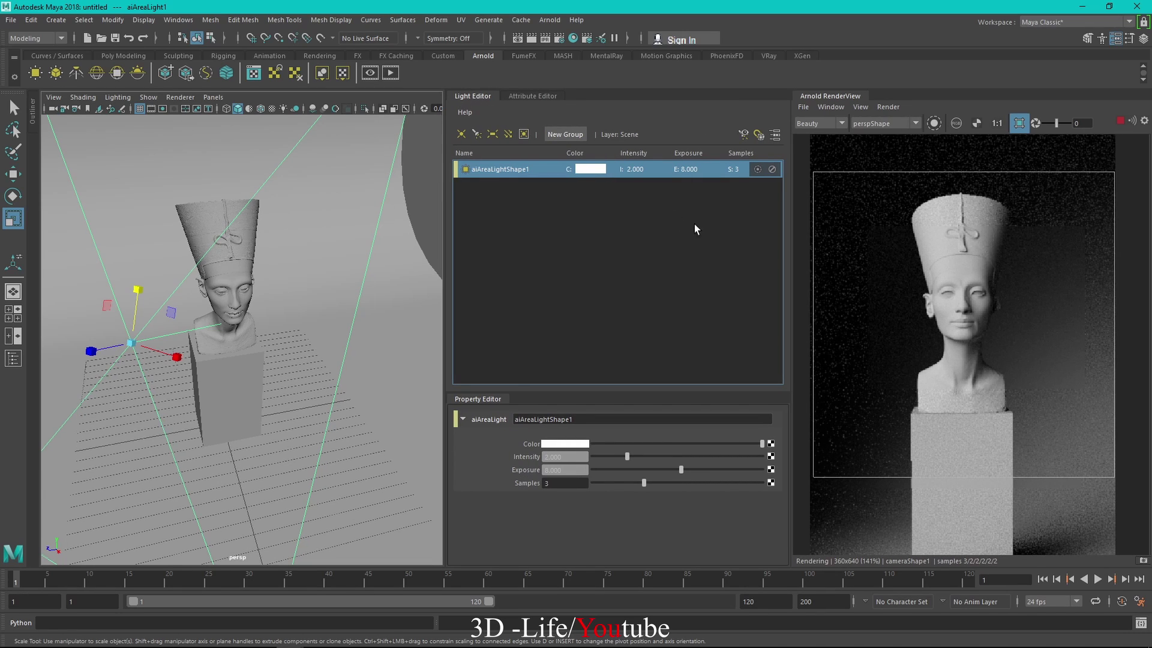
{"action": "left_click", "coordinate": [743, 134]}
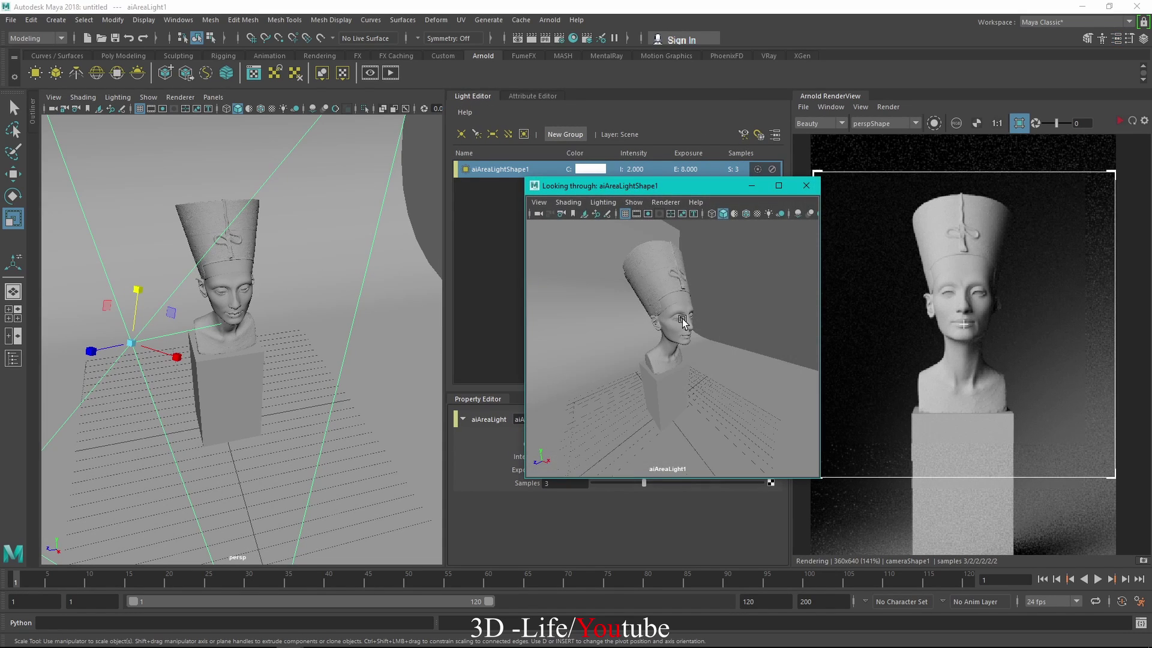
{"action": "mouse_move", "coordinate": [702, 342]}
{"action": "left_mouse_down", "text": "alt"}
{"action": "mouse_move", "coordinate": [693, 330]}
{"action": "mouse_move", "coordinate": [714, 343]}
{"action": "left_mouse_up", "text": "alt"}
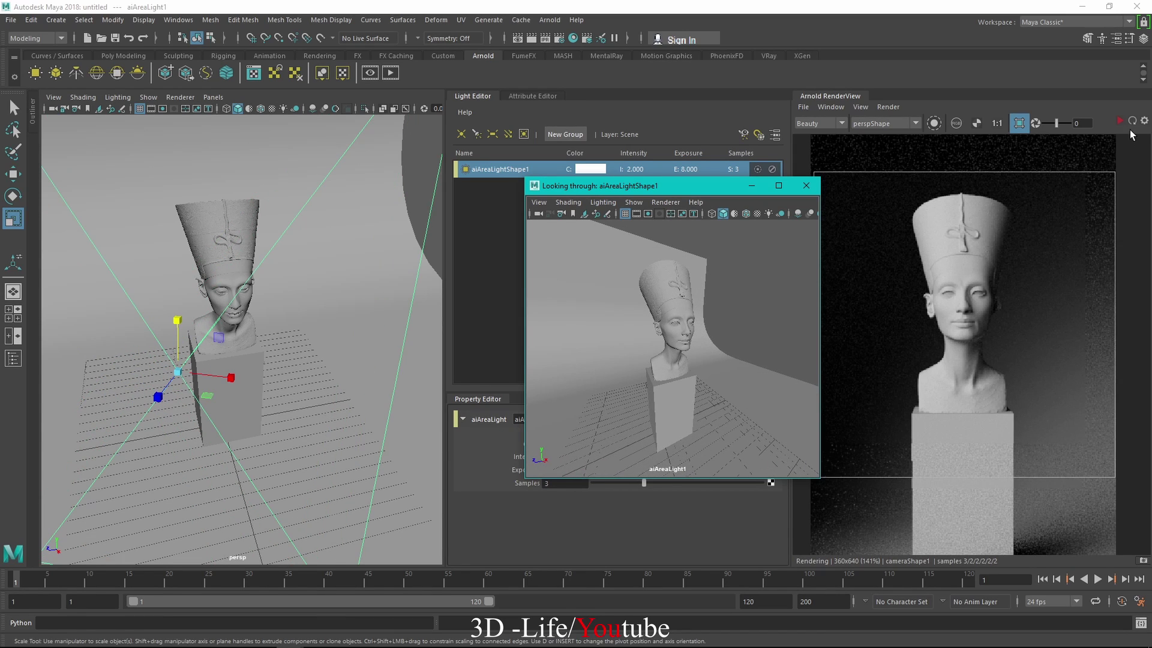
{"action": "left_click", "coordinate": [1119, 121]}
{"action": "left_click", "coordinate": [1119, 120]}
Orbit the light's view back toward the side of the bust for side lighting, rendering live, and close the light's view
{"action": "left_click_drag", "start_coordinate": [668, 383], "coordinate": [712, 379], "text": "alt"}
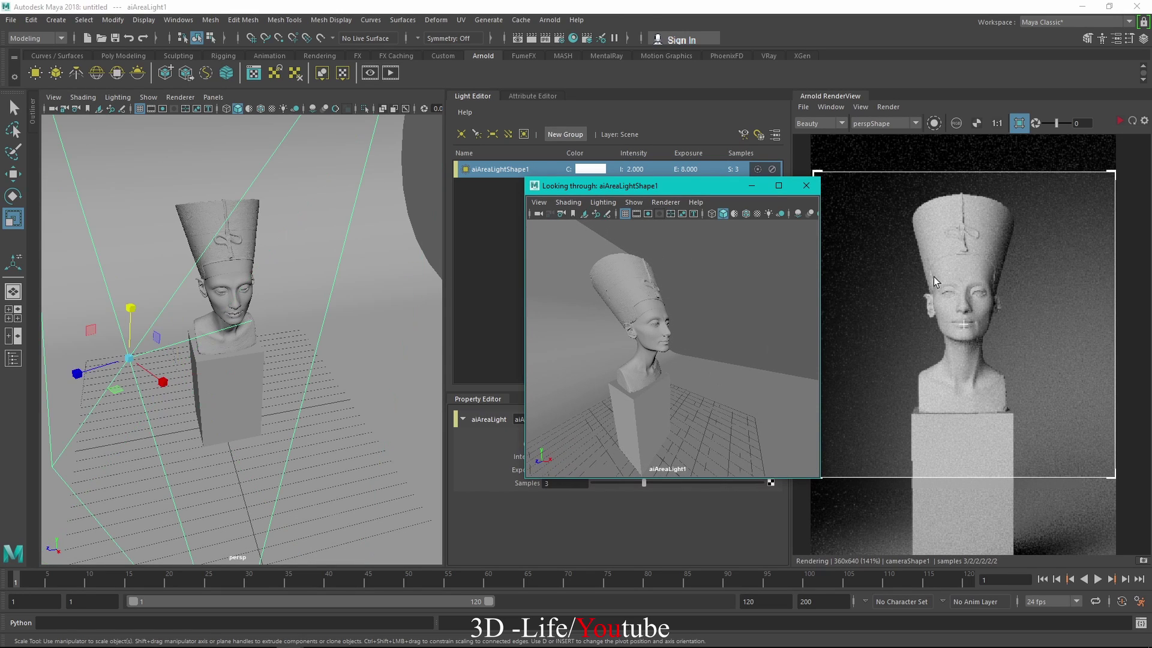
{"action": "left_click", "coordinate": [1119, 121]}
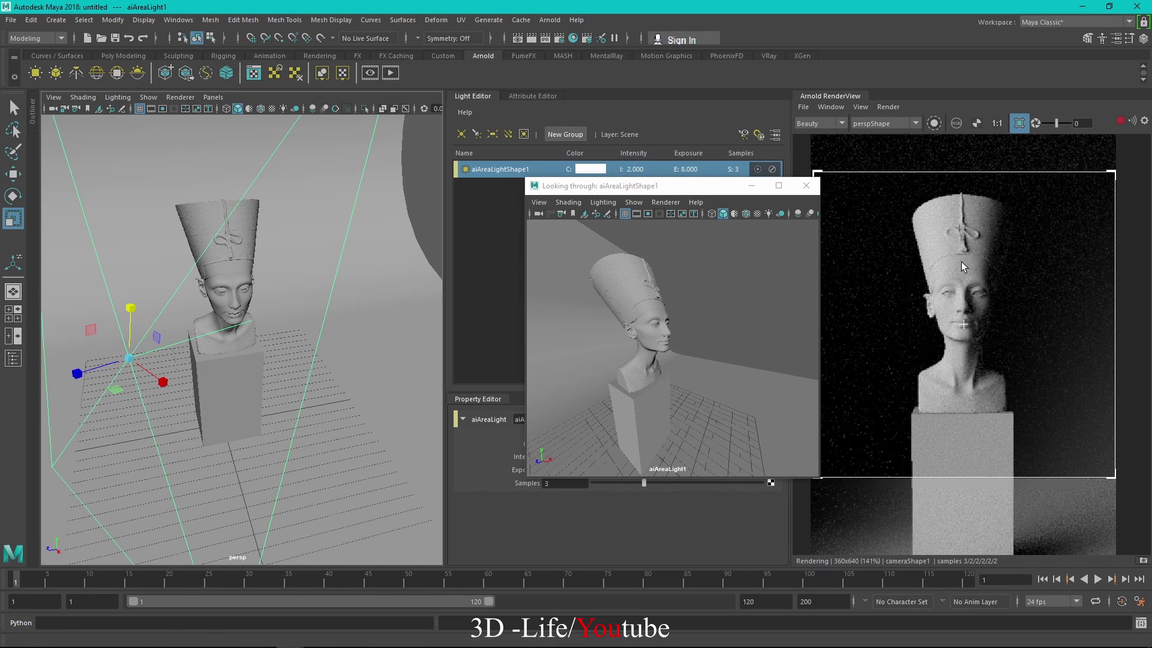
{"action": "left_click_drag", "start_coordinate": [667, 384], "coordinate": [675, 383], "text": "alt"}
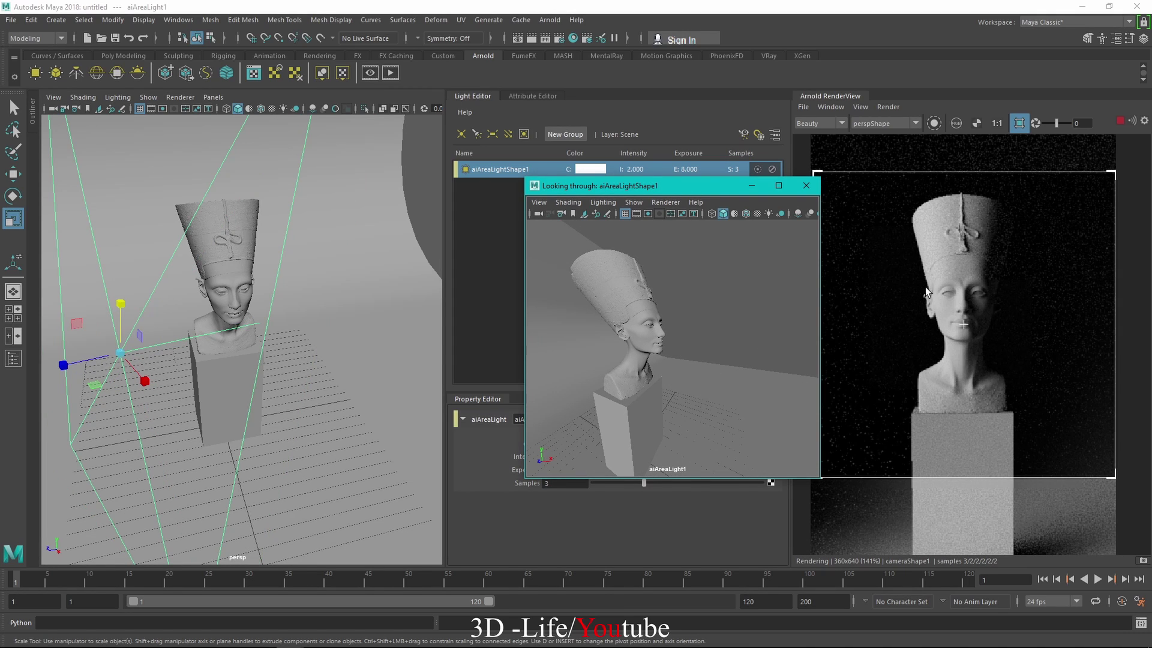
{"action": "left_click", "coordinate": [805, 186]}
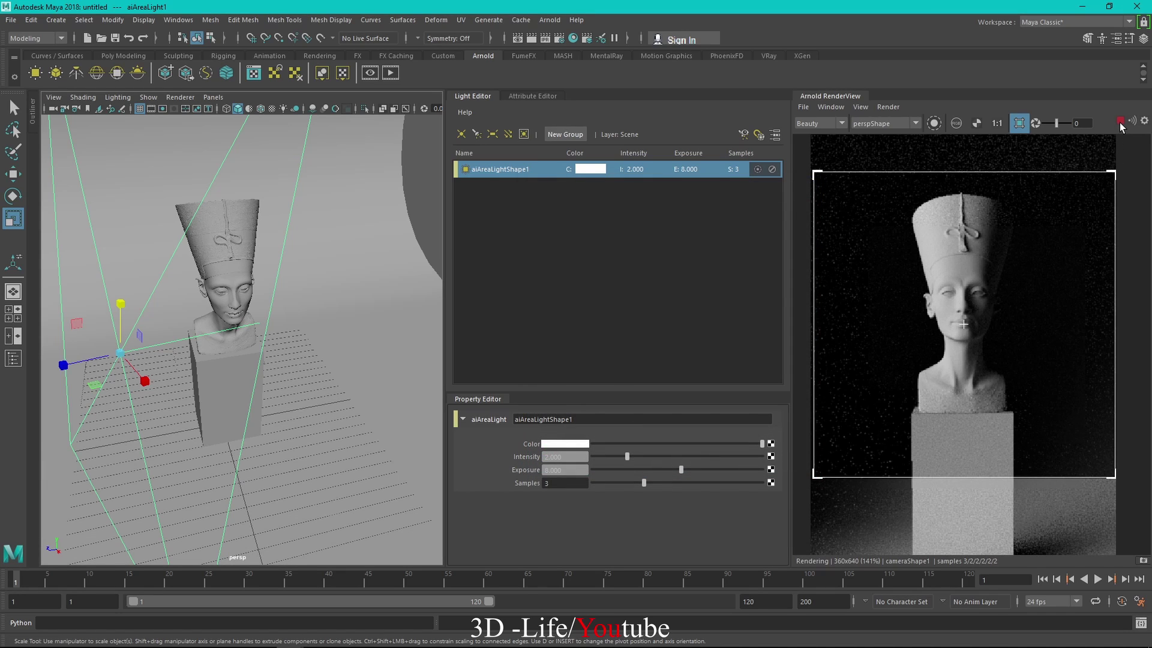
Render the full frame without the crop, and redraw the crop region around the bust's head and shoulders
{"action": "left_click", "coordinate": [1019, 123]}
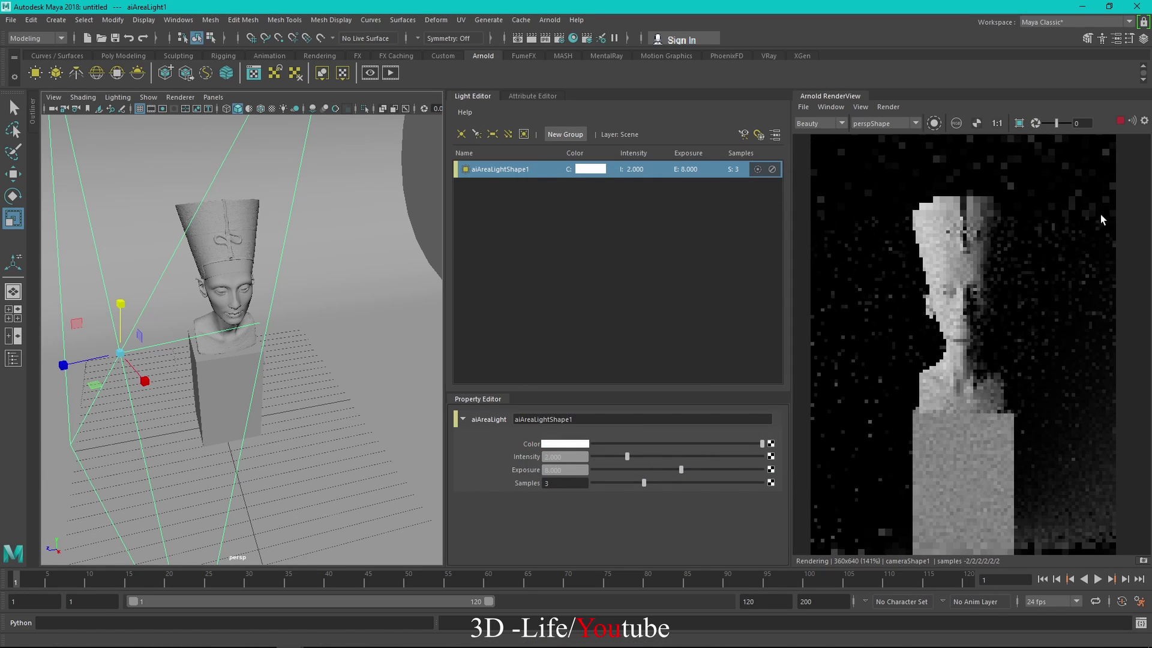
{"action": "scroll", "coordinate": [1079, 314], "scroll_direction": "down", "scroll_amount": 1}
{"action": "middle_click_drag", "start_coordinate": [1079, 314], "coordinate": [1042, 297]}
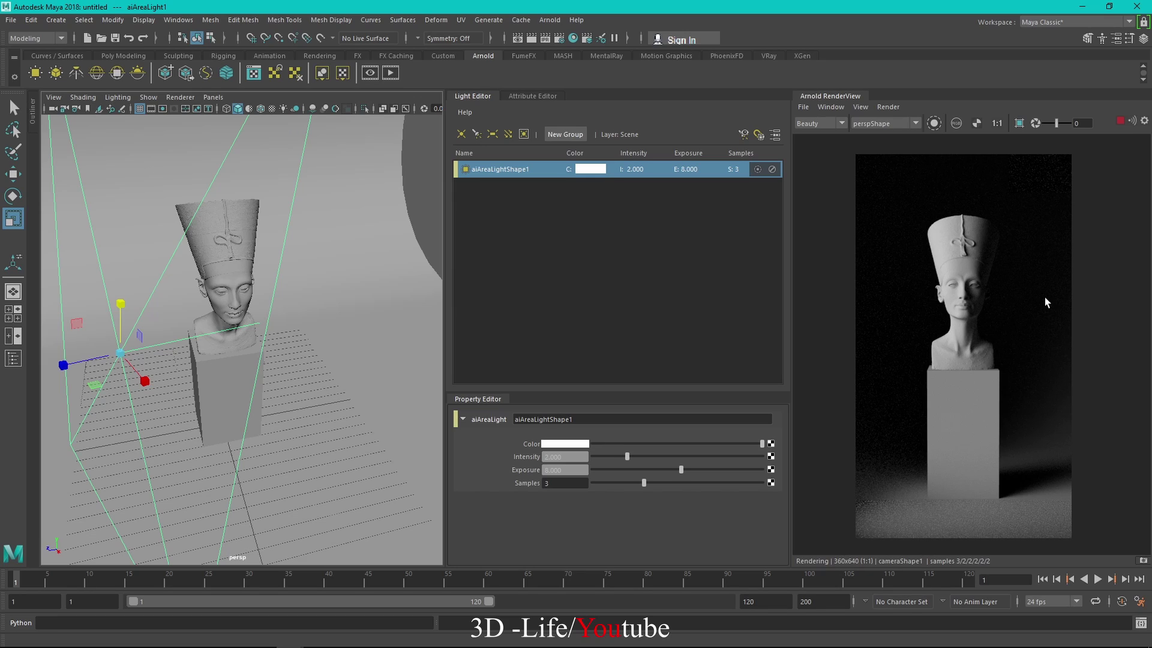
{"action": "left_click", "coordinate": [1018, 123]}
{"action": "left_click_drag", "start_coordinate": [876, 225], "coordinate": [1071, 418]}
{"action": "scroll", "coordinate": [1009, 354], "scroll_direction": "up", "scroll_amount": 2}
{"action": "middle_click_drag", "start_coordinate": [1009, 351], "coordinate": [1033, 394]}
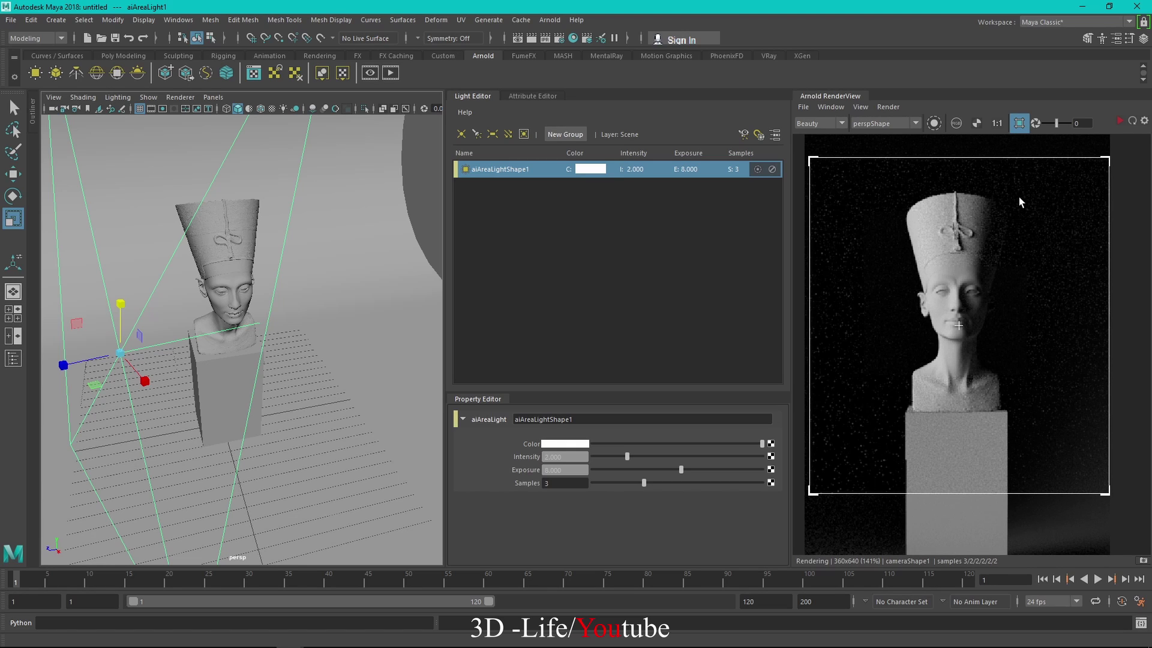
Create a second Arnold area light and move it about 13.58 along X, away from the pedestal
{"action": "left_click_drag", "start_coordinate": [402, 290], "coordinate": [224, 321], "text": "alt"}
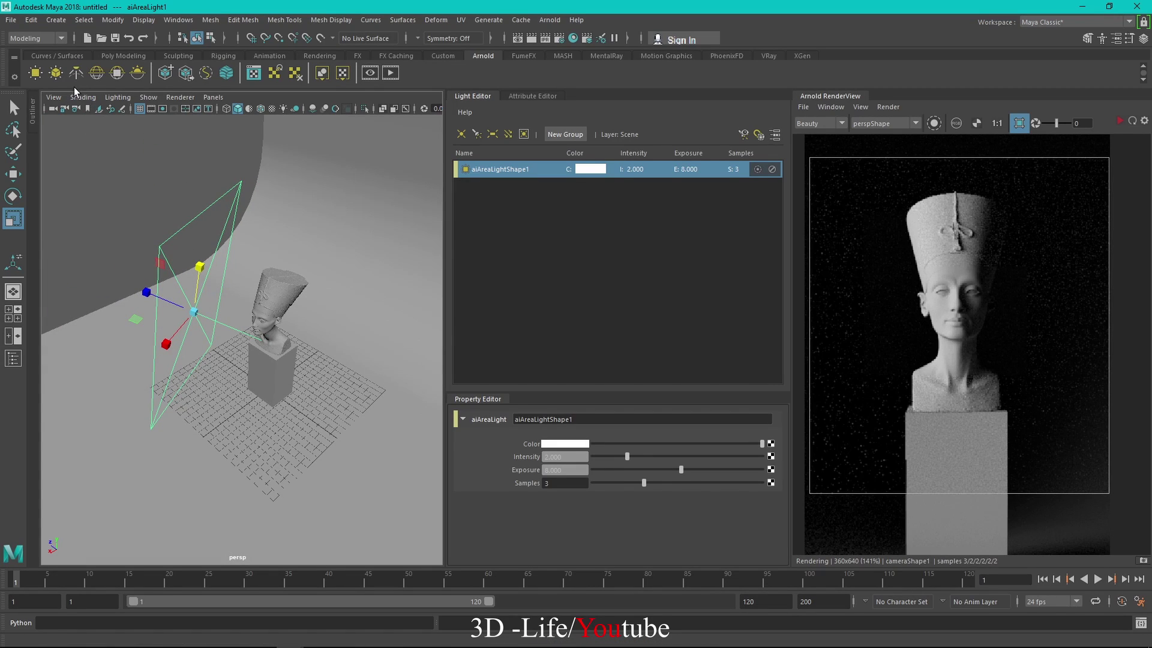
{"action": "left_click", "coordinate": [35, 73]}
{"action": "key", "text": "w"}
{"action": "left_click_drag", "start_coordinate": [268, 393], "coordinate": [162, 483]}
Rename the new area light shape as left_light
{"action": "double_click", "coordinate": [524, 188]}
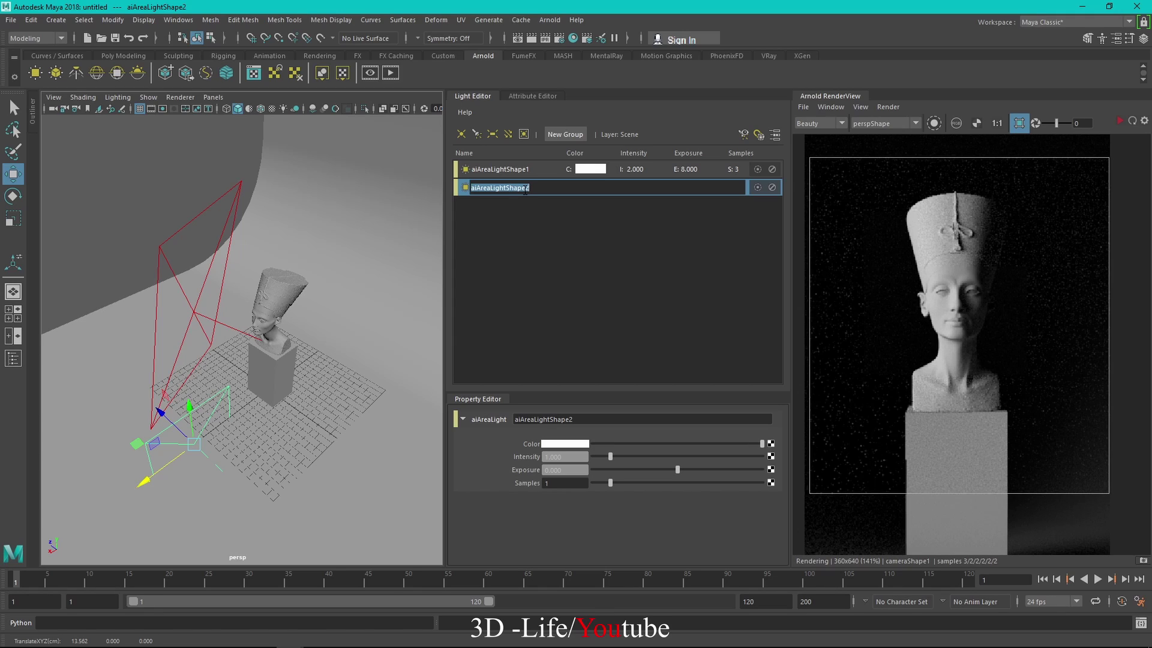
{"action": "key", "text": "BackSpace"}
{"action": "key", "text": "Return"}
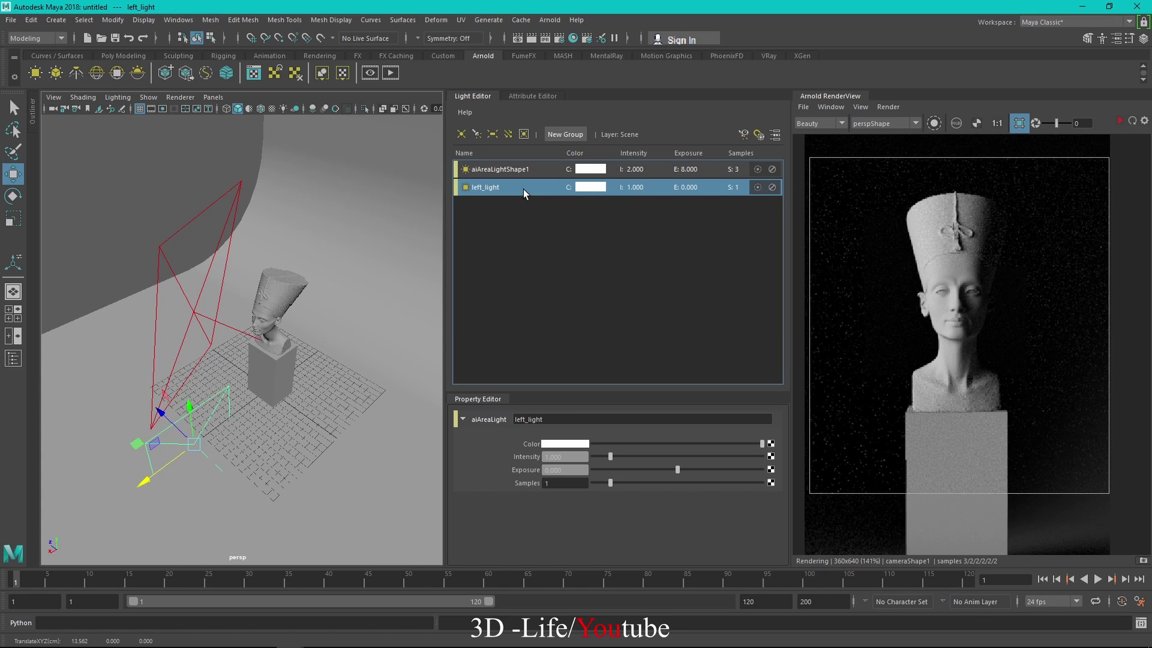
Look through left_light and position it on the opposite side of the bust from the first light, aimed at the bust
{"action": "left_click", "coordinate": [743, 135]}
{"action": "left_click_drag", "start_coordinate": [678, 352], "coordinate": [577, 346], "text": "alt"}
{"action": "scroll", "coordinate": [708, 359], "scroll_direction": "up", "scroll_amount": 5}
{"action": "scroll", "coordinate": [708, 359], "scroll_direction": "up", "scroll_amount": 4}
{"action": "left_click_drag", "start_coordinate": [708, 359], "coordinate": [662, 384], "text": "alt"}
{"action": "scroll", "coordinate": [687, 338], "scroll_direction": "up", "scroll_amount": 4}
{"action": "left_click_drag", "start_coordinate": [686, 338], "coordinate": [655, 363], "text": "alt"}
{"action": "scroll", "coordinate": [662, 360], "scroll_direction": "up", "scroll_amount": 3}
{"action": "middle_click_drag", "start_coordinate": [663, 360], "coordinate": [714, 354], "text": "alt"}
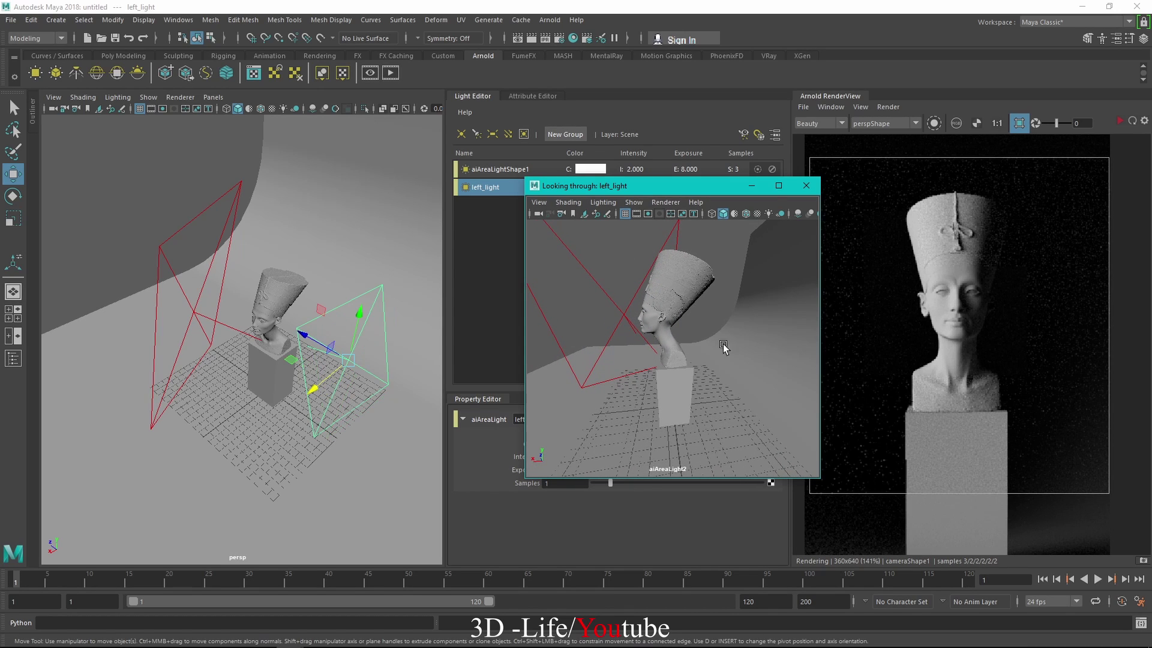
{"action": "left_click", "coordinate": [806, 186]}
Try to set left_light's exposure to 10 and samples to 3 in the light editor's properties
{"action": "left_click_drag", "start_coordinate": [587, 472], "coordinate": [531, 482]}
{"action": "type", "text": "10"}
{"action": "key", "text": "Return"}
{"action": "left_click", "coordinate": [564, 484]}
{"action": "type", "text": "3"}
{"action": "key", "text": "Return"}
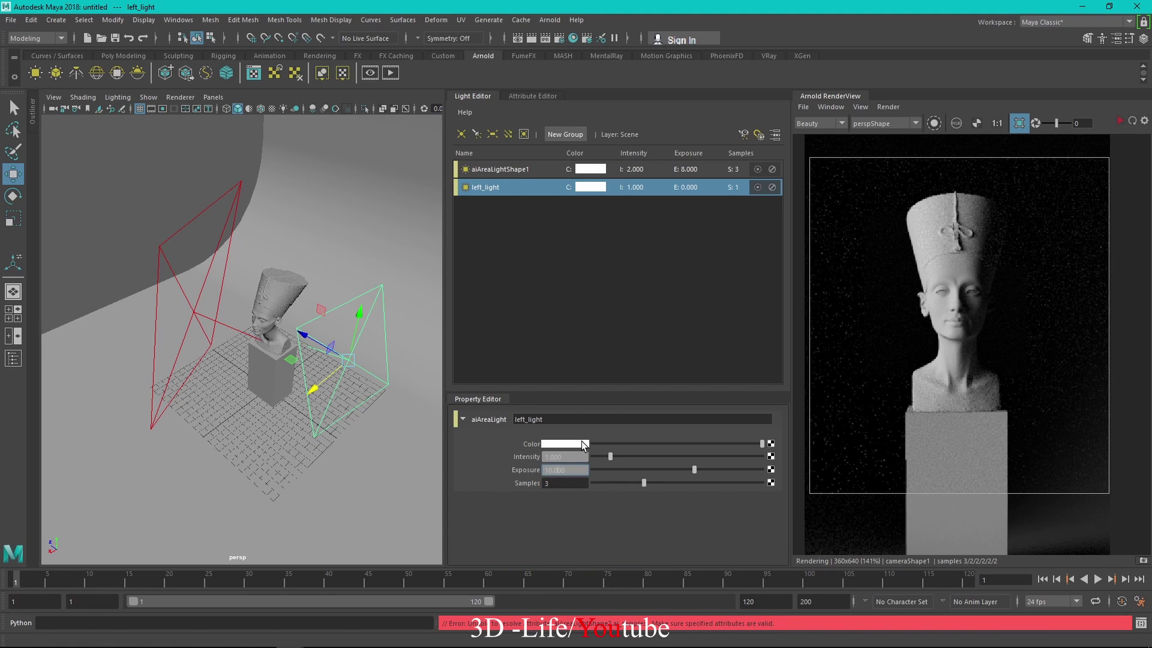
Set left_light's spread to about 0.11 and roundness to 1, comparing with the first area light's attributes
{"action": "left_click", "coordinate": [521, 96]}
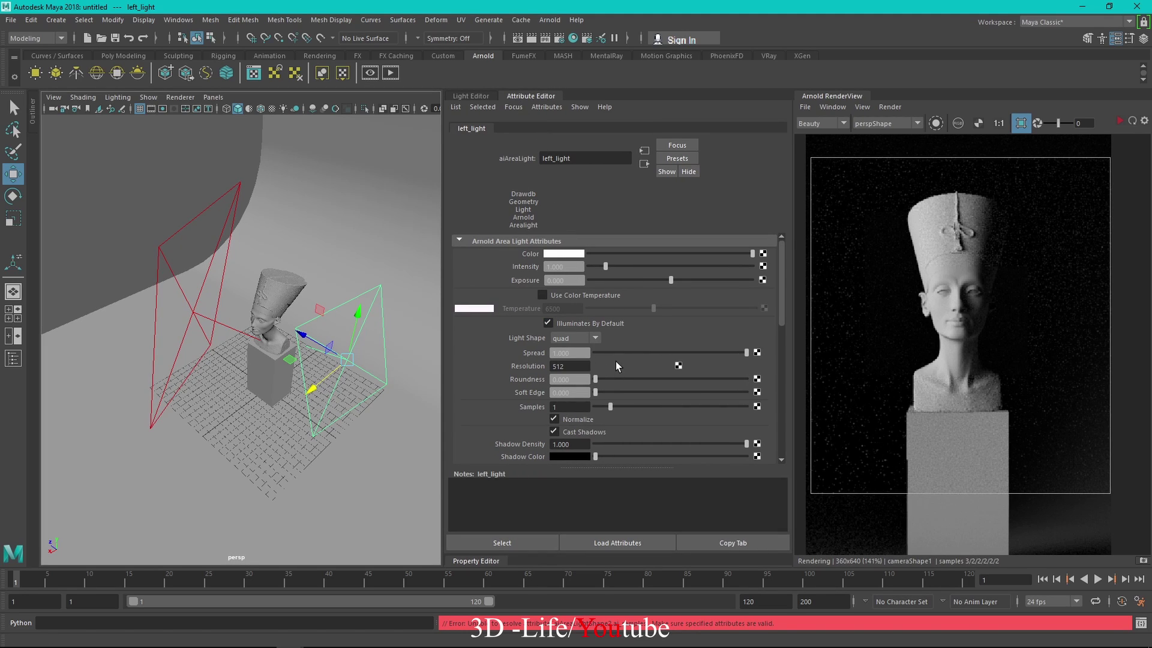
{"action": "left_click_drag", "start_coordinate": [608, 354], "coordinate": [594, 354]}
{"action": "left_click_drag", "start_coordinate": [644, 380], "coordinate": [756, 386]}
{"action": "left_click", "coordinate": [192, 313]}
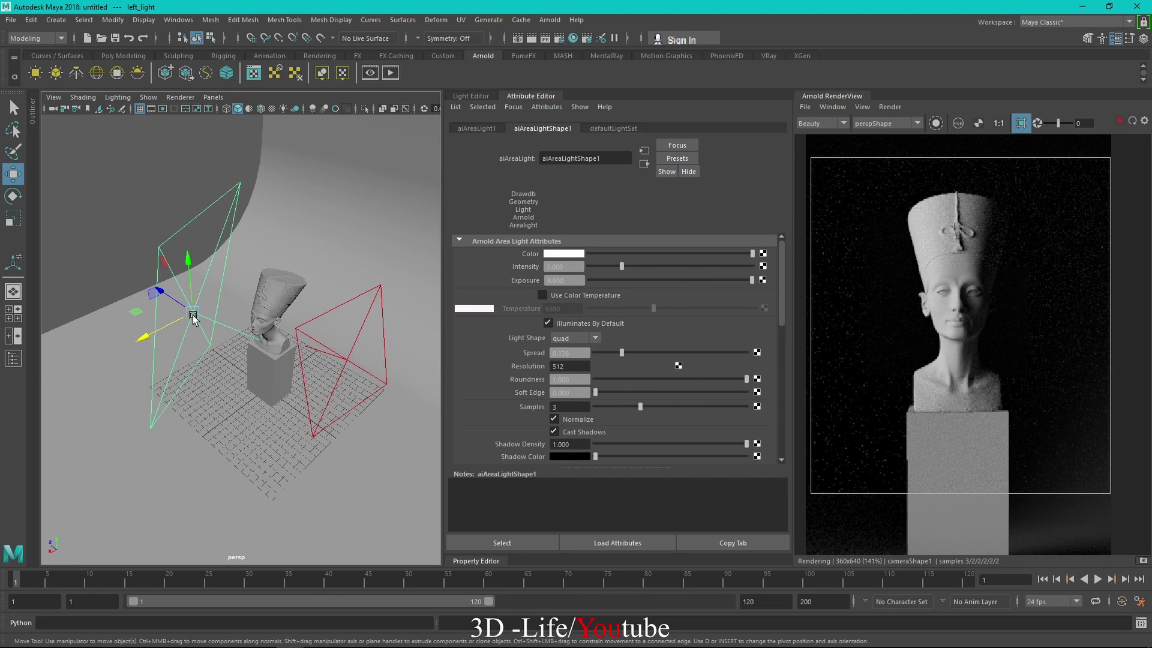
{"action": "left_click", "coordinate": [311, 339]}
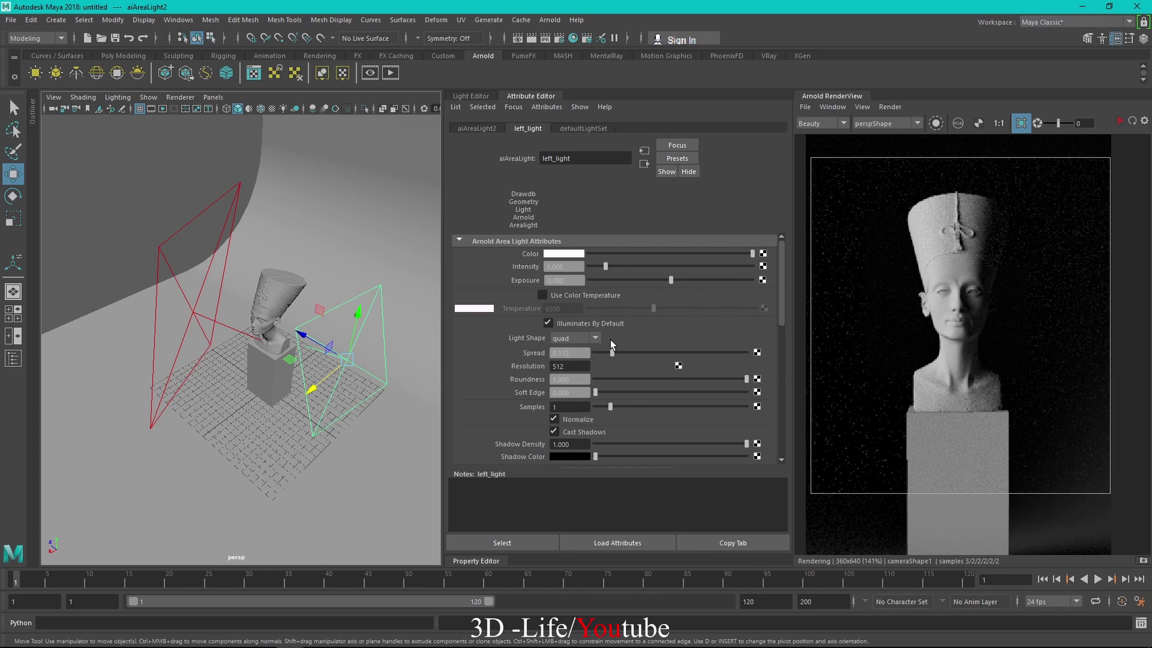
Enlarge left_light considerably with a uniform scale and restart the render preview
{"action": "left_click", "coordinate": [1119, 121]}
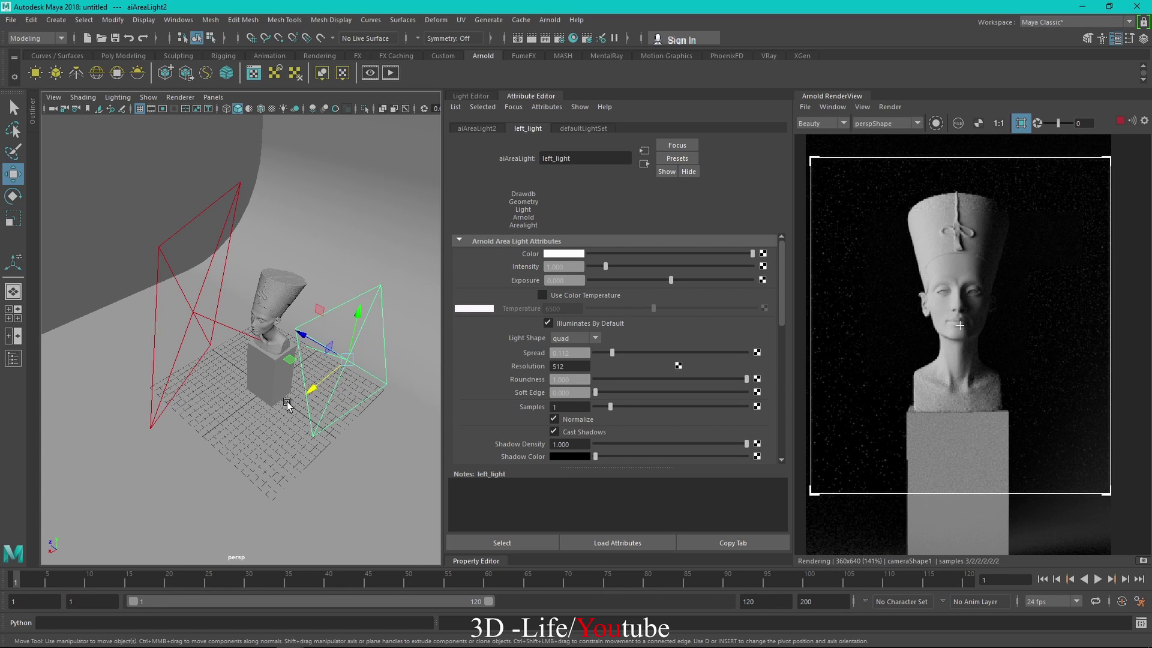
{"action": "left_click_drag", "start_coordinate": [288, 406], "coordinate": [317, 393], "text": "alt"}
{"action": "left_click", "coordinate": [1121, 125]}
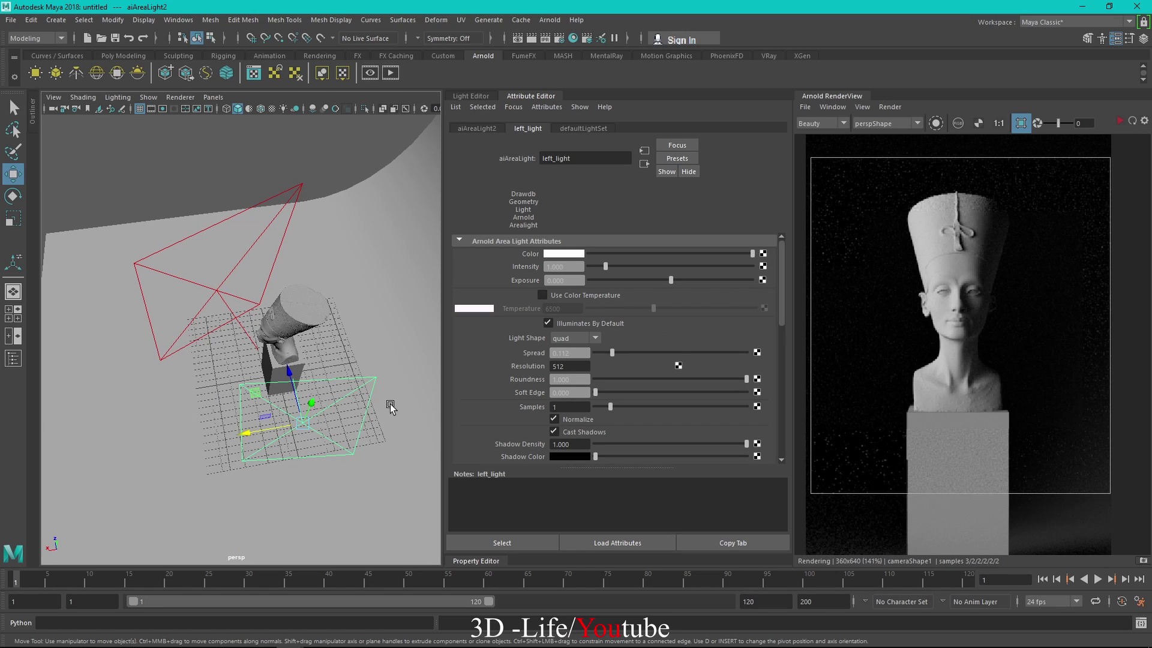
{"action": "key", "text": "3"}
{"action": "key", "text": "e"}
{"action": "key", "text": "r"}
{"action": "left_click_drag", "start_coordinate": [303, 420], "coordinate": [384, 417]}
{"action": "left_click", "coordinate": [1120, 122]}
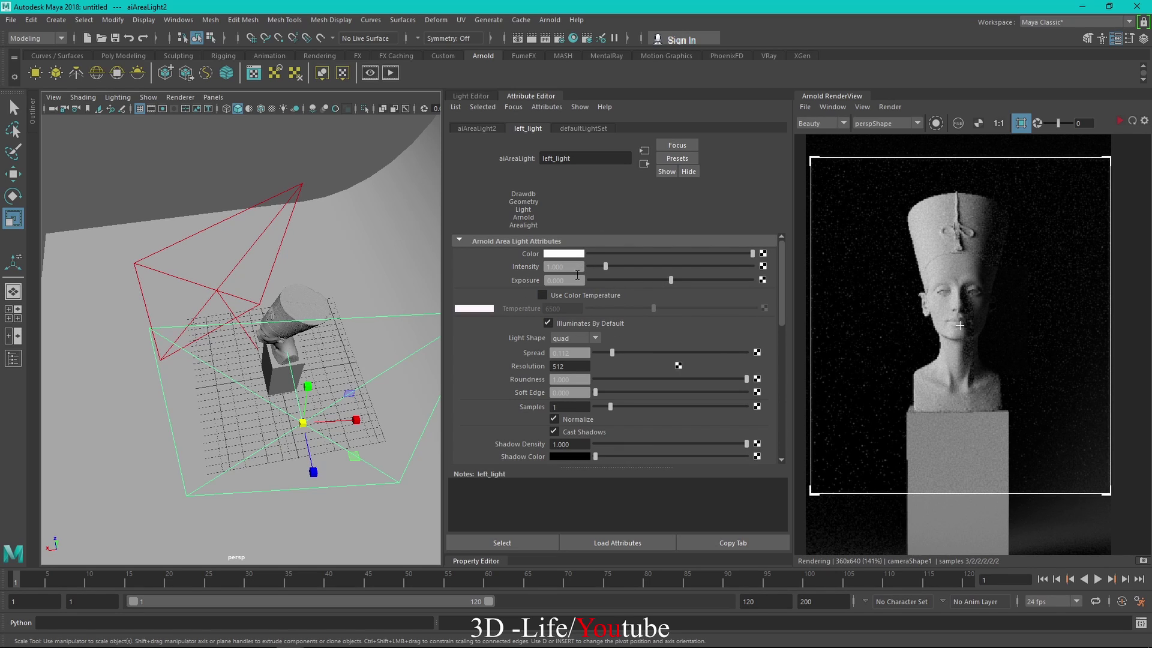
Set left_light's exposure to 10 and restart the render preview
{"action": "left_click", "coordinate": [555, 280]}
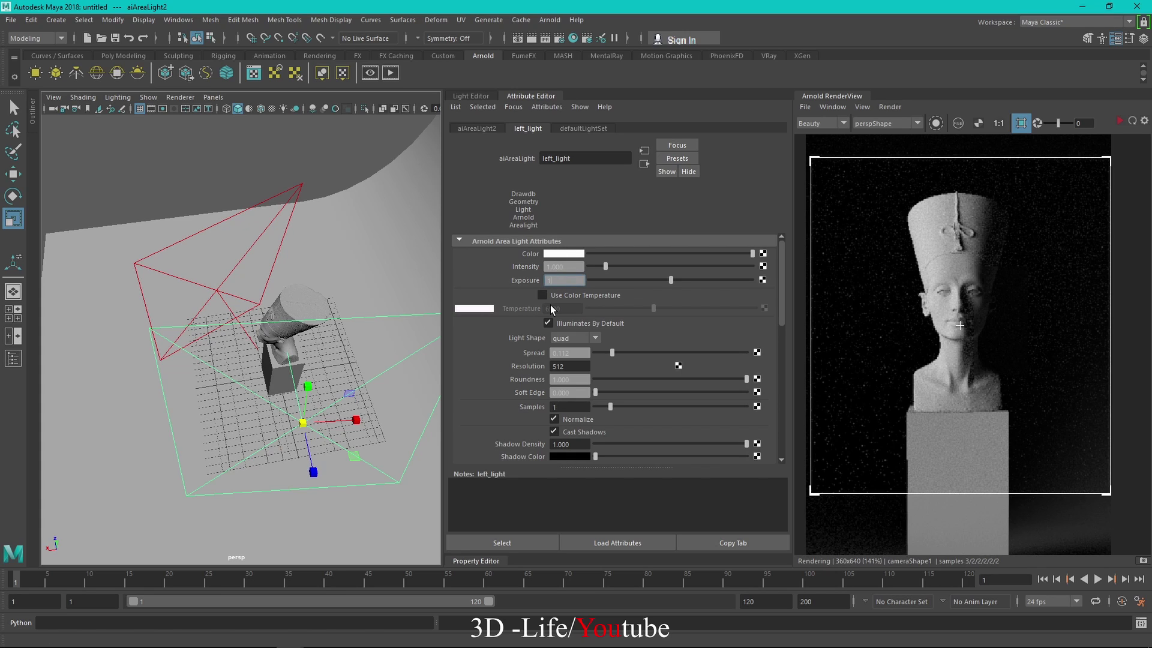
{"action": "type", "text": "10"}
{"action": "key", "text": "Return"}
{"action": "left_click", "coordinate": [1120, 120]}
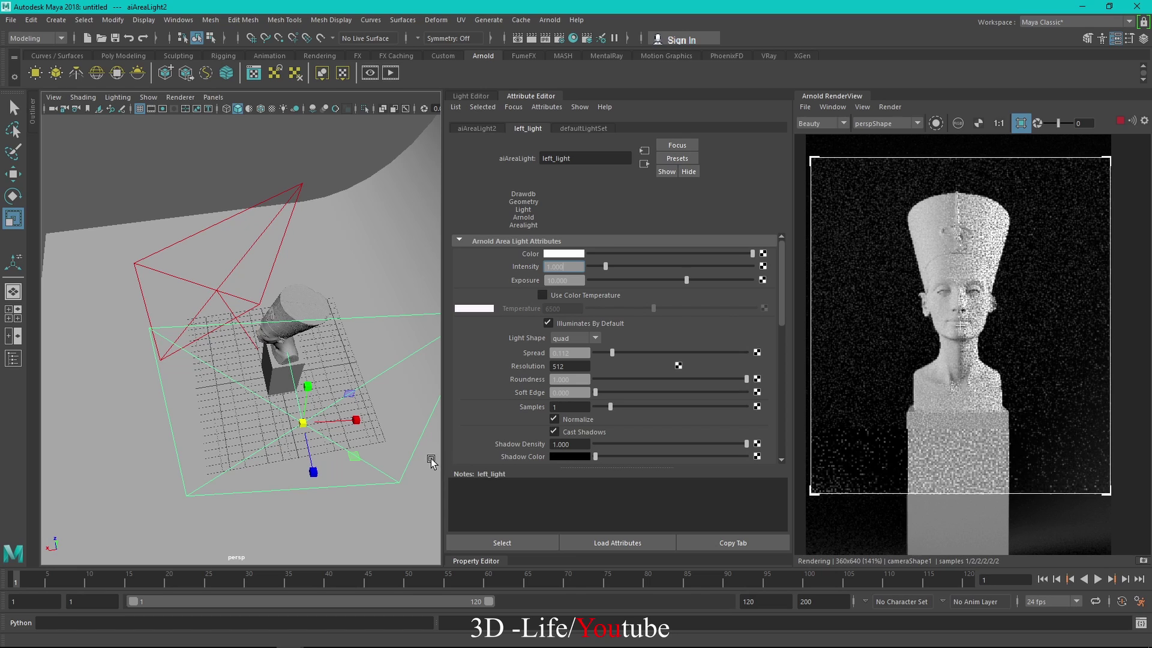
Scale left_light down uniformly to about 7 and rerun the render preview
{"action": "left_click_drag", "start_coordinate": [378, 461], "coordinate": [403, 432], "text": "alt"}
{"action": "left_click_drag", "start_coordinate": [350, 350], "coordinate": [217, 436]}
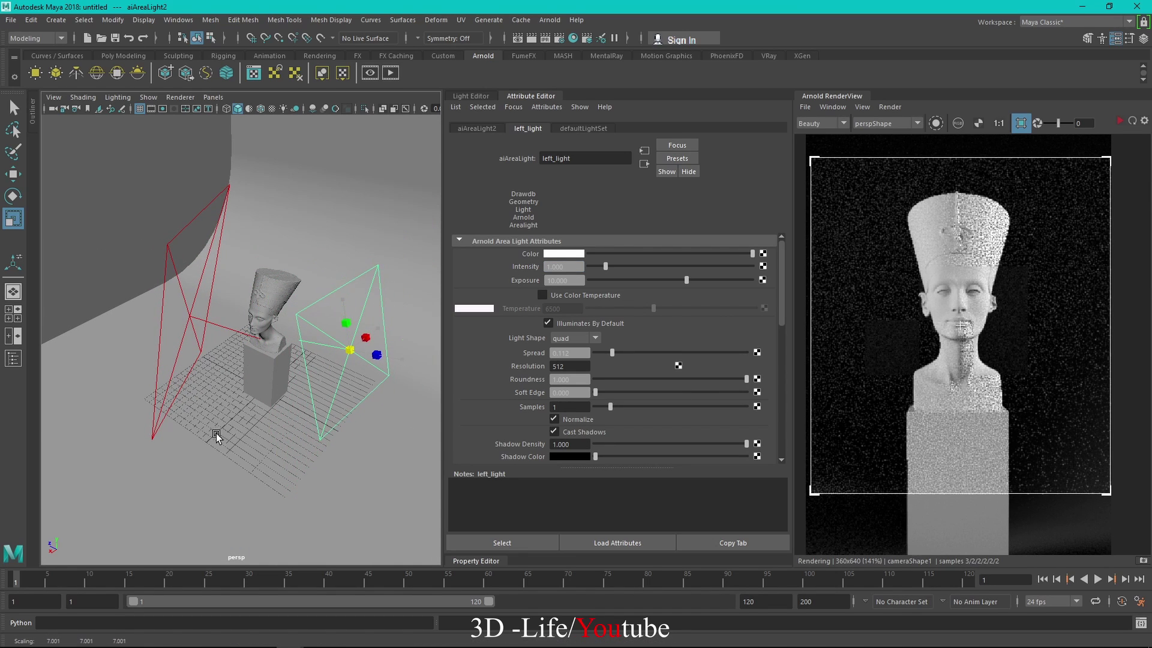
{"action": "left_click", "coordinate": [1121, 122]}
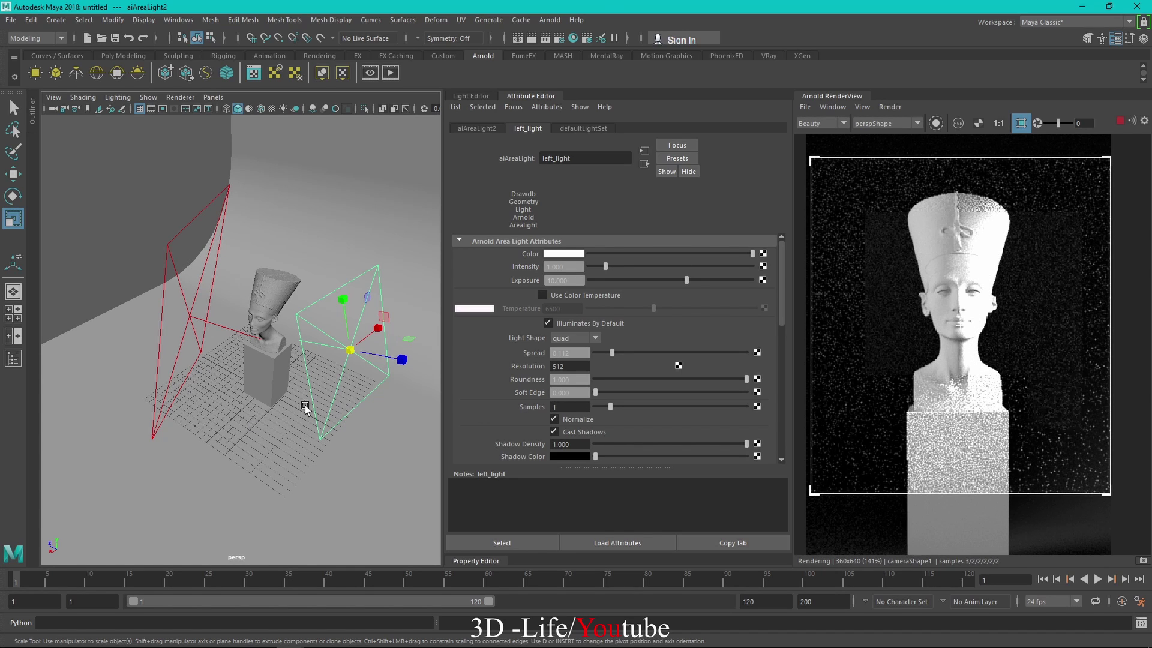
Lower left_light's exposure and intensity, set its spread and soft edge to 1, and inspect the rendered bust
{"action": "left_click_drag", "start_coordinate": [639, 279], "coordinate": [595, 267]}
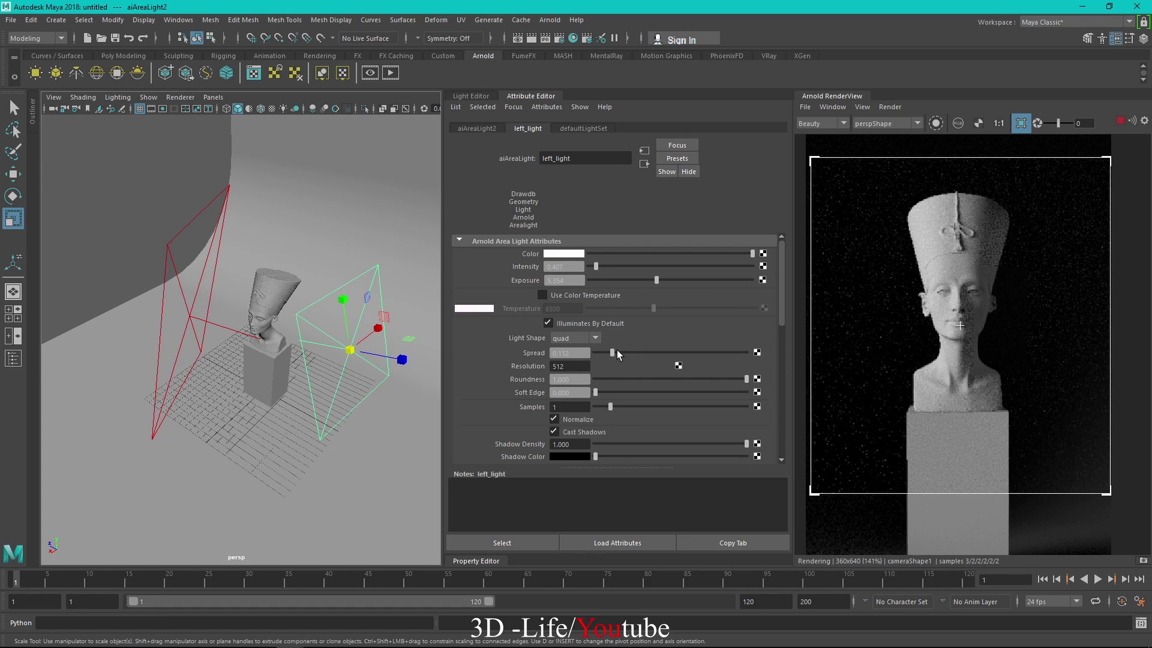
{"action": "left_click_drag", "start_coordinate": [617, 352], "coordinate": [746, 358]}
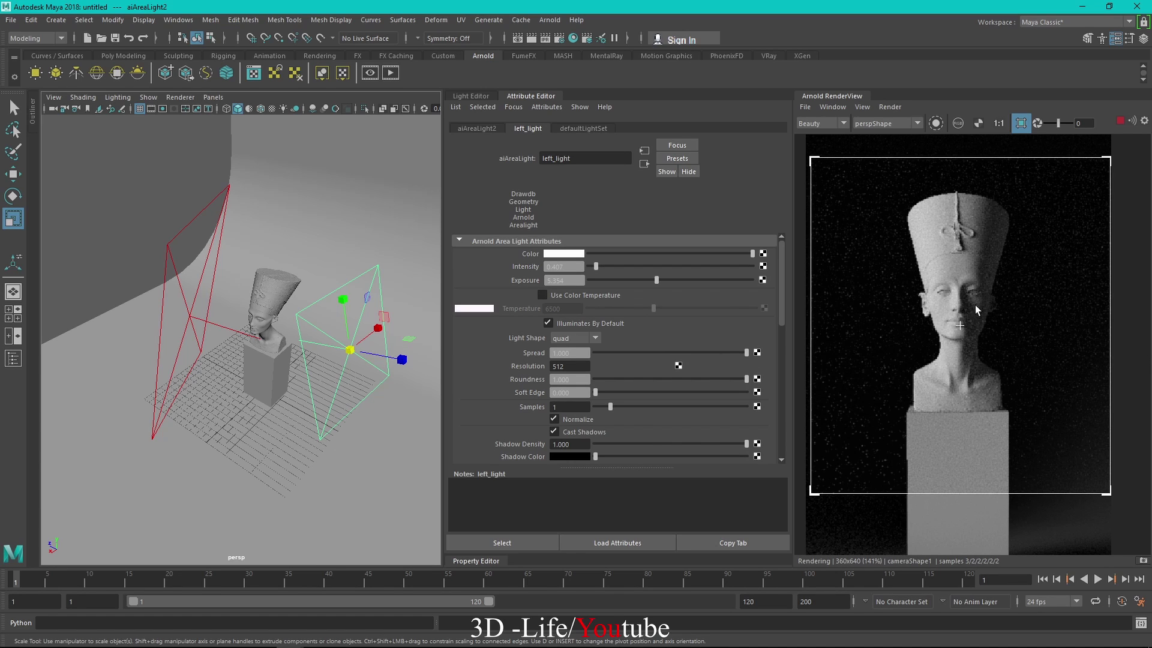
{"action": "left_click_drag", "start_coordinate": [721, 392], "coordinate": [757, 393]}
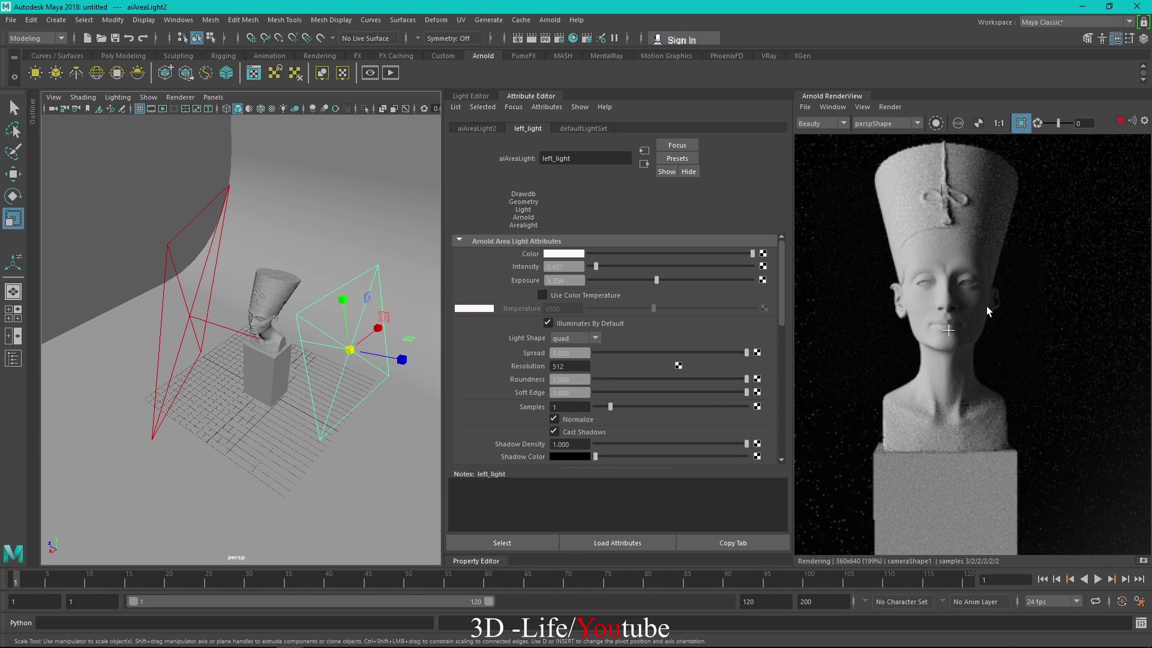
{"action": "scroll", "coordinate": [995, 327], "scroll_direction": "up", "scroll_amount": 2}
{"action": "scroll", "coordinate": [1003, 291], "scroll_direction": "down", "scroll_amount": 2}
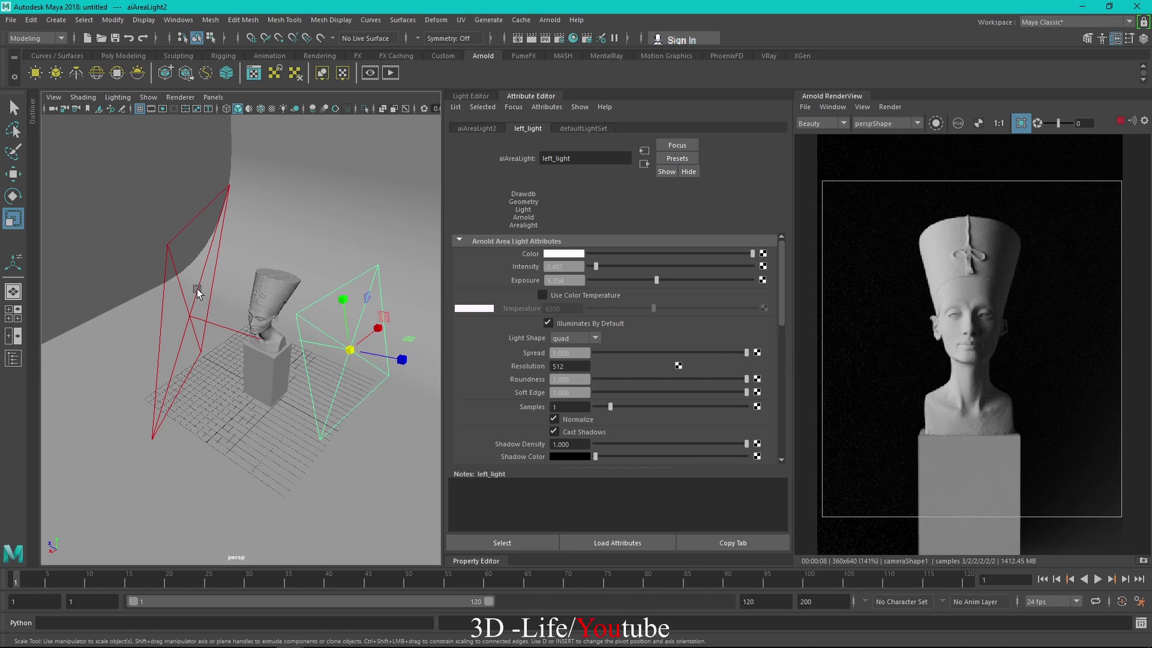
Set the first area light's roundness and soft edge to 0
{"action": "left_click", "coordinate": [178, 279]}
{"action": "left_click_drag", "start_coordinate": [746, 379], "coordinate": [597, 379]}
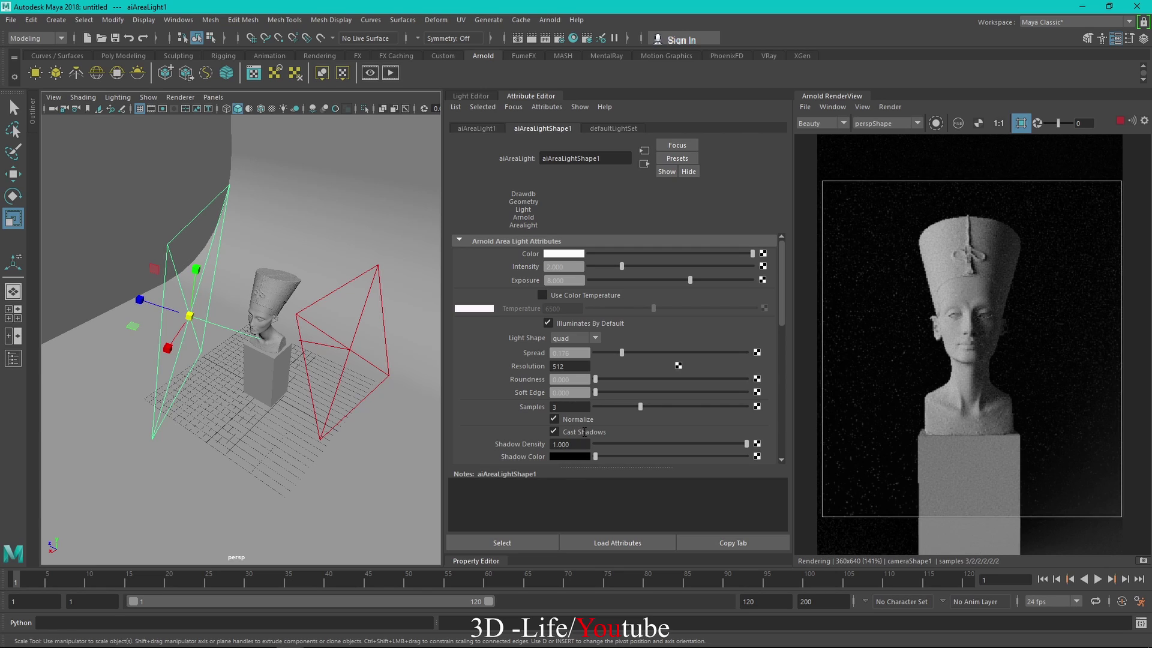
{"action": "mouse_move", "coordinate": [598, 392]}
{"action": "left_mouse_down"}
{"action": "mouse_move", "coordinate": [660, 394]}
{"action": "mouse_move", "coordinate": [500, 398]}
{"action": "mouse_move", "coordinate": [754, 394]}
{"action": "mouse_move", "coordinate": [627, 384]}
{"action": "mouse_move", "coordinate": [587, 395]}
{"action": "left_mouse_up"}
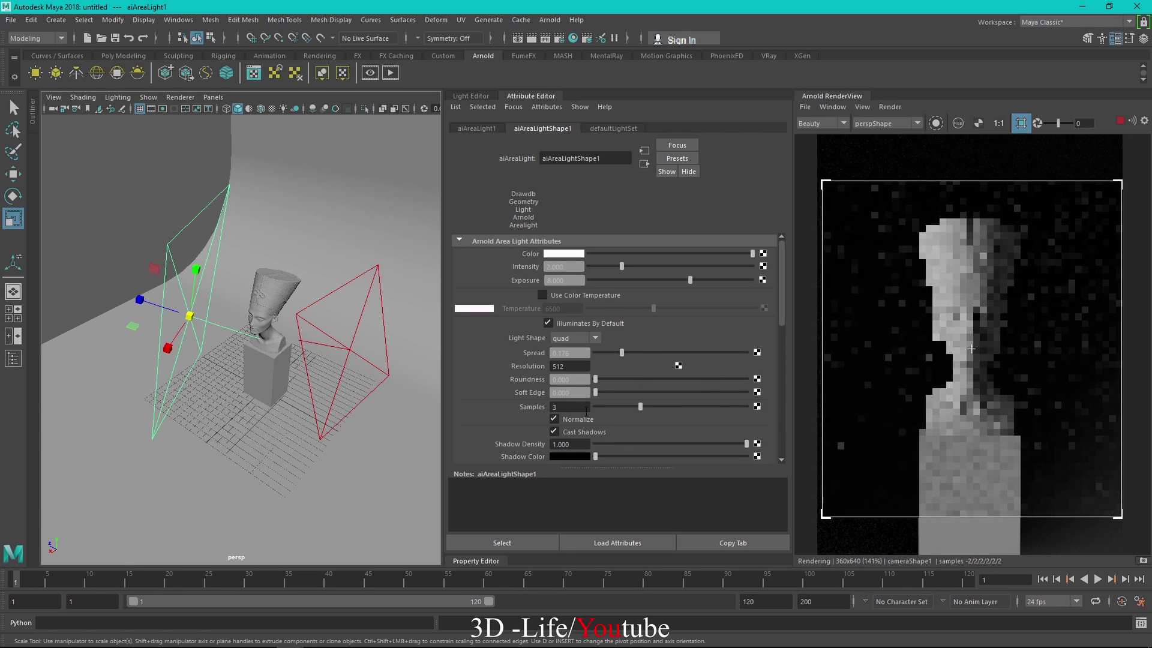
Set left_light's exposure to 5 and intensity to about 1.926, checking the bust in the render
{"action": "left_click", "coordinate": [351, 349]}
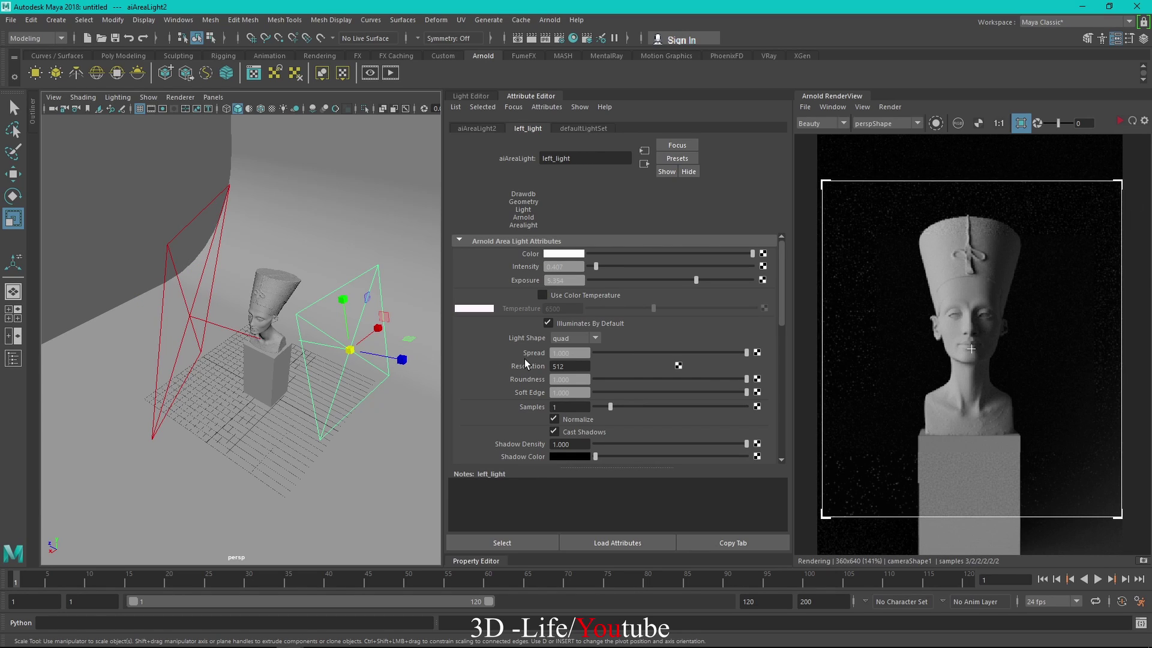
{"action": "type", "text": "5"}
{"action": "left_click", "coordinate": [575, 267]}
{"action": "left_click", "coordinate": [621, 268]}
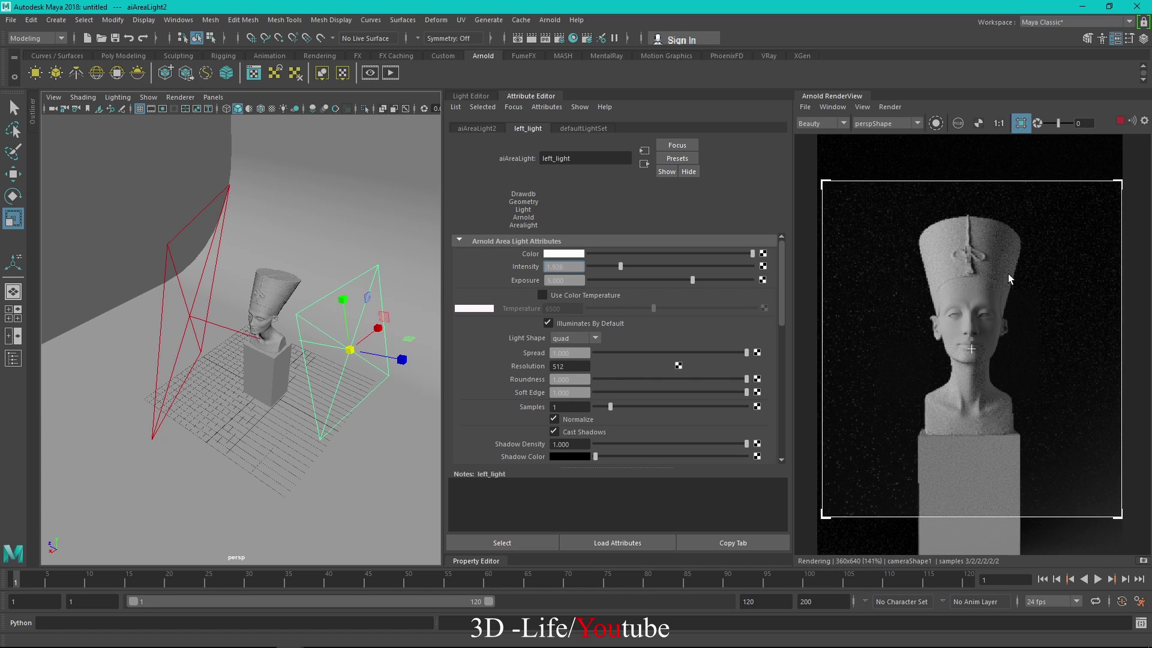
{"action": "scroll", "coordinate": [1012, 277], "scroll_direction": "up", "scroll_amount": 1}
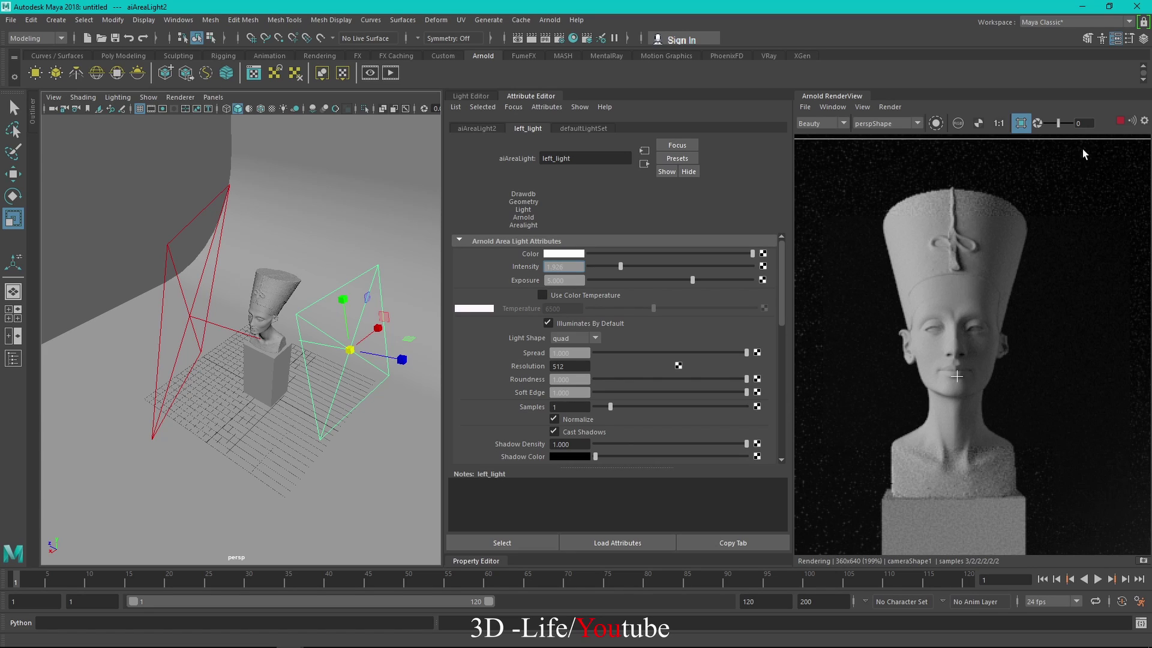
{"action": "scroll", "coordinate": [998, 313], "scroll_direction": "down", "scroll_amount": 1}
Change left_light's color to pure red and run the render preview
{"action": "left_click_drag", "start_coordinate": [306, 413], "coordinate": [327, 463], "text": "alt"}
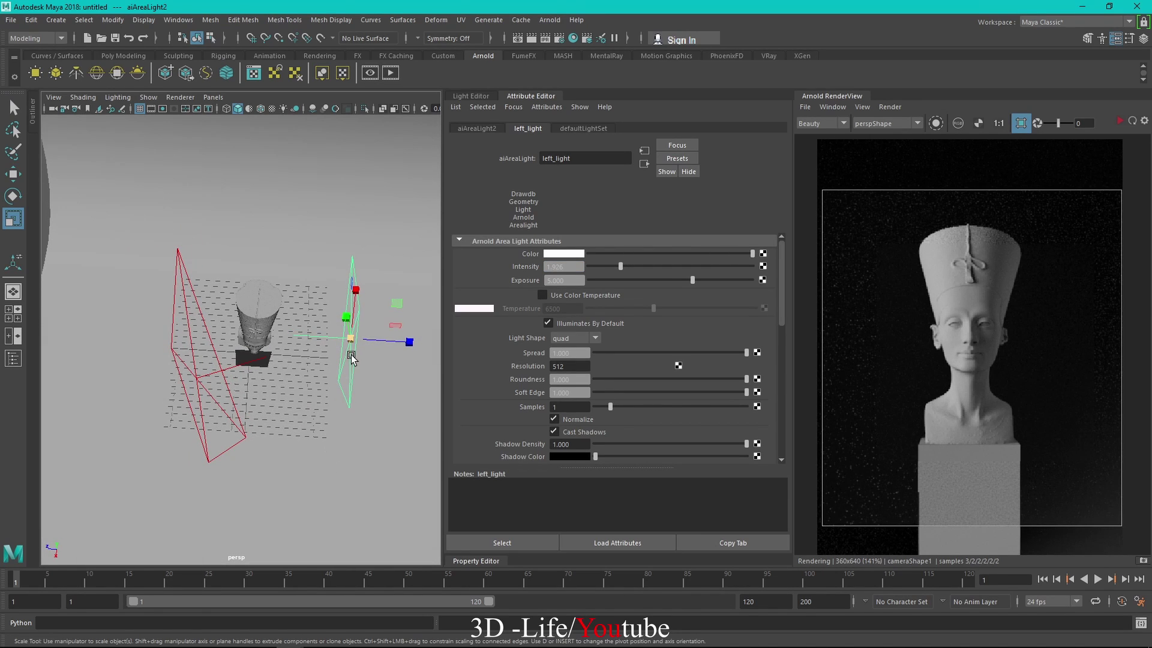
{"action": "left_click", "coordinate": [577, 254]}
{"action": "left_click", "coordinate": [532, 232]}
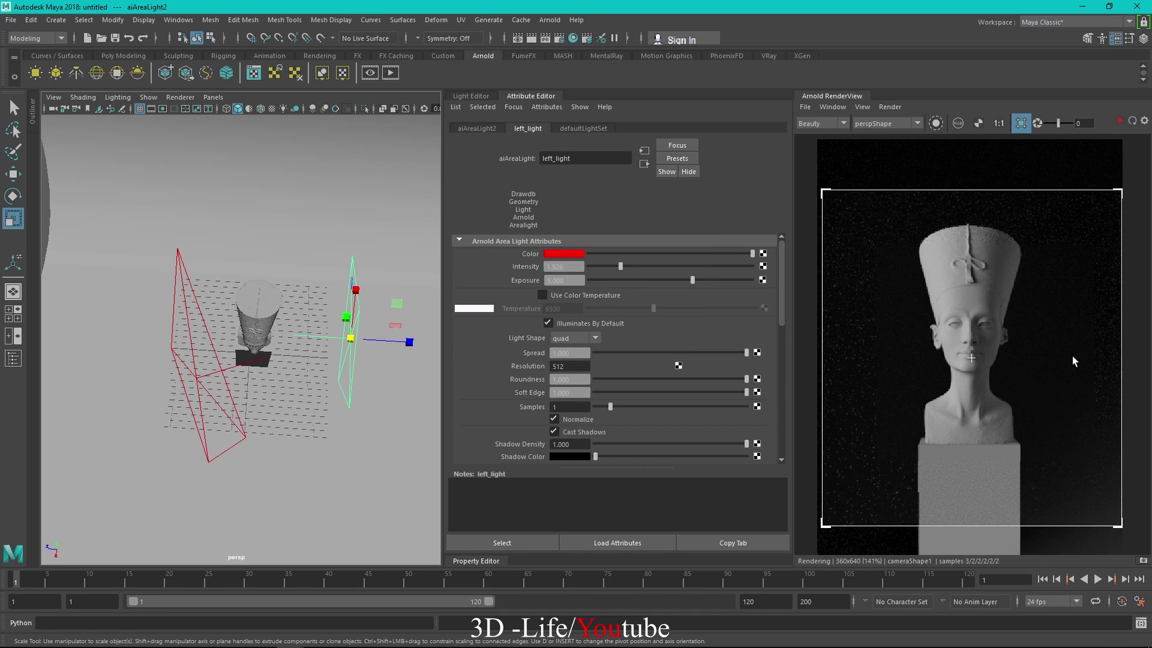
{"action": "left_click", "coordinate": [1119, 122]}
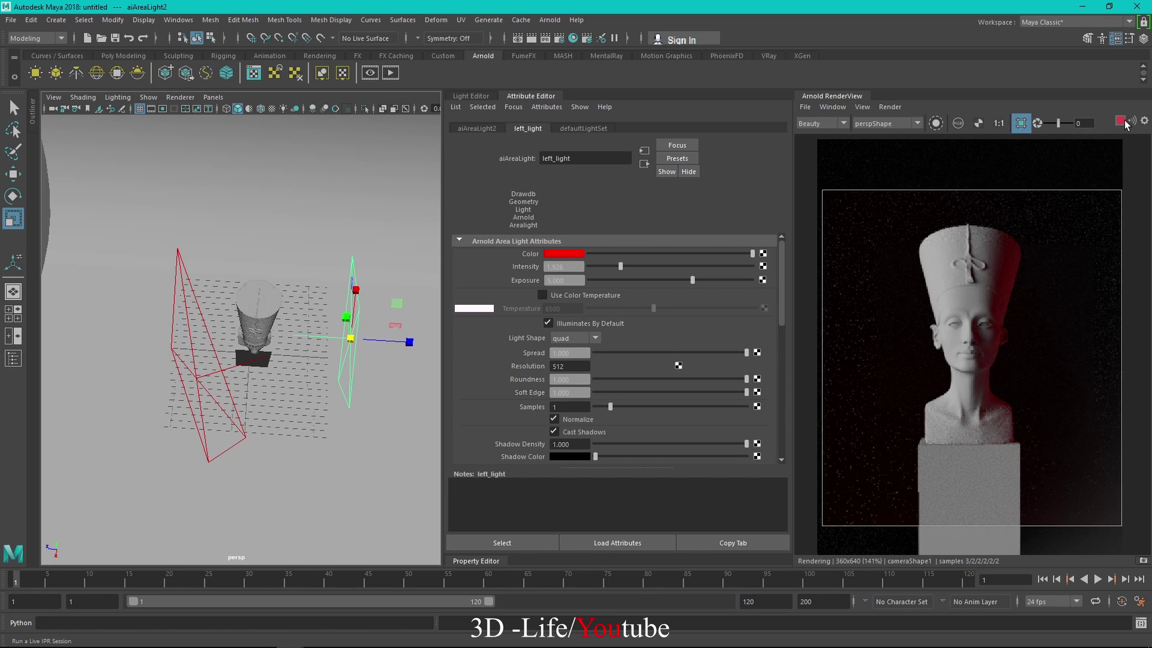
Select the first area light and bring up its properties in the light editor
{"action": "left_click", "coordinate": [197, 352]}
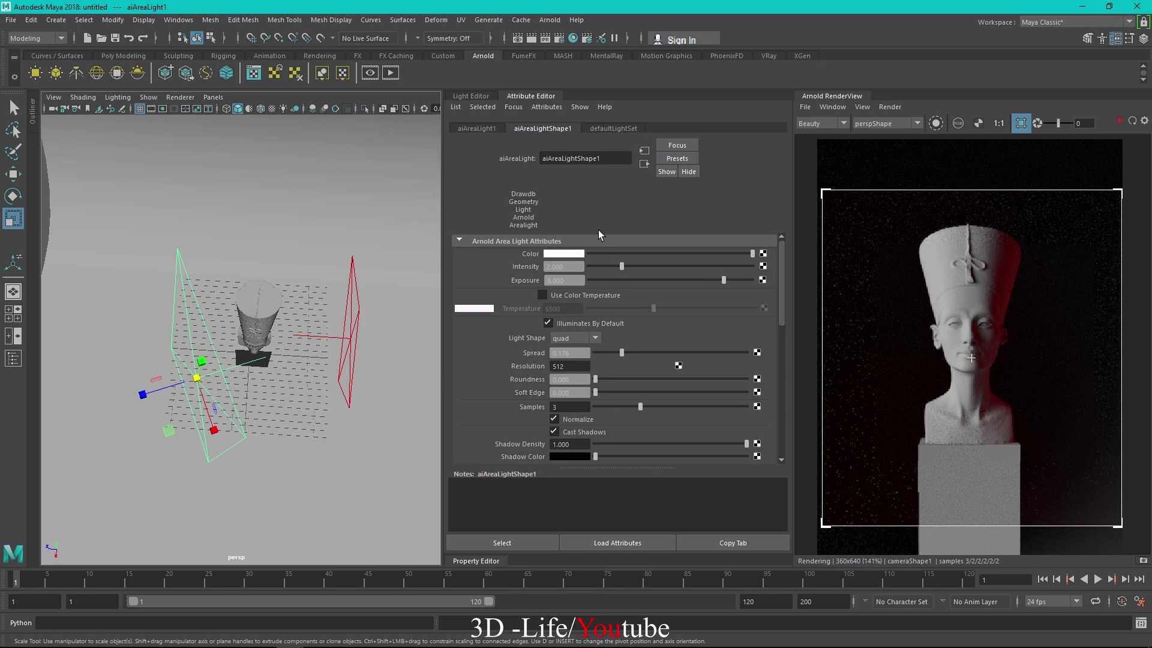
{"action": "left_click", "coordinate": [471, 96]}
{"action": "left_click", "coordinate": [564, 187]}
{"action": "left_click", "coordinate": [564, 169]}
Try to set the first area light's color to blue with hue 240, saturation 0.966 and value 1
{"action": "left_click", "coordinate": [574, 445]}
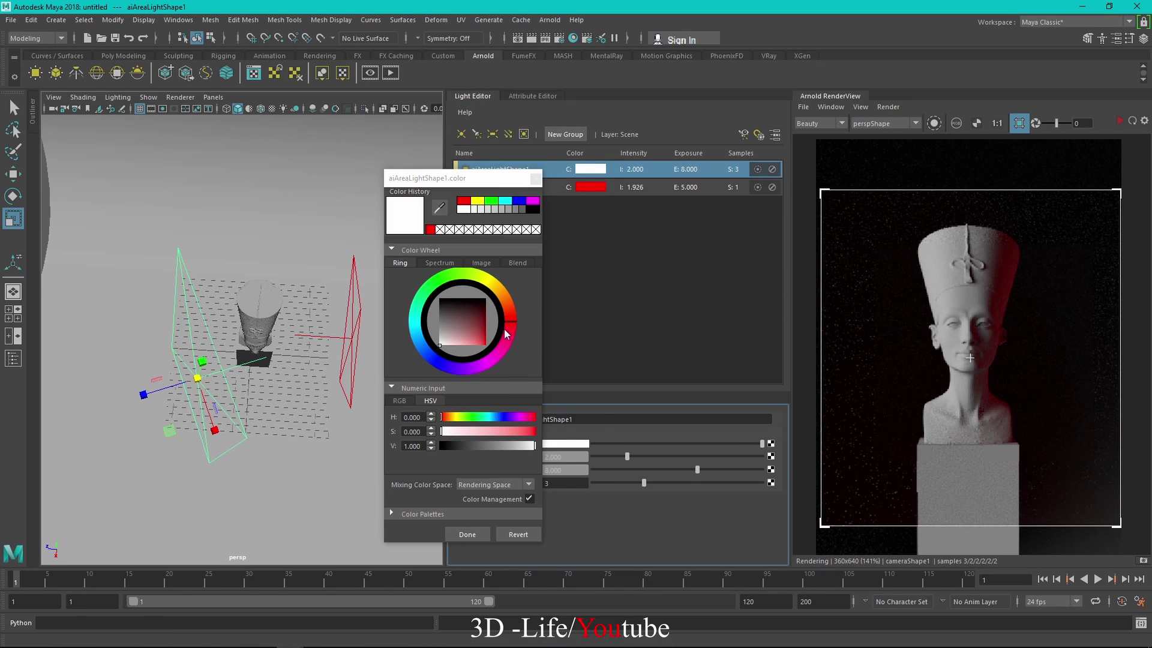
{"action": "left_click", "coordinate": [520, 200]}
{"action": "left_click_drag", "start_coordinate": [536, 436], "coordinate": [532, 437]}
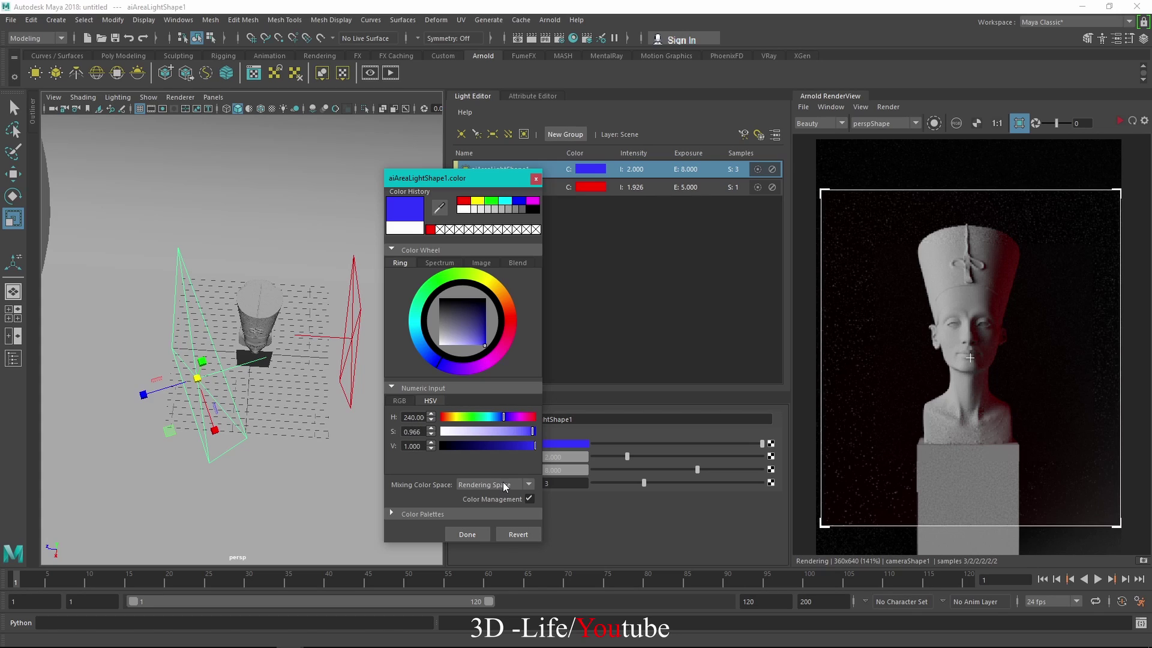
{"action": "left_click", "coordinate": [401, 401]}
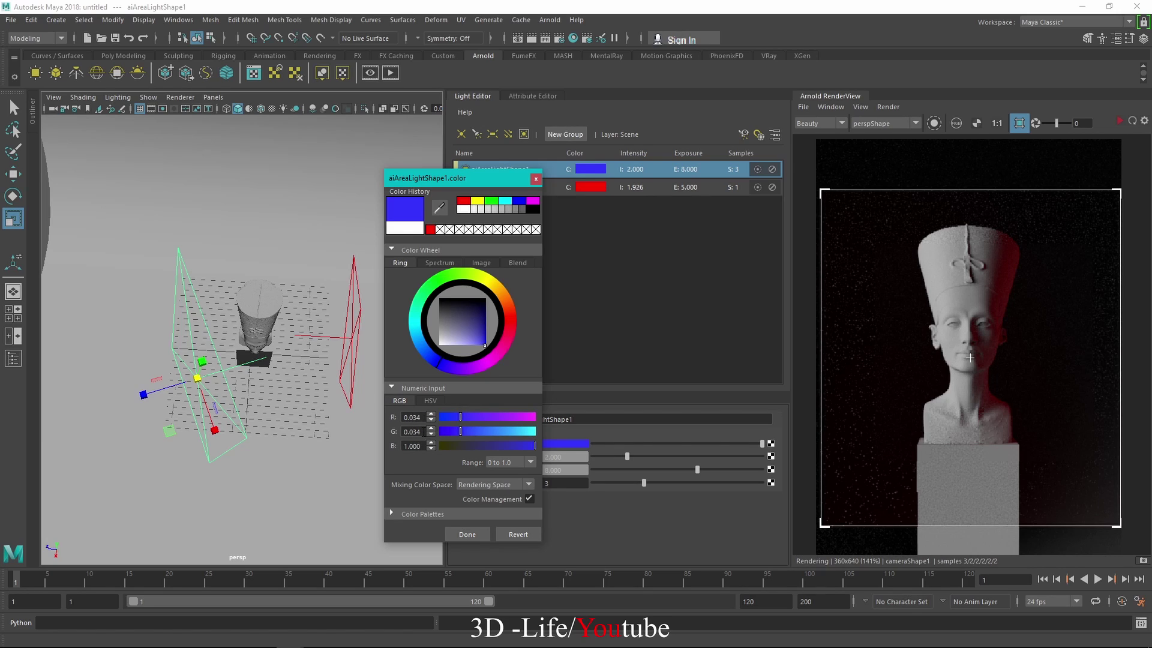
{"action": "left_click", "coordinate": [430, 401]}
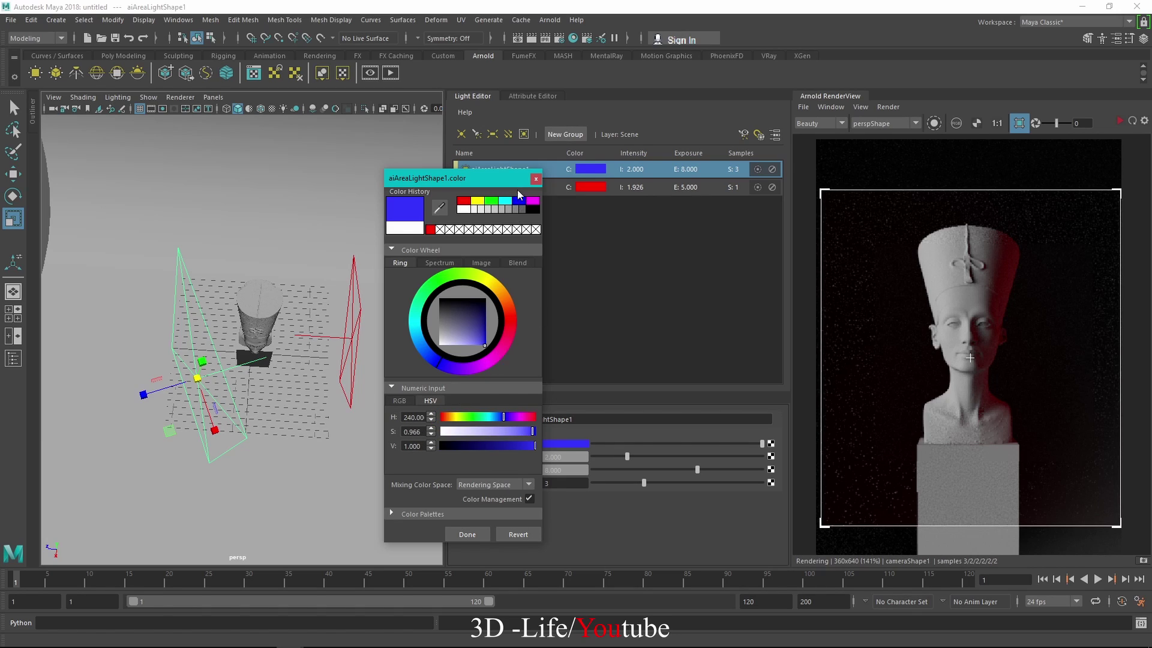
{"action": "left_click", "coordinate": [536, 179]}
{"action": "left_click", "coordinate": [1117, 121]}
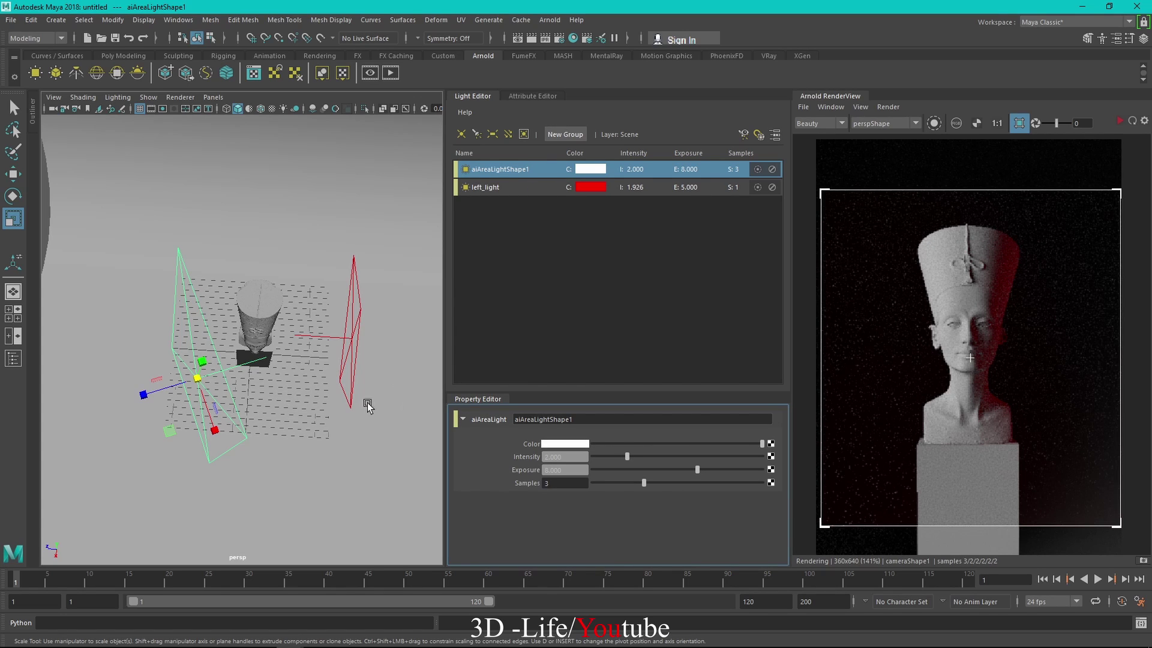
Set the first area light's color to pure blue and run the render preview
{"action": "left_click", "coordinate": [558, 444]}
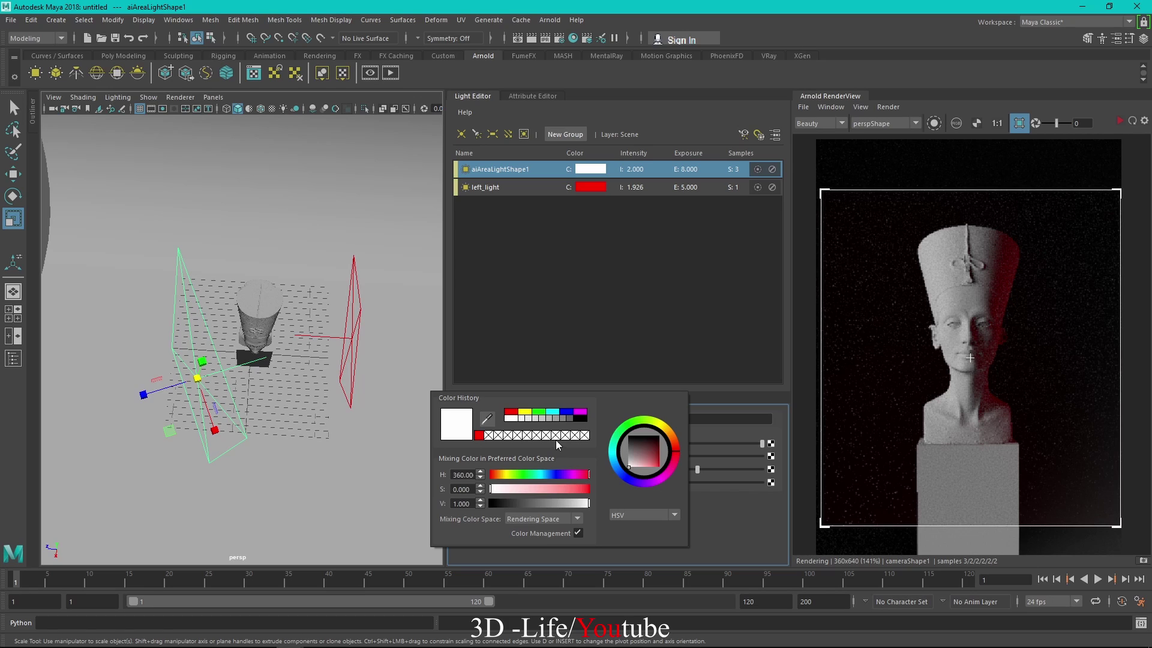
{"action": "left_click", "coordinate": [568, 412]}
{"action": "left_click", "coordinate": [603, 373]}
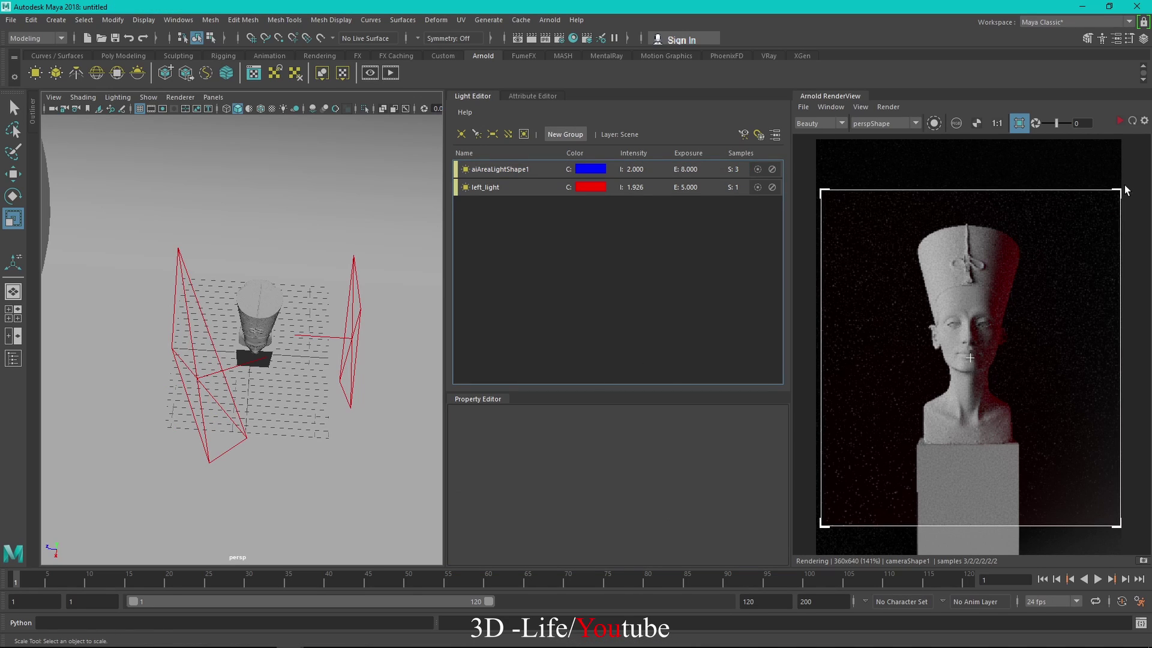
{"action": "left_click", "coordinate": [1120, 121]}
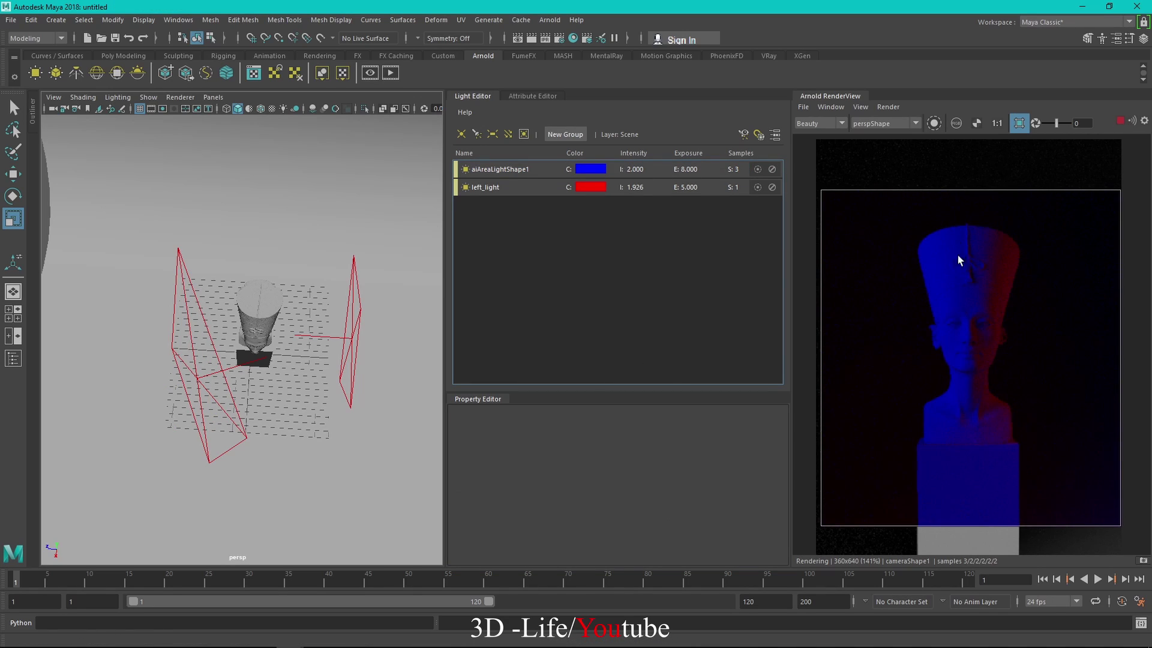
Soften the first area light's blue by lowering its color saturation to 0.936
{"action": "left_click", "coordinate": [592, 174]}
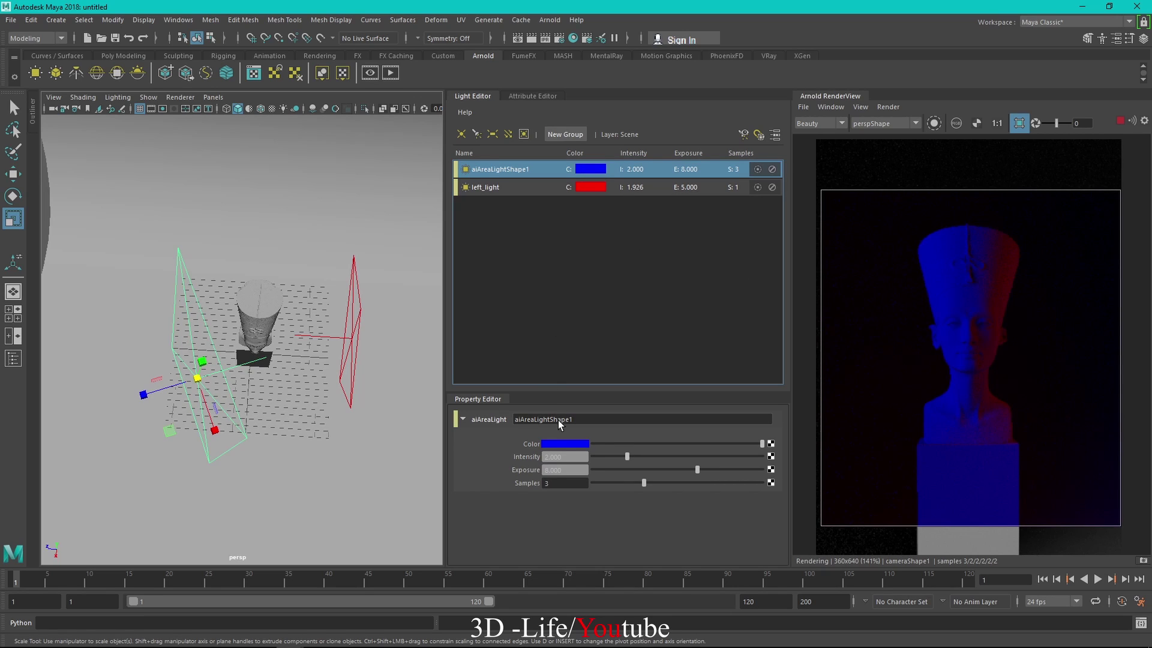
{"action": "left_click_drag", "start_coordinate": [740, 443], "coordinate": [816, 447]}
{"action": "left_click", "coordinate": [620, 444]}
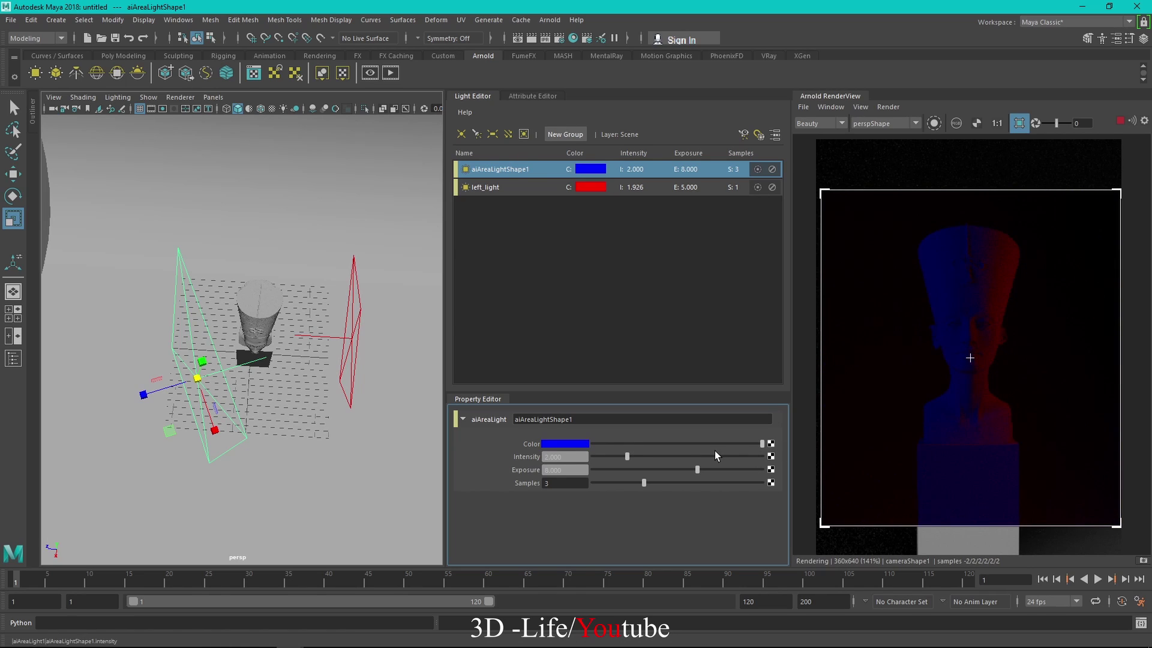
{"action": "left_click", "coordinate": [554, 444]}
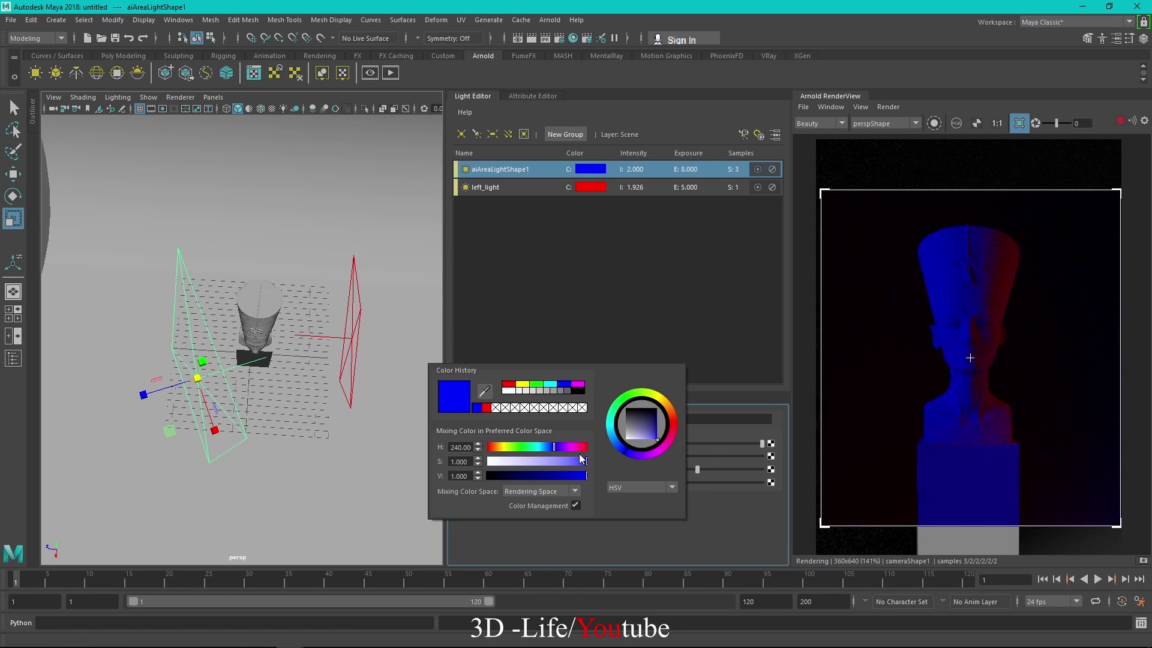
{"action": "left_click_drag", "start_coordinate": [585, 463], "coordinate": [580, 466]}
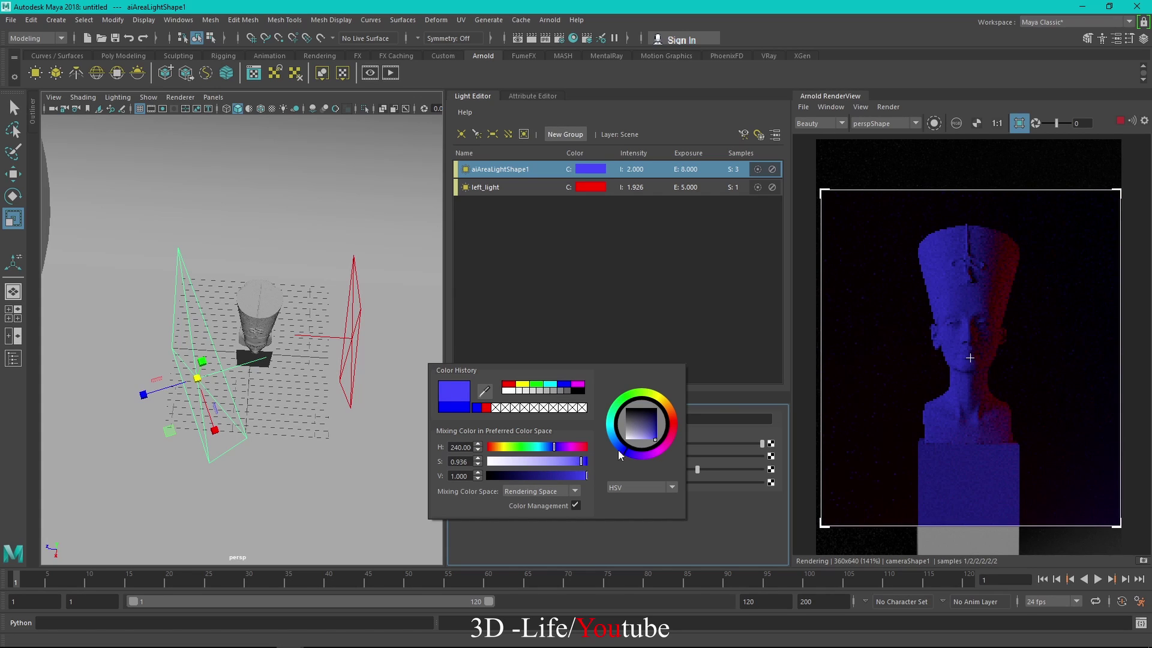
Turn off the render crop region so the full frame with bust, pedestal and floor renders
{"action": "scroll", "coordinate": [1076, 337], "scroll_direction": "down", "scroll_amount": 2}
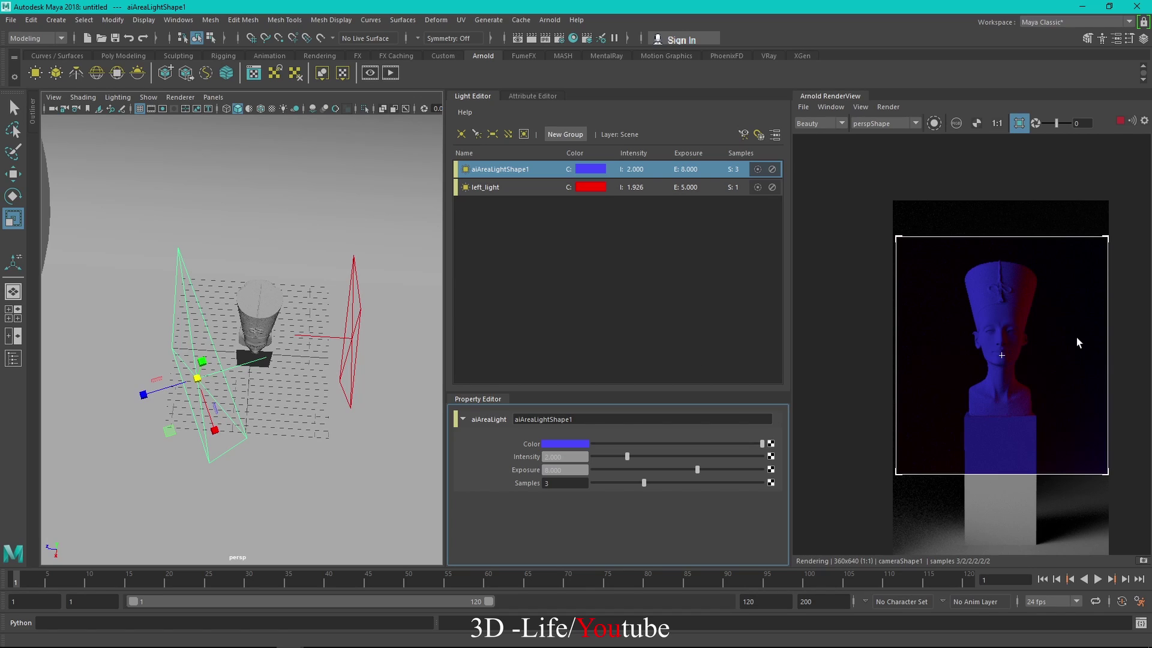
{"action": "scroll", "coordinate": [996, 267], "scroll_direction": "down", "scroll_amount": 2}
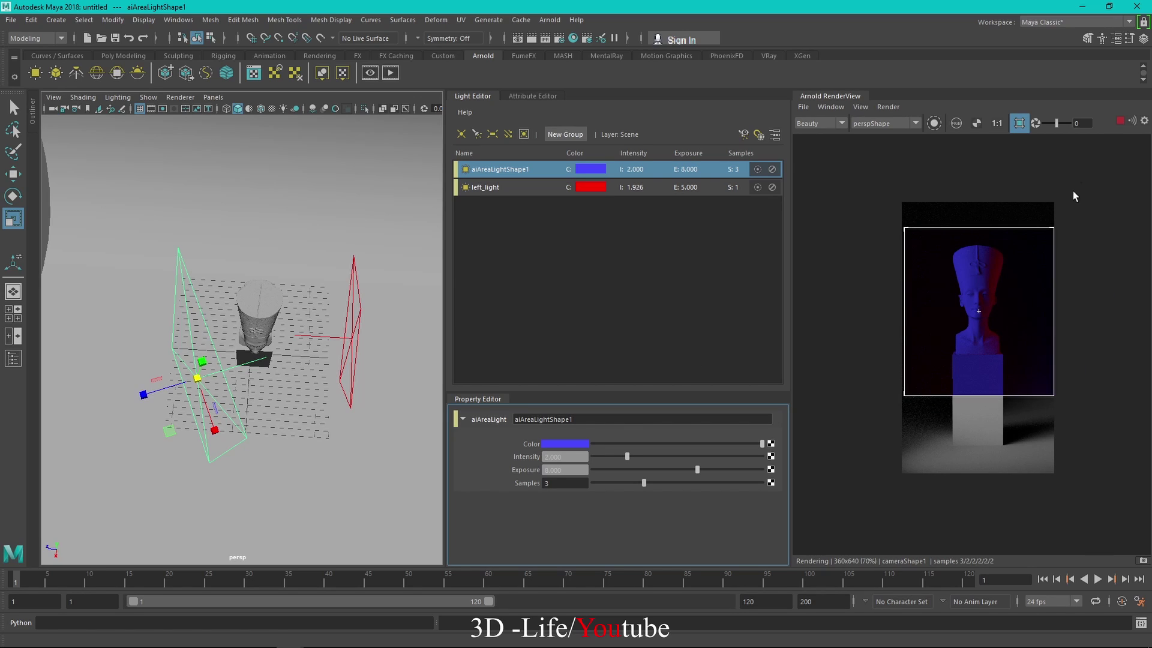
{"action": "left_click", "coordinate": [1027, 123]}
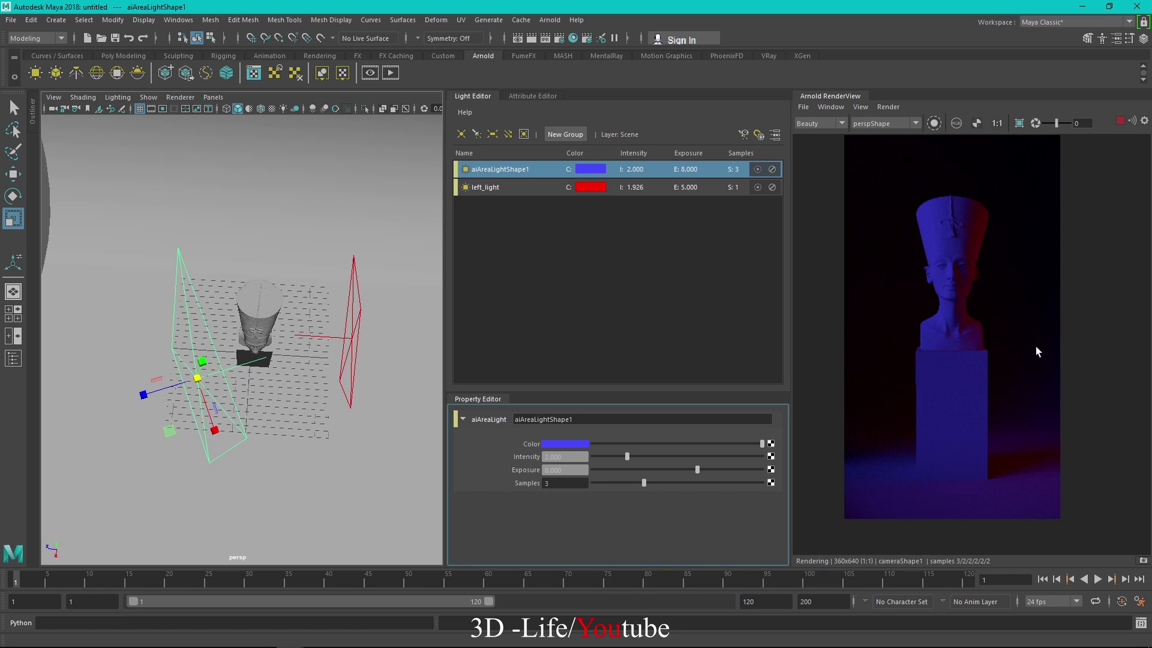
Inspect the bust in the render preview with a display exposure of 2.5, and reset that exposure to 0
{"action": "scroll", "coordinate": [1065, 387], "scroll_direction": "up", "scroll_amount": 2}
{"action": "mouse_move", "coordinate": [1065, 383]}
{"action": "middle_mouse_down"}
{"action": "mouse_move", "coordinate": [1060, 362]}
{"action": "mouse_move", "coordinate": [1070, 375]}
{"action": "middle_mouse_up"}
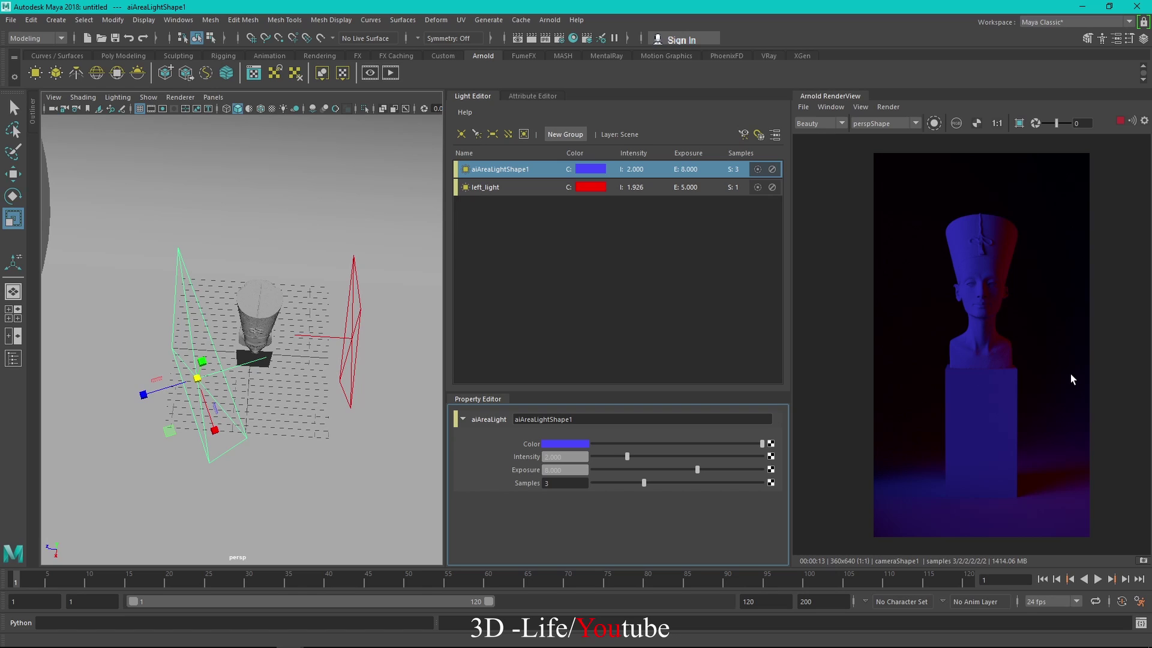
{"action": "left_click_drag", "start_coordinate": [1055, 126], "coordinate": [1061, 131]}
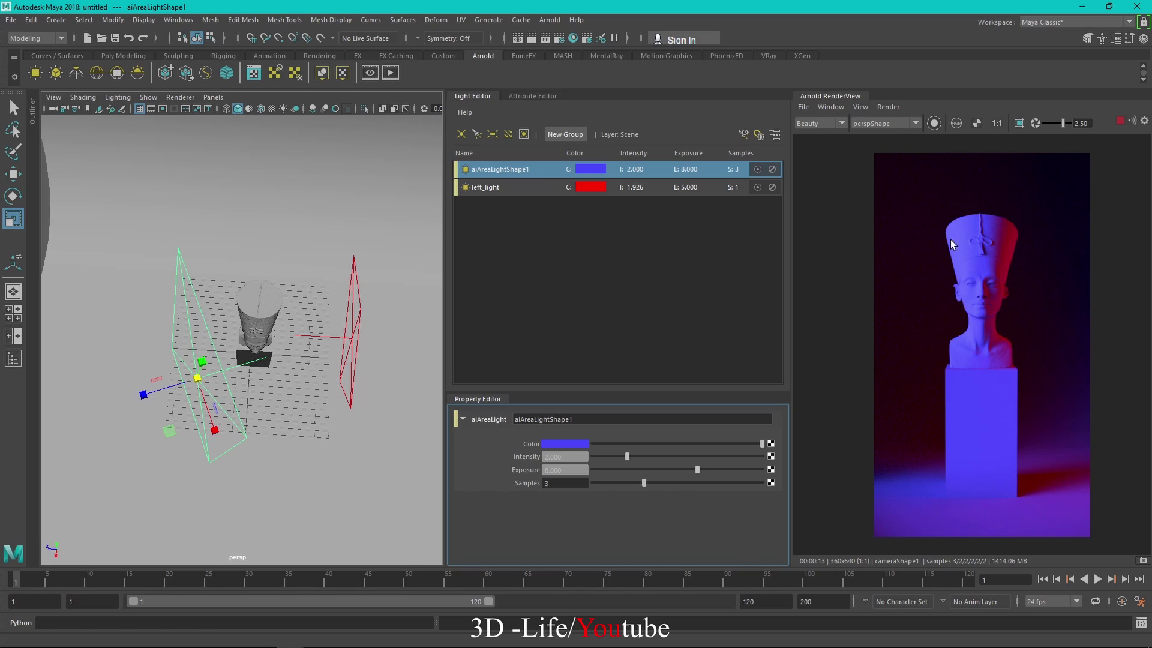
{"action": "left_click", "coordinate": [1033, 121]}
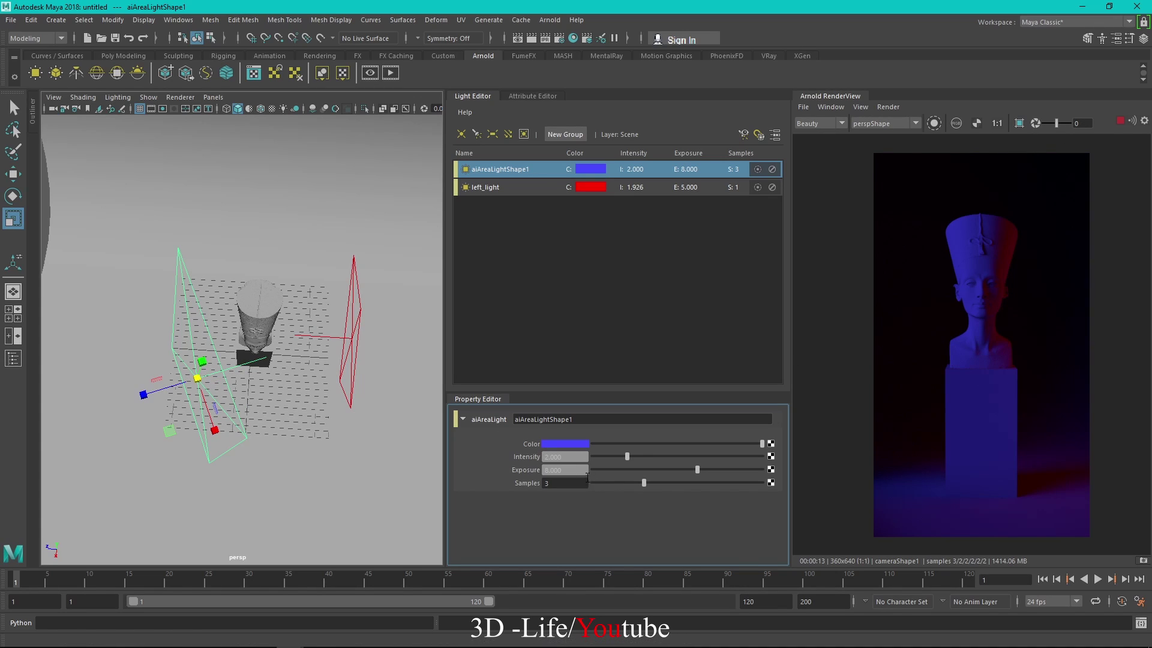
Raise the first area light's exposure to 10.882 and set left_light's exposure to 7
{"action": "left_click", "coordinate": [718, 469]}
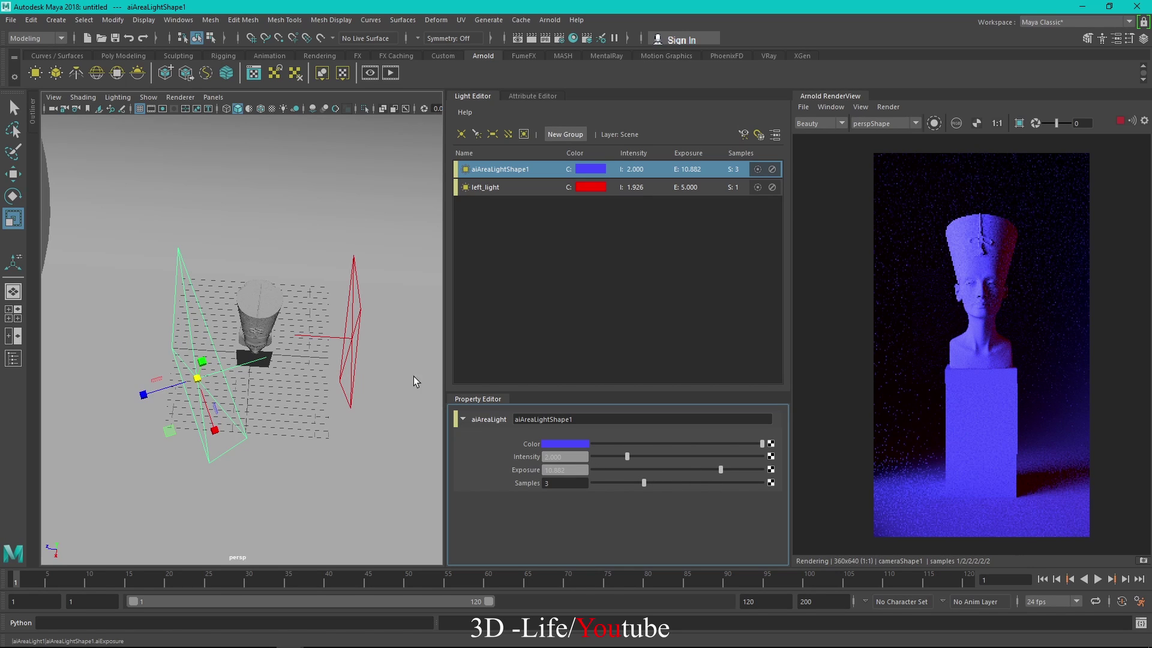
{"action": "left_click", "coordinate": [626, 187]}
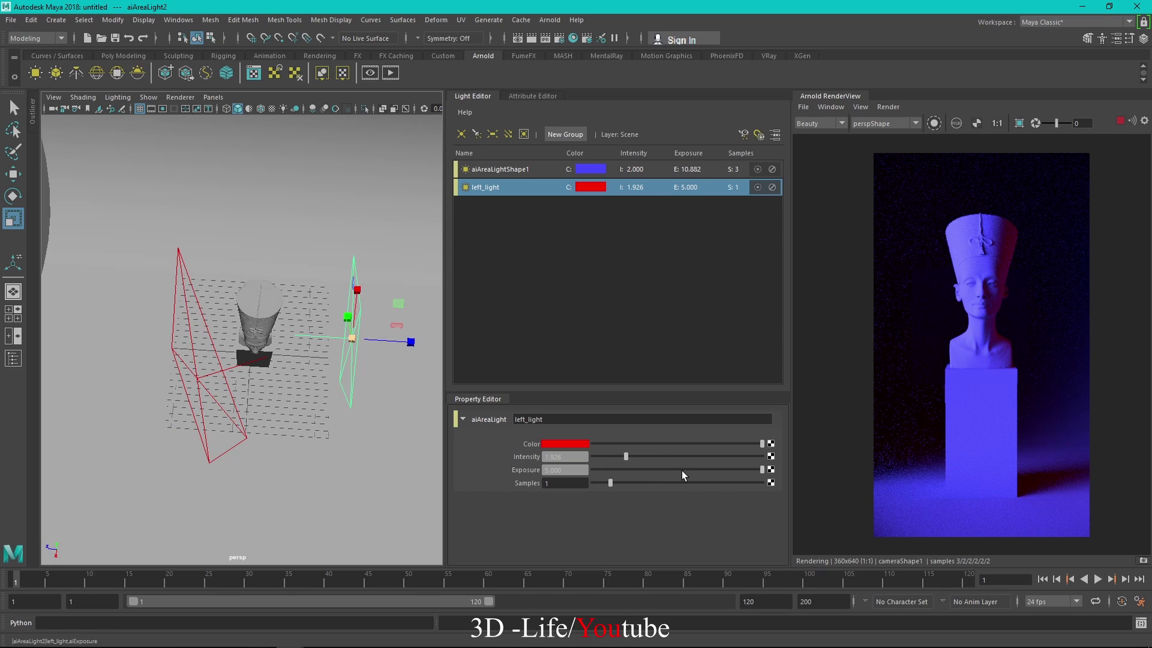
{"action": "left_click", "coordinate": [568, 470]}
{"action": "type", "text": "7"}
{"action": "key", "text": "Tab"}
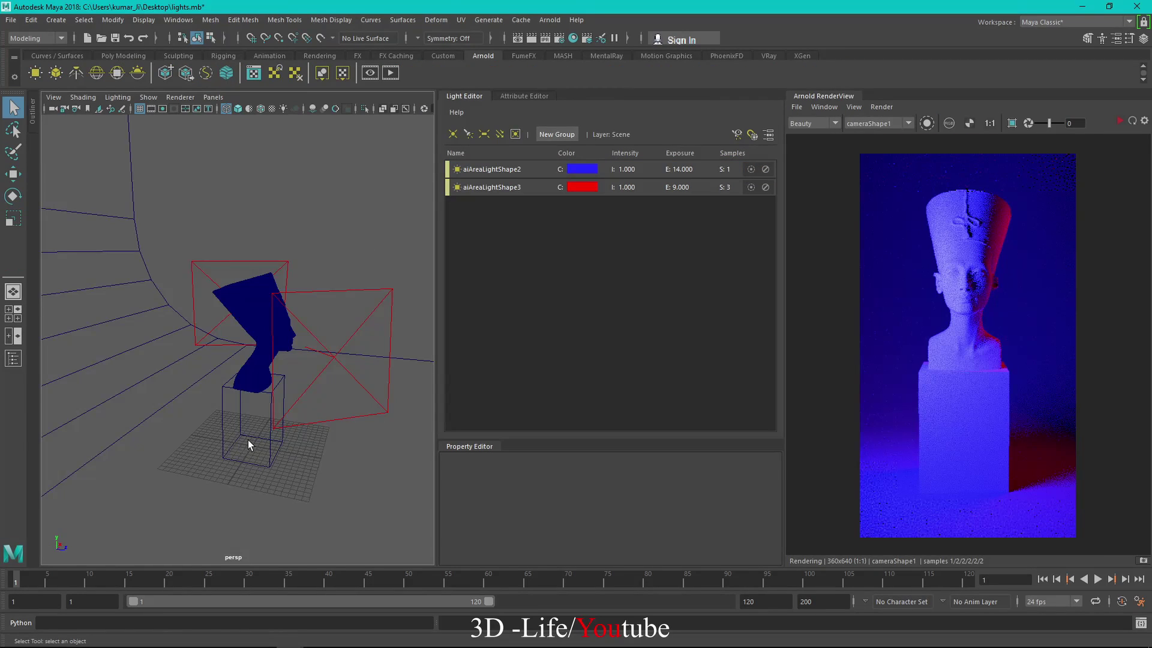
Create a polygon torus around the pedestal's base and scale it up uniformly to about 19.6
{"action": "left_click_drag", "start_coordinate": [247, 440], "coordinate": [463, 297], "text": "alt"}
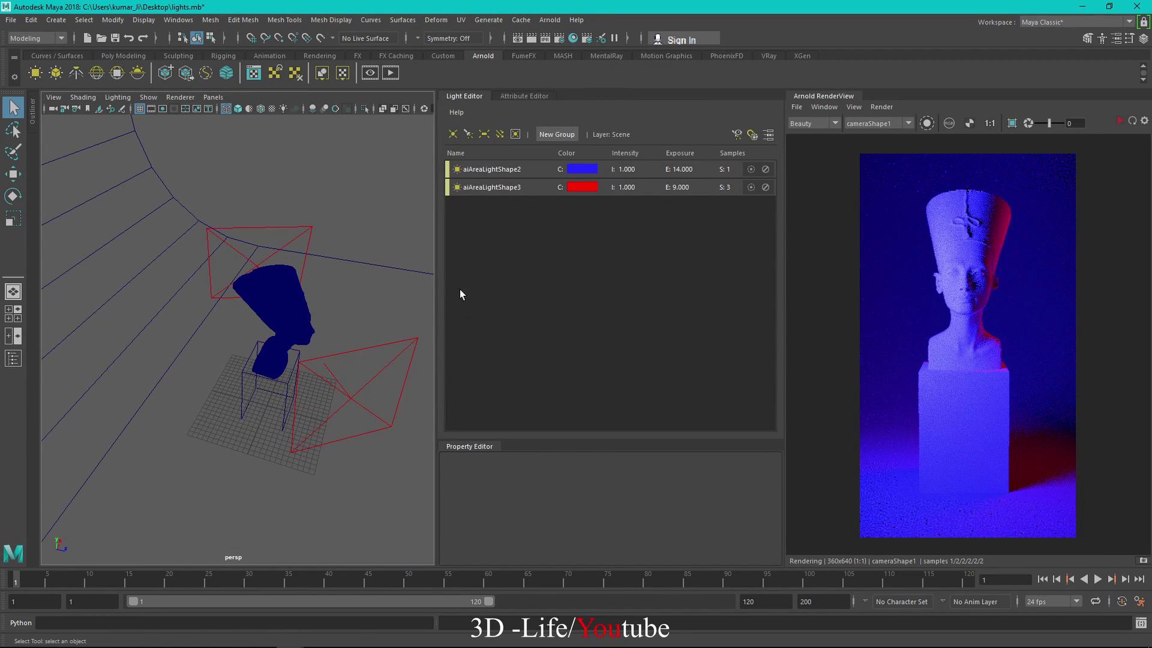
{"action": "left_click_drag", "start_coordinate": [508, 440], "coordinate": [509, 412]}
{"action": "left_click_drag", "start_coordinate": [232, 344], "coordinate": [269, 330], "text": "alt"}
{"action": "left_click", "coordinate": [106, 56]}
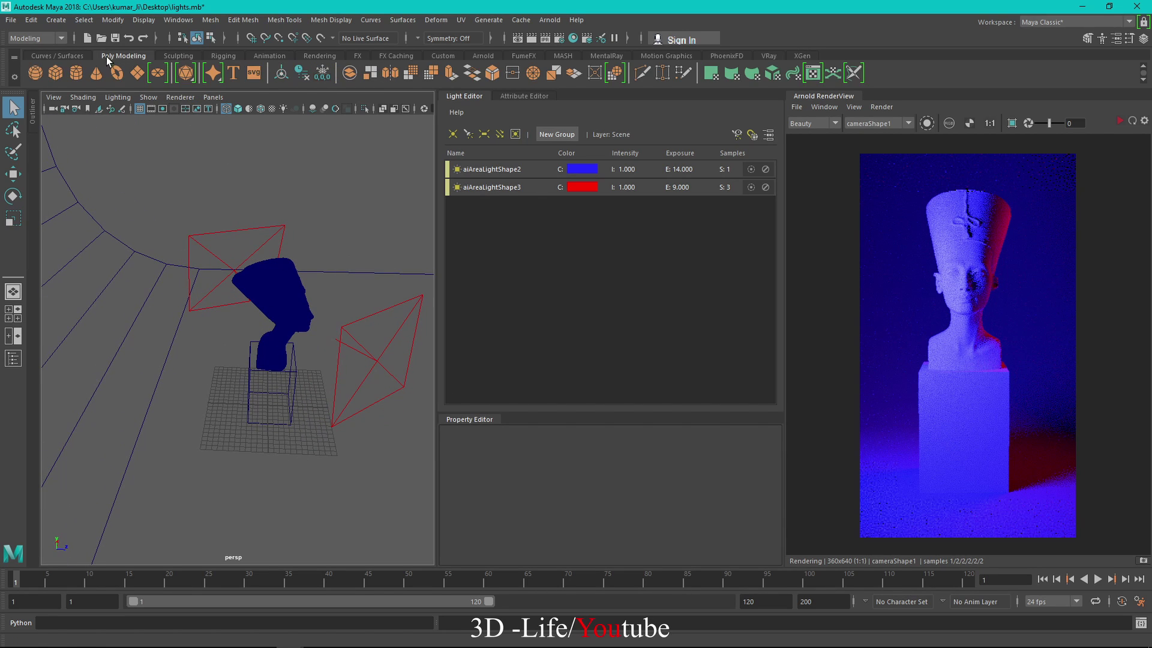
{"action": "left_click", "coordinate": [121, 77]}
{"action": "key", "text": "e"}
{"action": "key", "text": "r"}
{"action": "left_click_drag", "start_coordinate": [272, 411], "coordinate": [457, 350]}
Thin the torus into a ring by setting its section radius to 0.04
{"action": "left_click", "coordinate": [525, 98]}
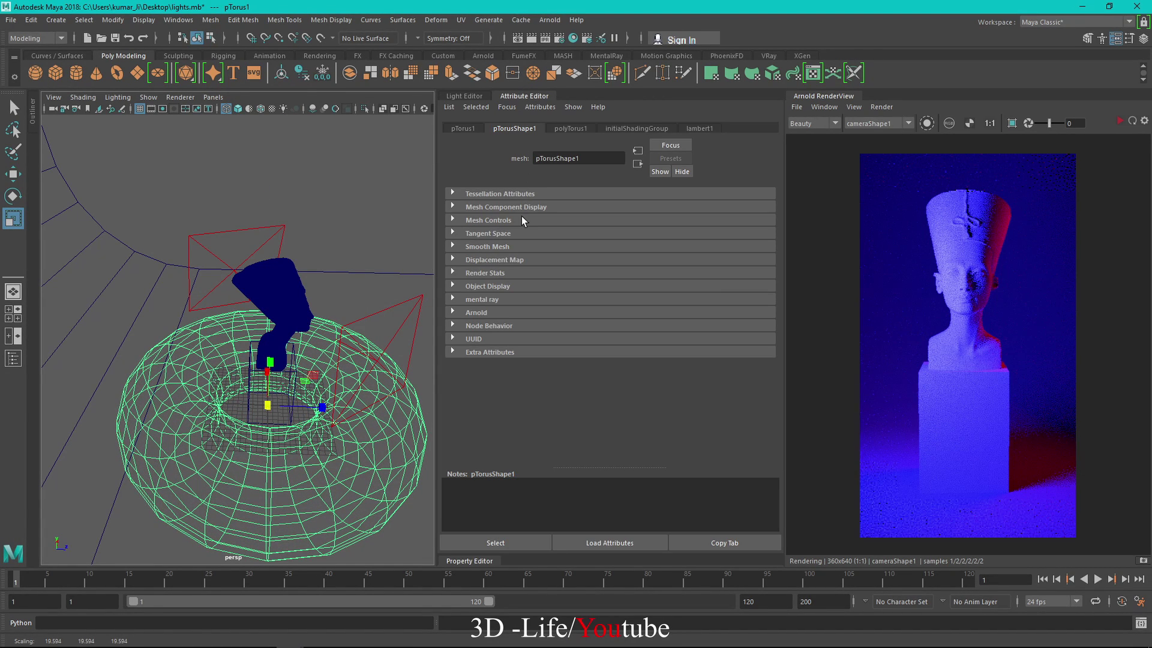
{"action": "left_click", "coordinate": [466, 129]}
{"action": "left_click", "coordinate": [568, 129]}
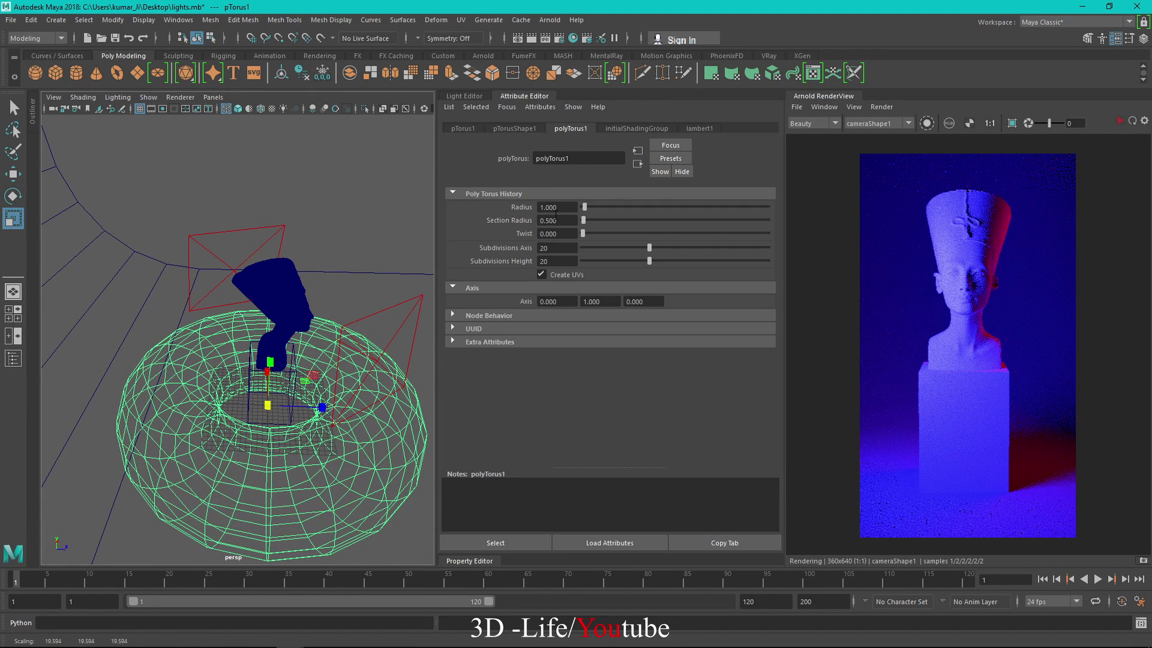
{"action": "left_click", "coordinate": [570, 220]}
{"action": "type", "text": "0.01"}
{"action": "key", "text": "Return"}
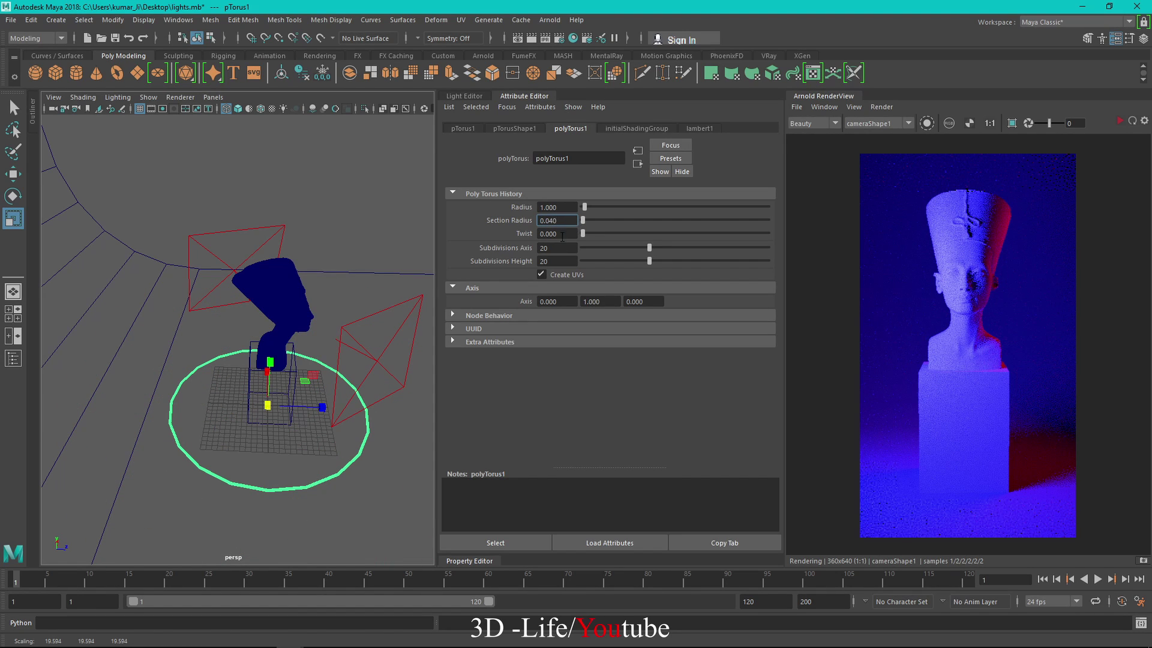
Scale the ring down uniformly to about 10.6 and raise its axis and height subdivisions to 50
{"action": "left_click", "coordinate": [561, 238]}
{"action": "left_click_drag", "start_coordinate": [268, 407], "coordinate": [219, 427]}
{"action": "left_click_drag", "start_coordinate": [650, 249], "coordinate": [769, 250]}
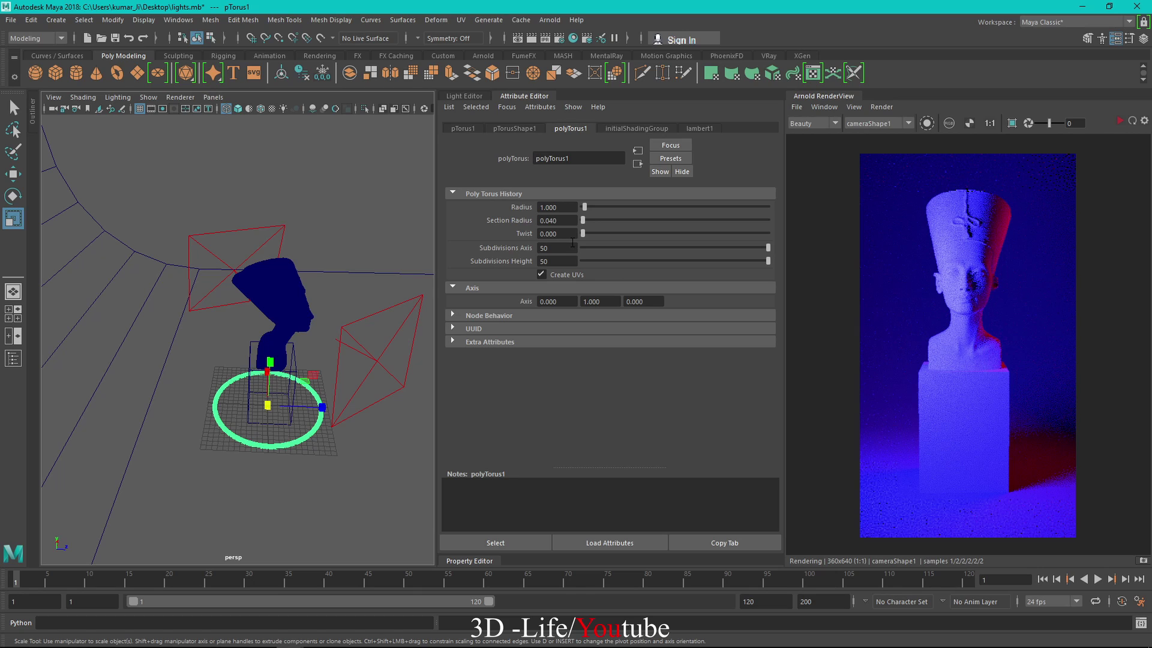
Move the ring up to head height at about 26.24 in Y and rotate it 90 degrees about X
{"action": "key", "text": "w"}
{"action": "left_click_drag", "start_coordinate": [275, 354], "coordinate": [298, 235]}
{"action": "left_click", "coordinate": [471, 131]}
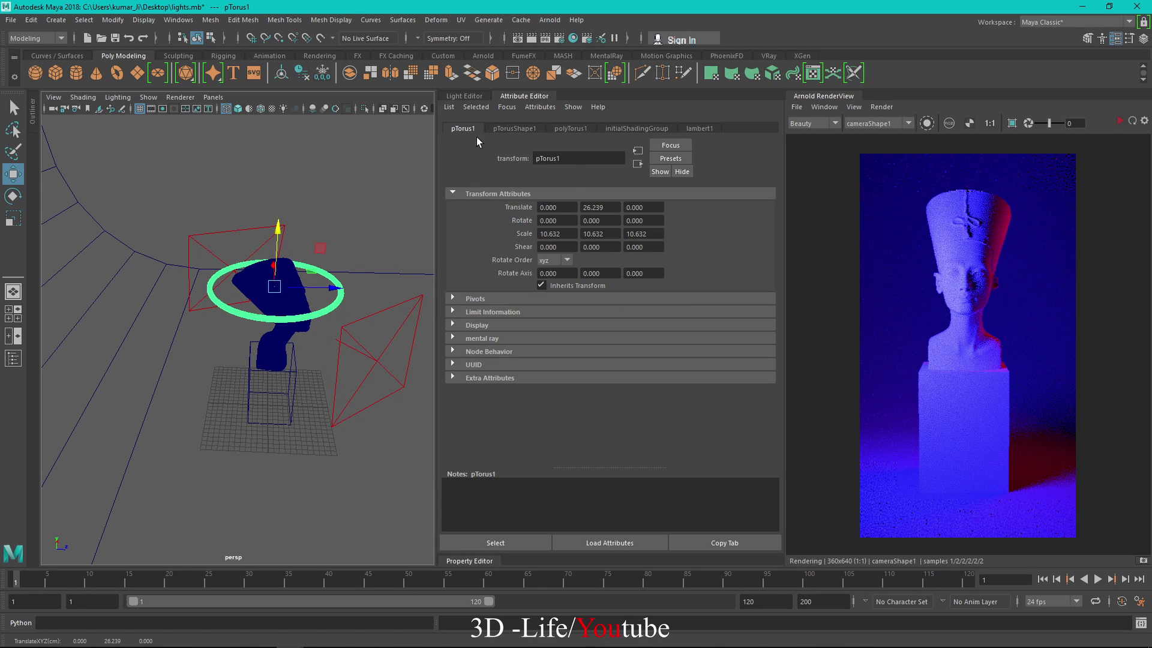
{"action": "left_click", "coordinate": [552, 221]}
{"action": "type", "text": "90"}
{"action": "left_click", "coordinate": [589, 220]}
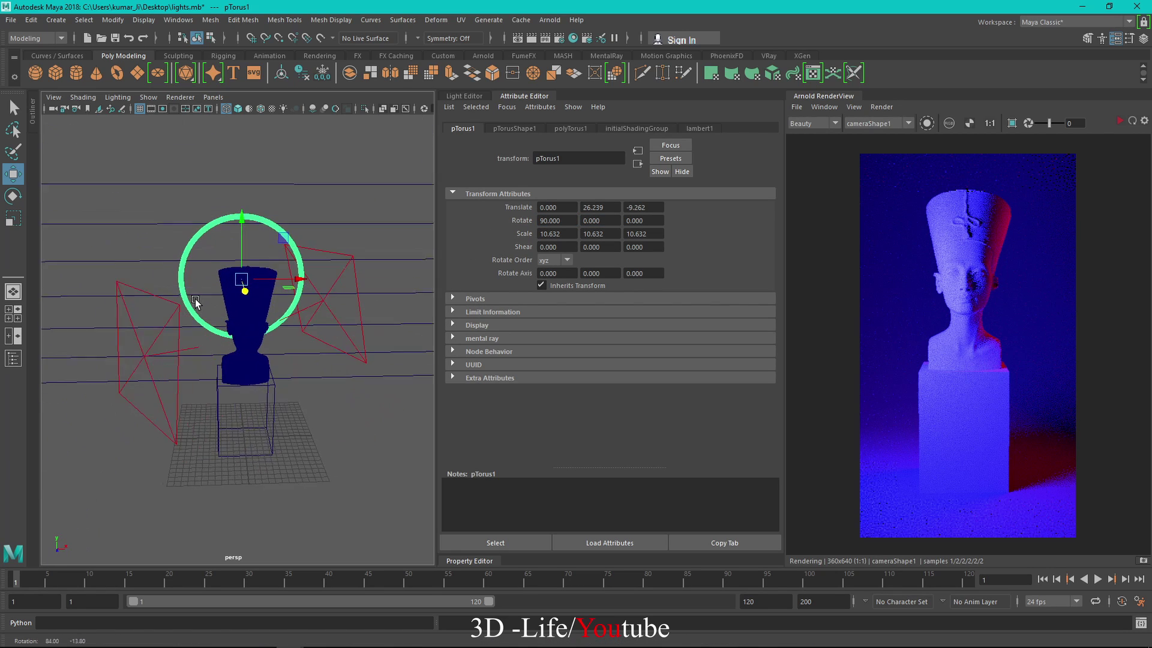
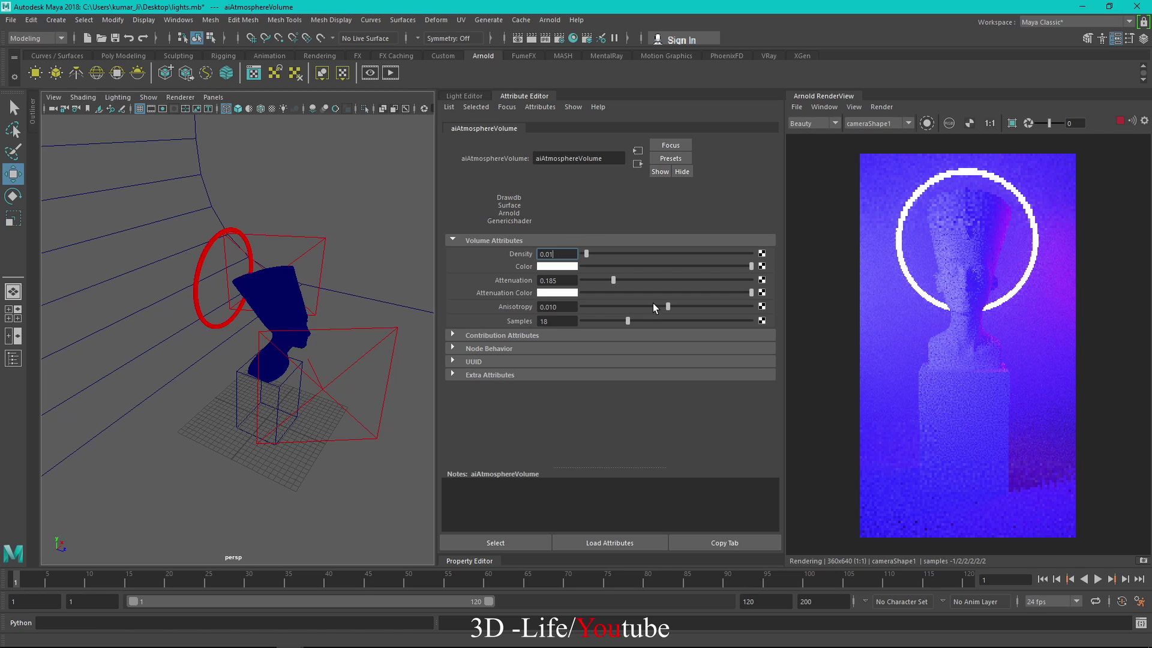
Set the atmosphere volume's attenuation to 0.108, anisotropy to -0.01 and samples to 3
{"action": "left_click", "coordinate": [574, 280]}
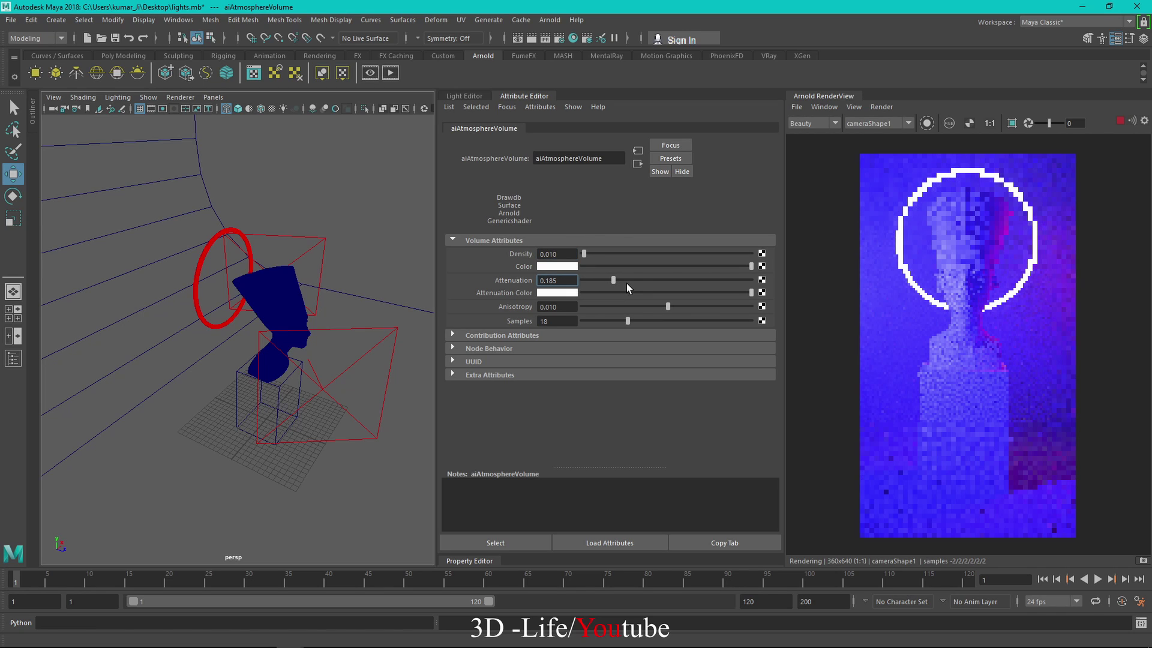
{"action": "left_click_drag", "start_coordinate": [626, 285], "coordinate": [600, 281]}
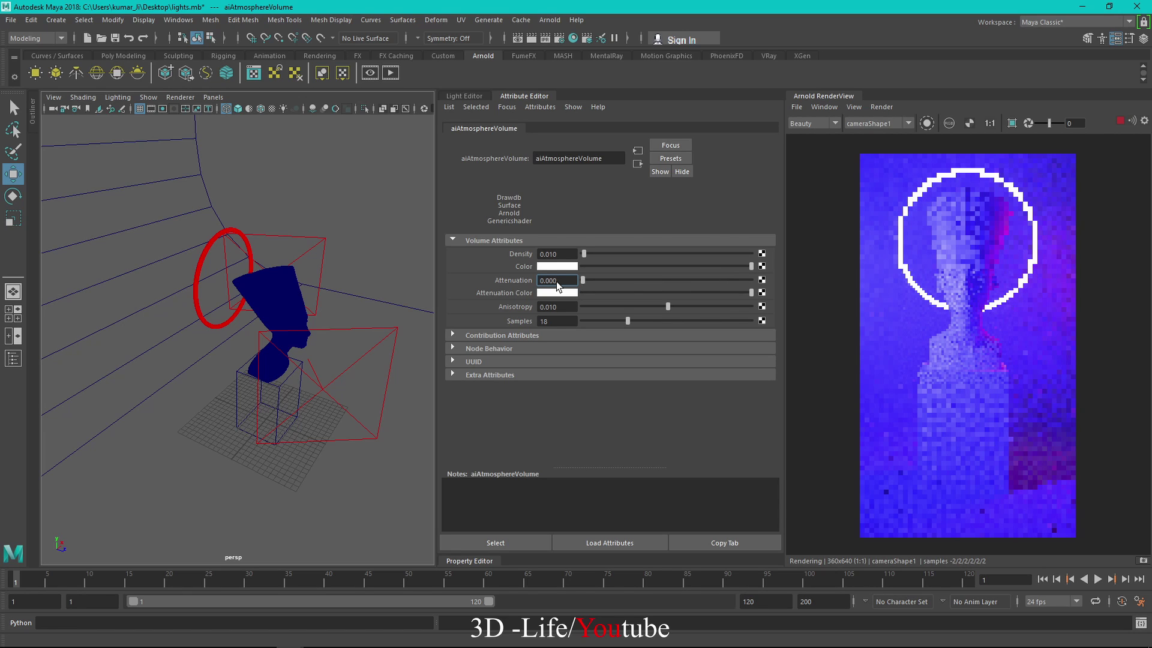
{"action": "left_click_drag", "start_coordinate": [727, 306], "coordinate": [595, 324]}
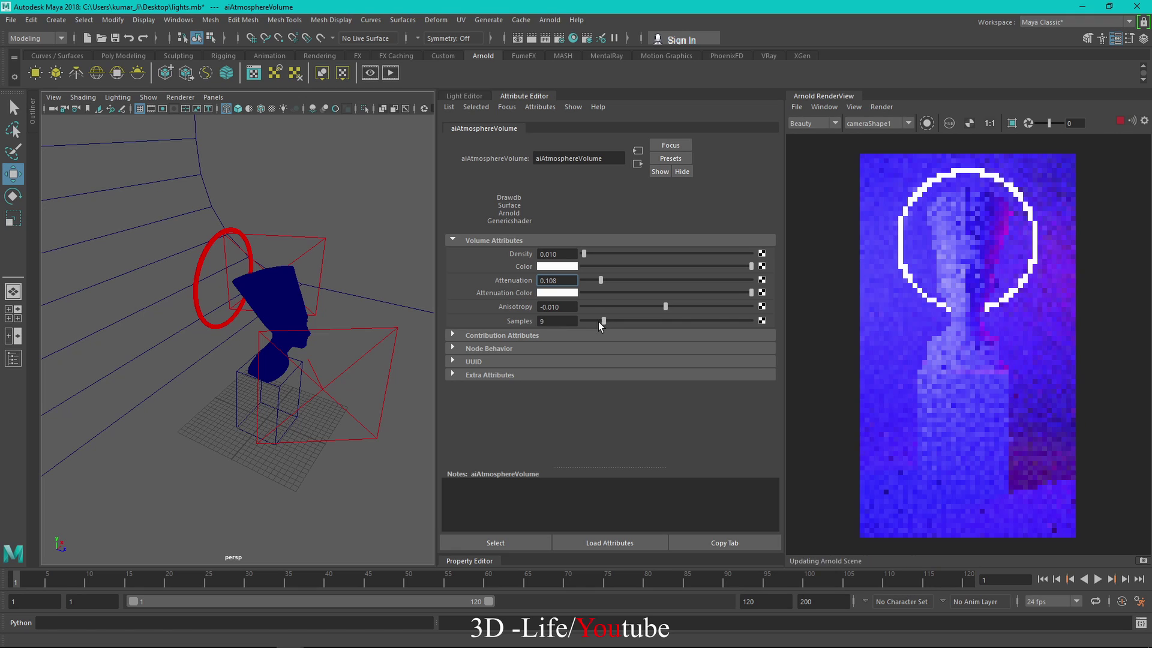
{"action": "double_click", "coordinate": [557, 321]}
{"action": "type", "text": "3"}
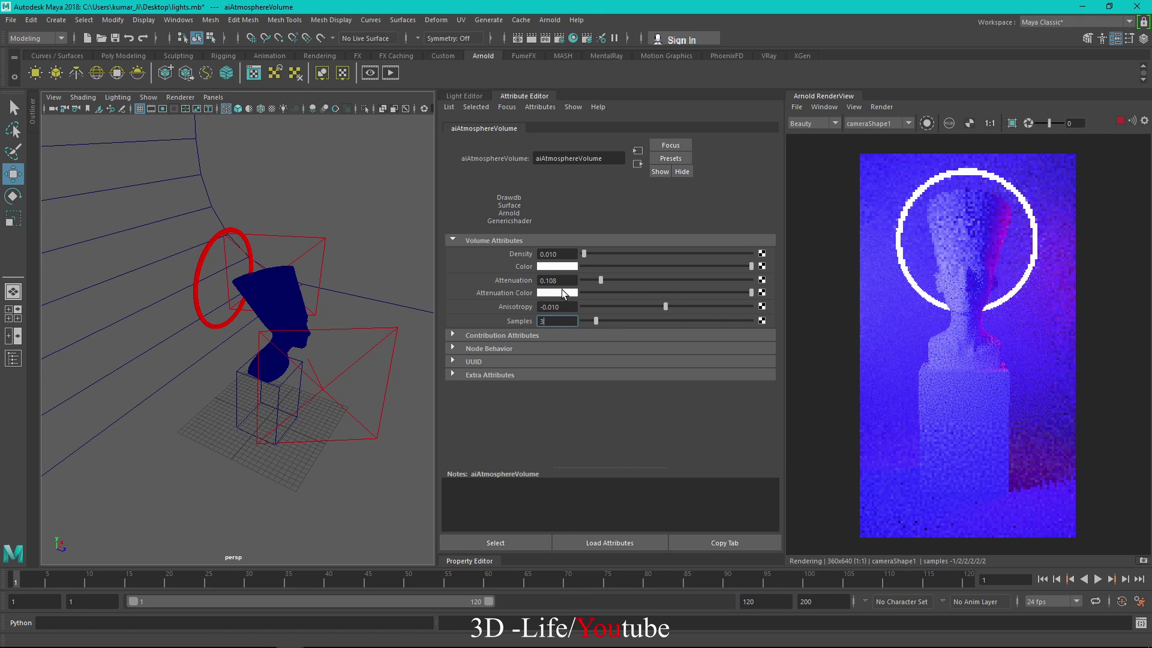
{"action": "left_click", "coordinate": [564, 293]}
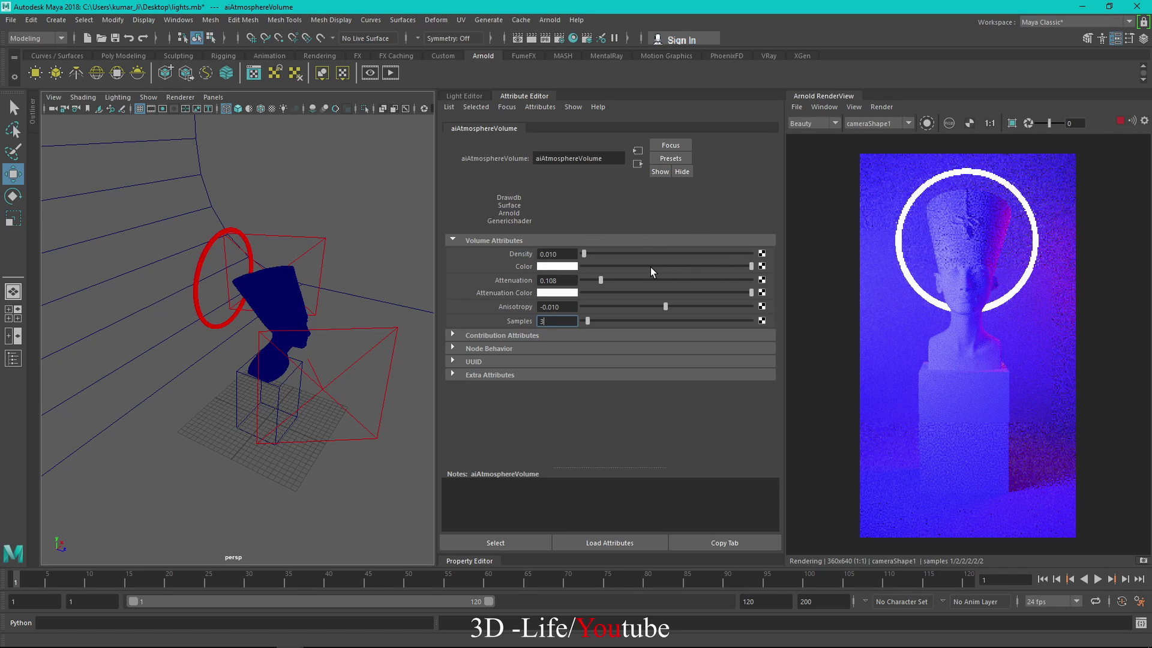
{"action": "left_click_drag", "start_coordinate": [648, 263], "coordinate": [833, 272]}
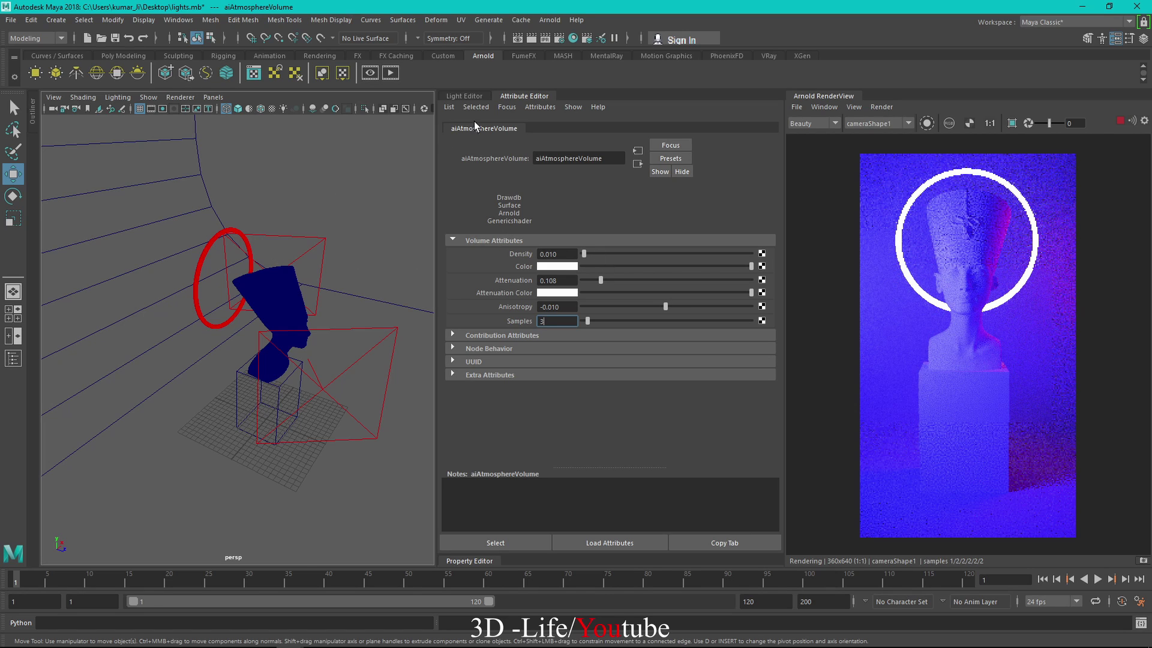
Open the torus mesh light's attributes and raise its intensity to about 5.9
{"action": "left_click", "coordinate": [464, 96]}
{"action": "left_click", "coordinate": [543, 205]}
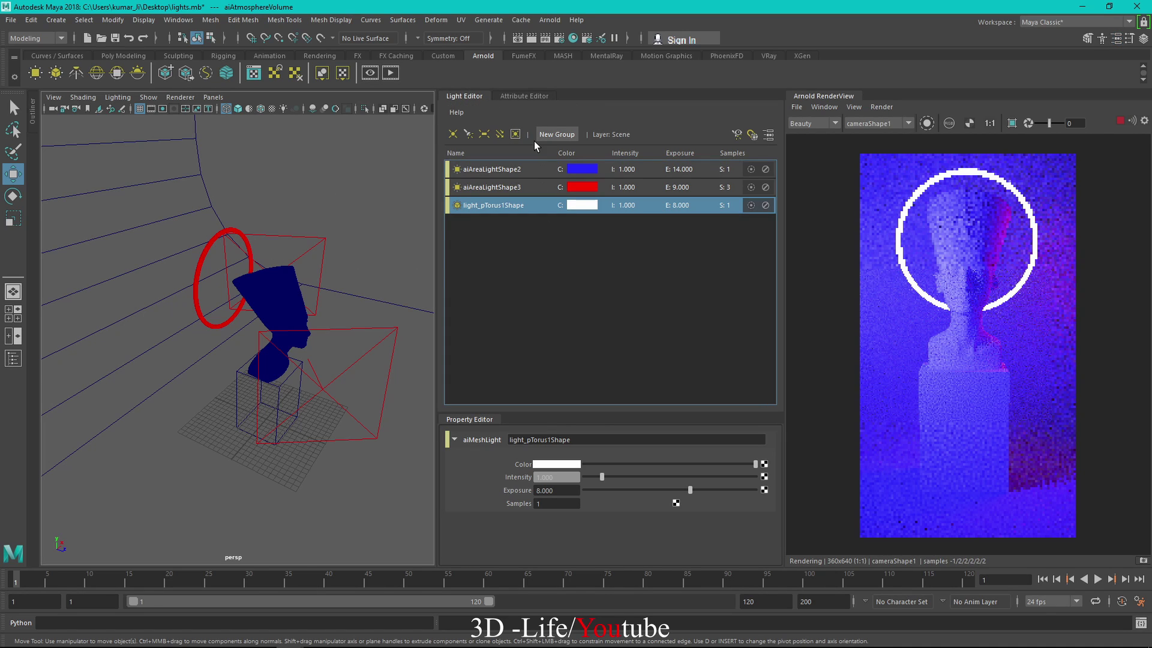
{"action": "left_click", "coordinate": [523, 96]}
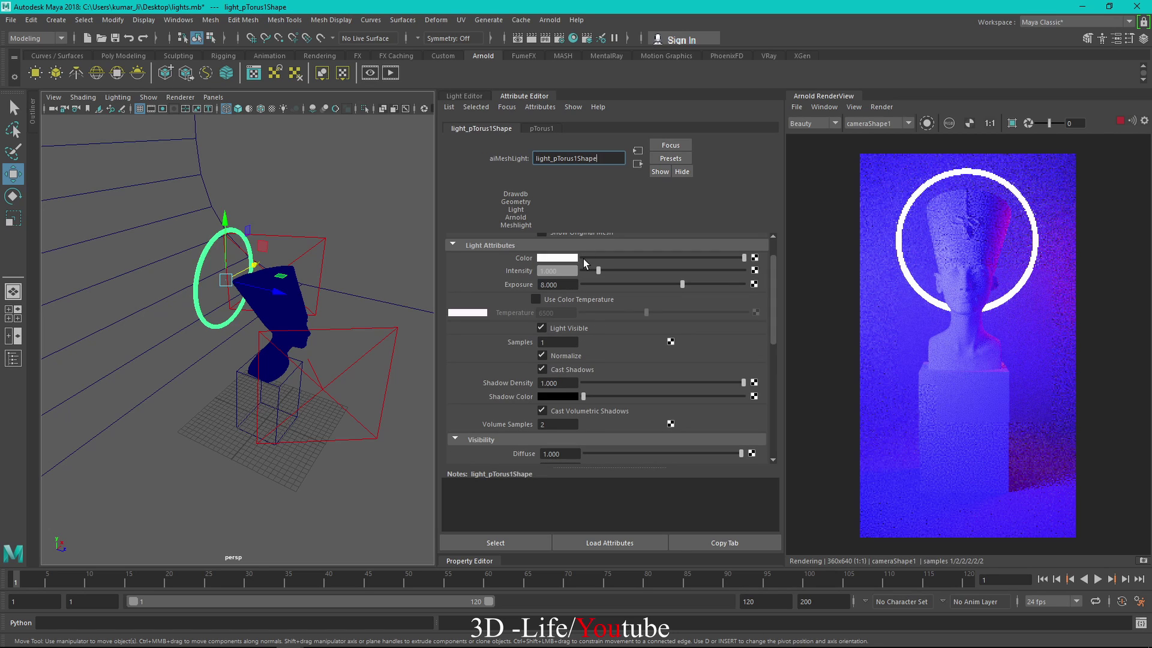
{"action": "scroll", "coordinate": [590, 307], "scroll_direction": "up", "scroll_amount": 1}
{"action": "left_click_drag", "start_coordinate": [625, 308], "coordinate": [677, 307]}
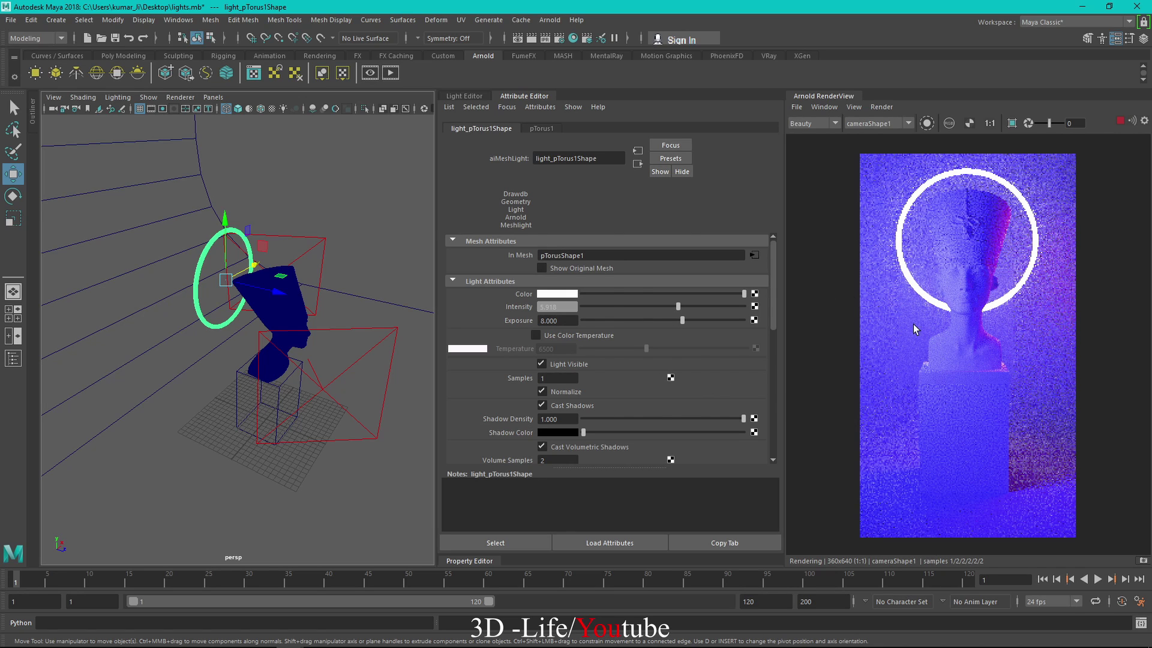
{"action": "left_click_drag", "start_coordinate": [299, 340], "coordinate": [297, 387], "text": "alt"}
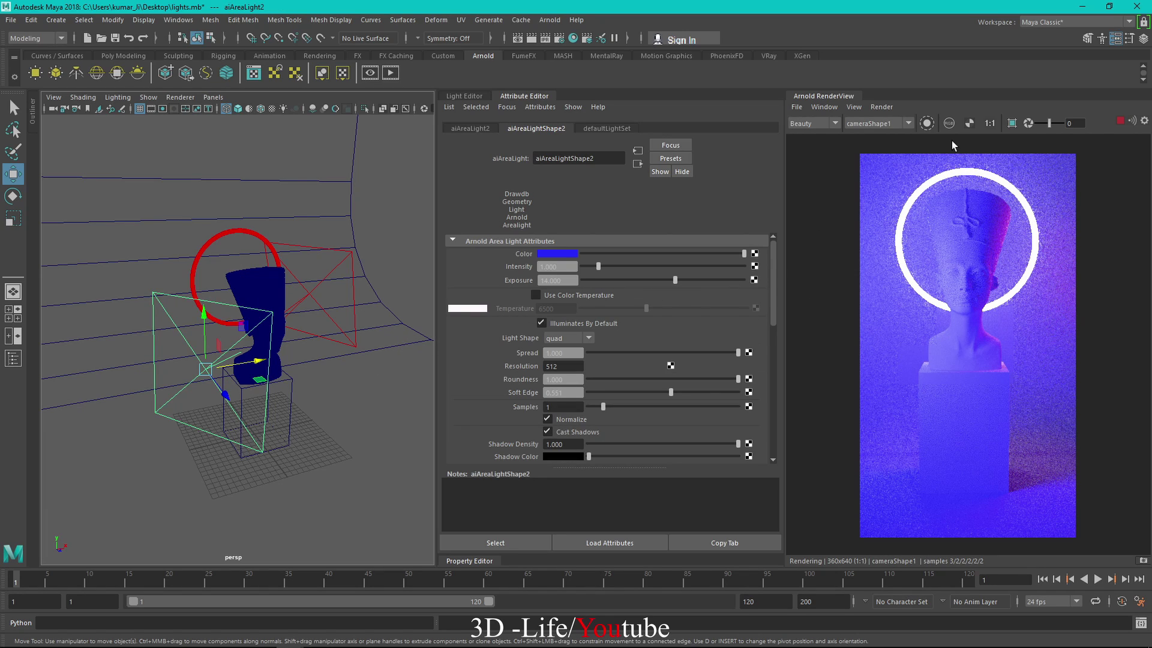
{"action": "left_click", "coordinate": [852, 108]}
{"action": "mouse_move", "coordinate": [875, 221]}
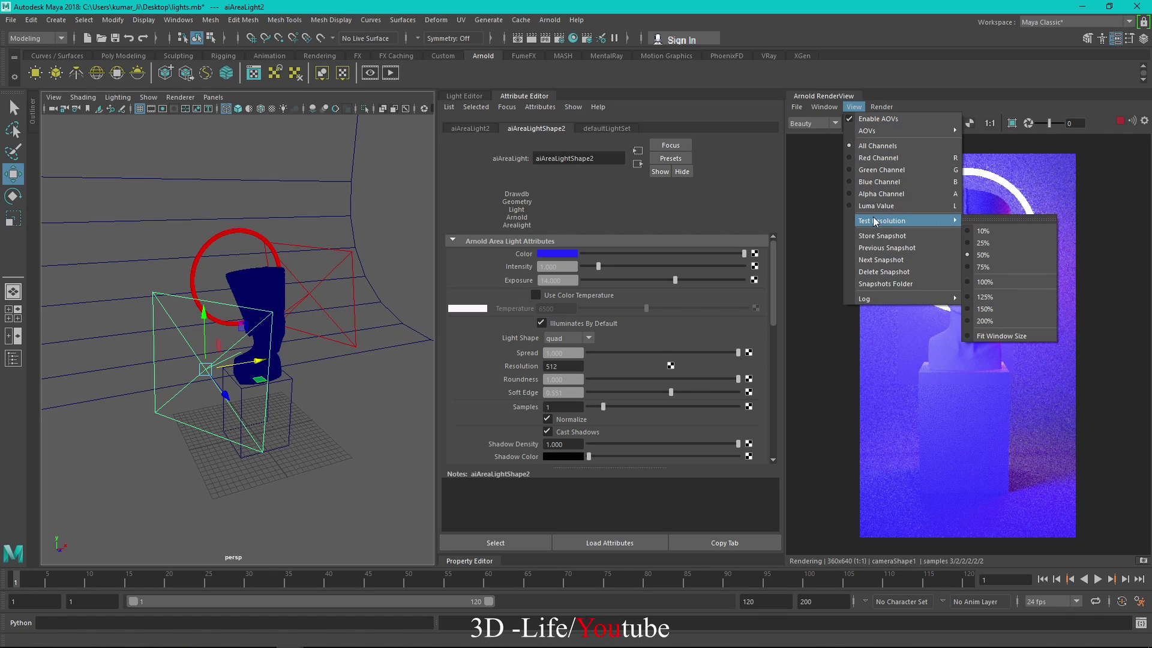
{"action": "left_click", "coordinate": [1105, 234]}
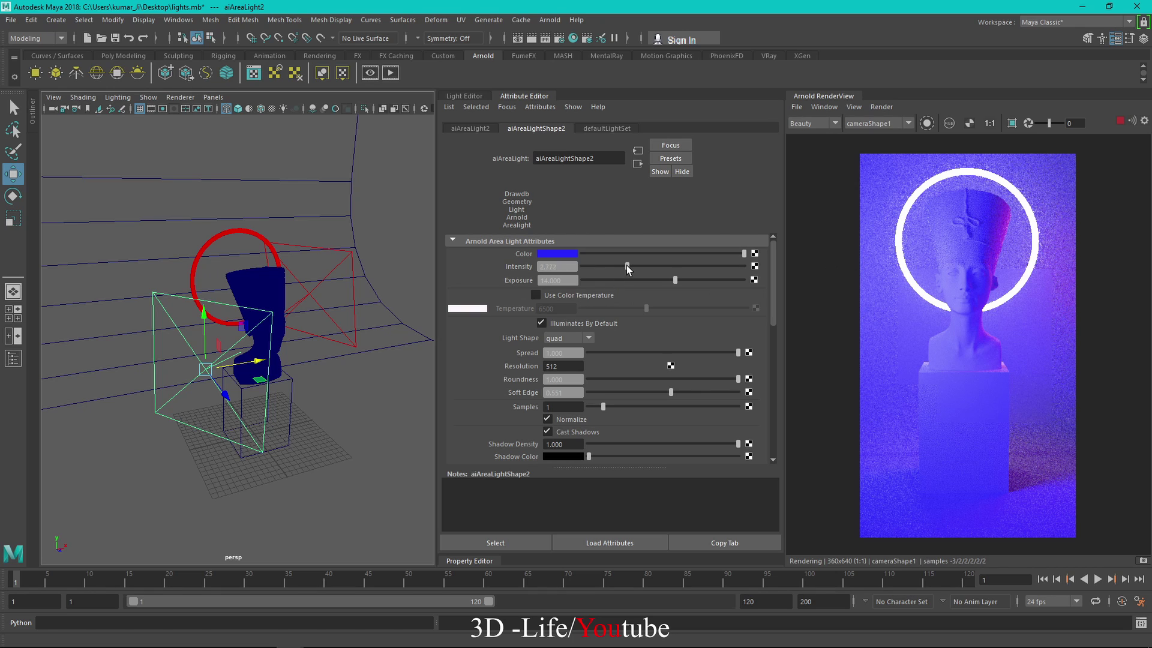
Try to brighten the blue area light with an intensity of 2.772 and with a higher exposure, undoing each change
{"action": "left_click", "coordinate": [626, 265]}
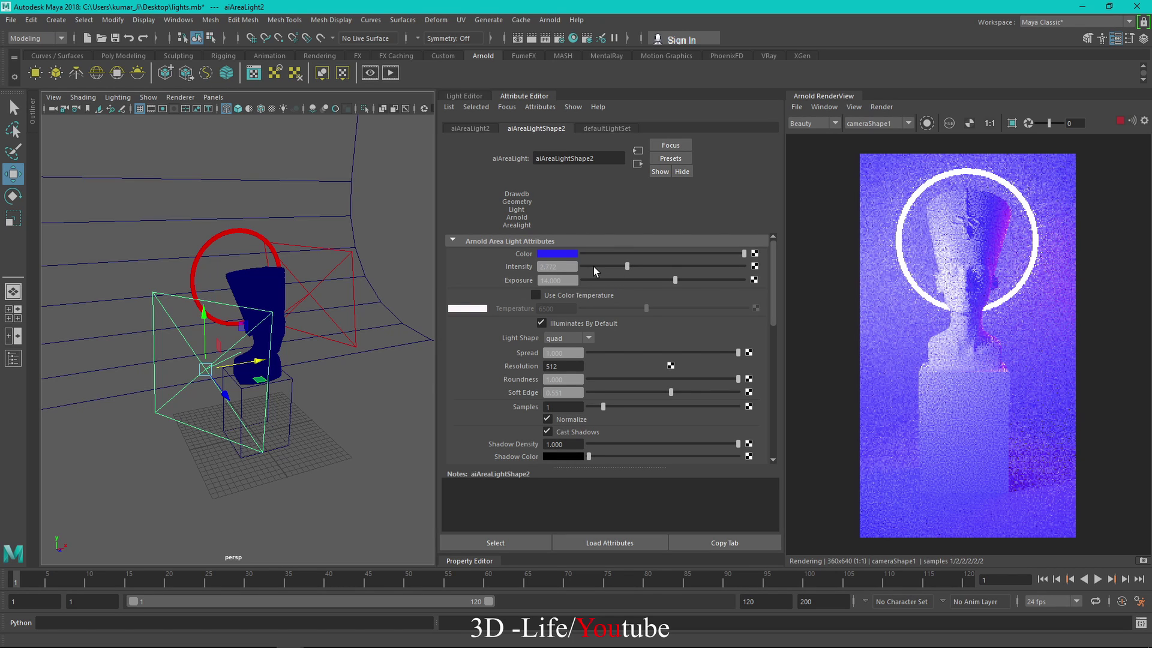
{"action": "key", "text": "ctrl+z"}
{"action": "left_click", "coordinate": [694, 280]}
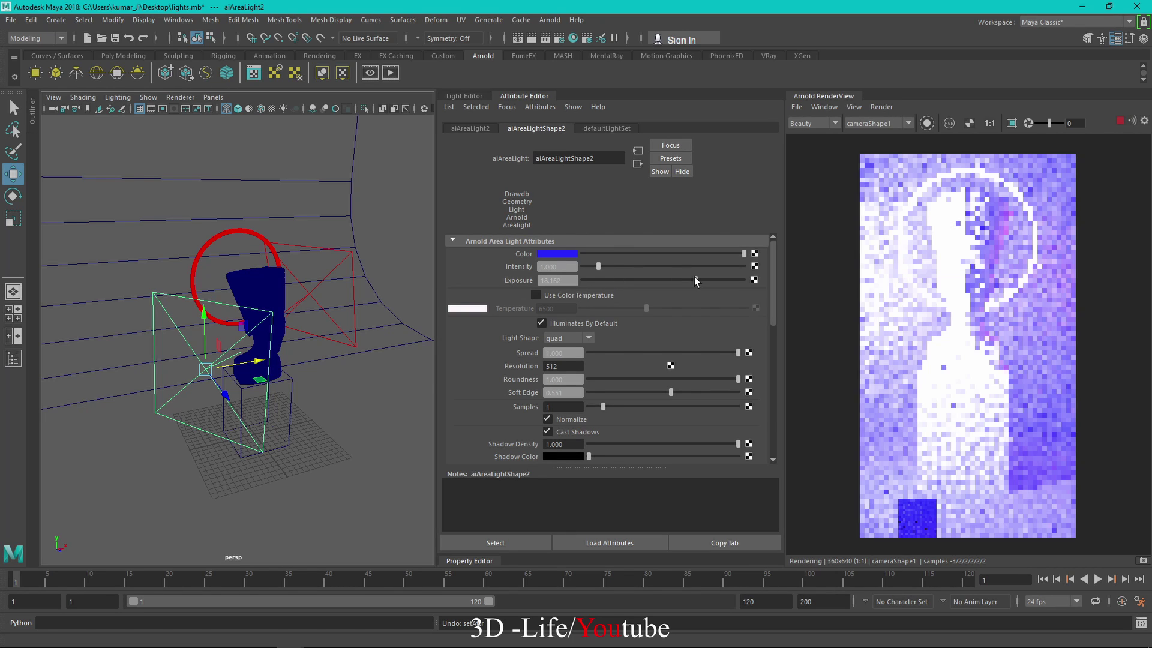
{"action": "key", "text": "ctrl+z"}
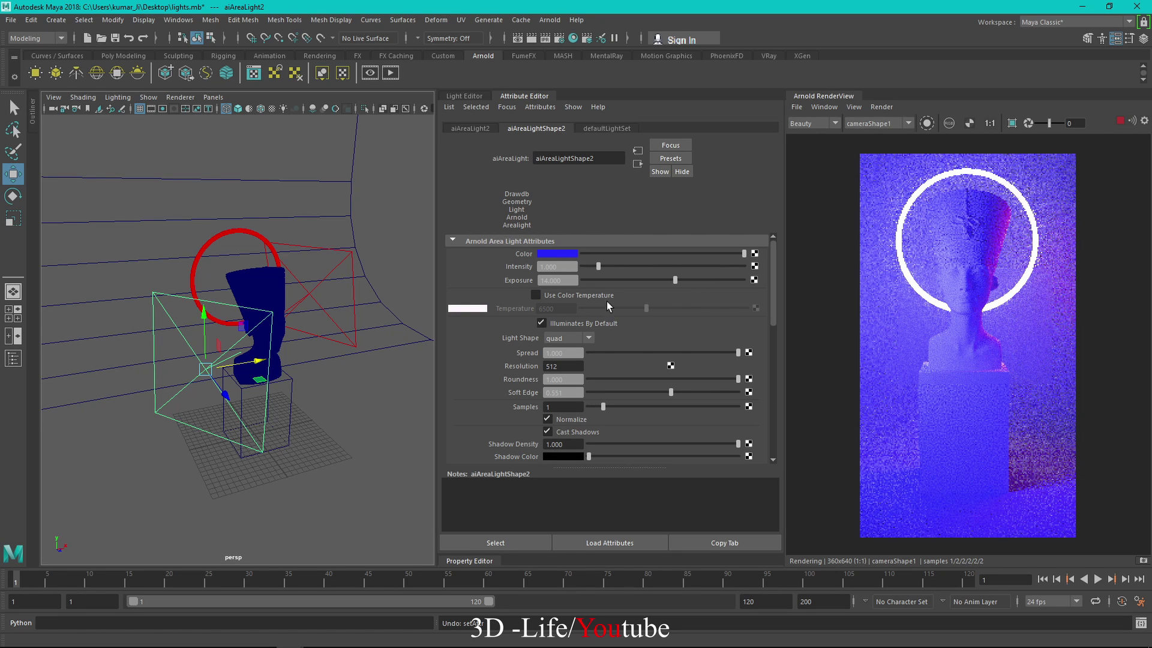
Set the blue area light's color saturation to 0.981 and raise its intensity slightly to about 1.09
{"action": "left_click", "coordinate": [660, 434]}
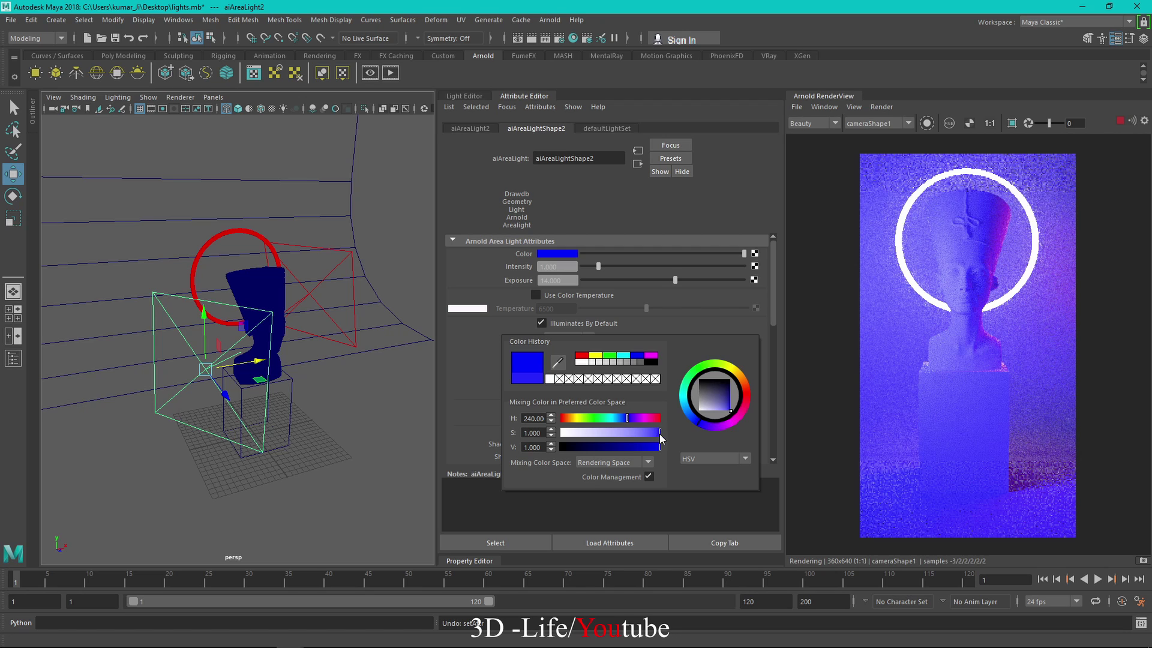
{"action": "left_click_drag", "start_coordinate": [659, 433], "coordinate": [658, 434]}
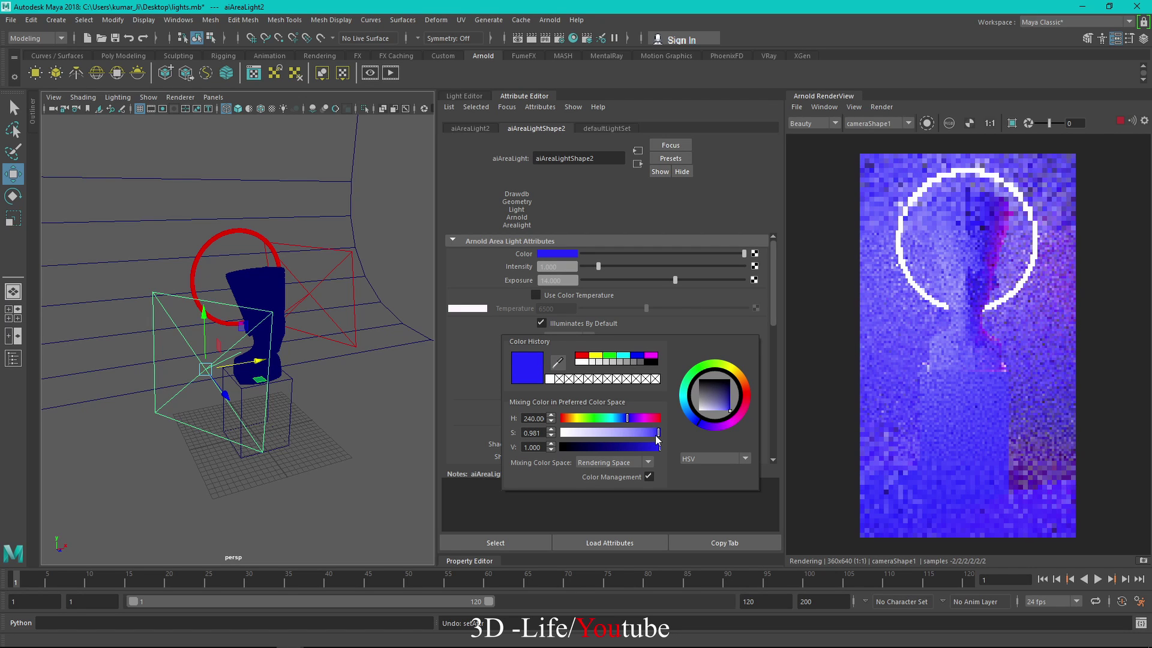
{"action": "mouse_move", "coordinate": [600, 267]}
{"action": "left_mouse_down"}
{"action": "mouse_move", "coordinate": [611, 266]}
{"action": "mouse_move", "coordinate": [599, 267]}
{"action": "left_mouse_up"}
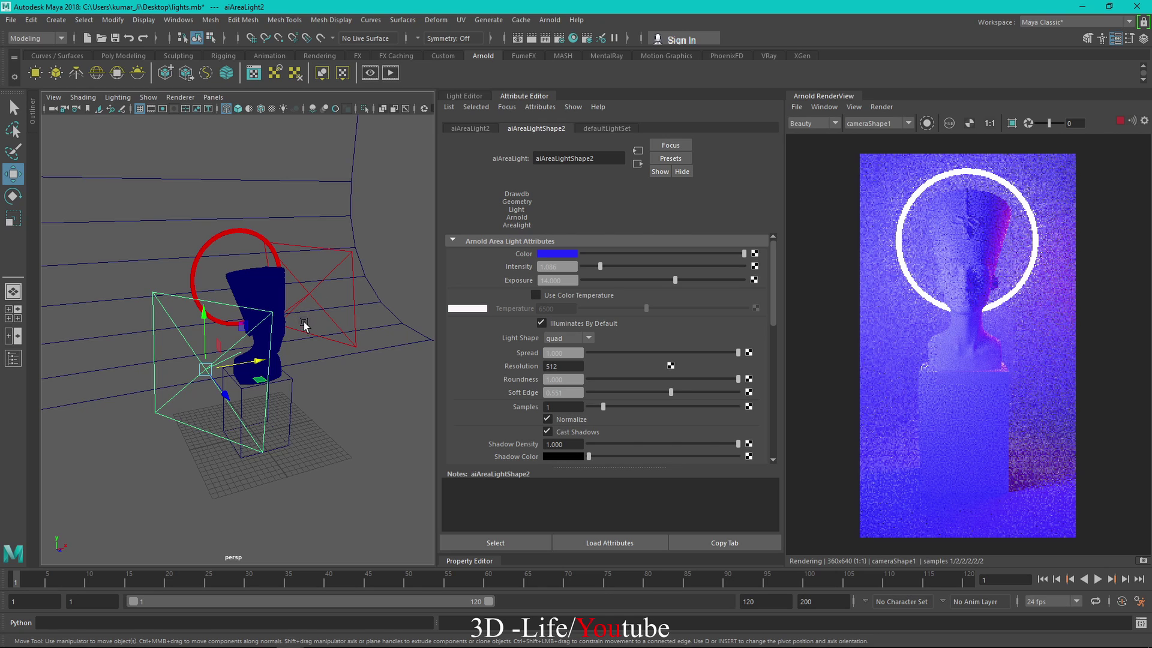
Raise the red area light's exposure to about 10.5
{"action": "scroll", "coordinate": [345, 301], "scroll_direction": "down", "scroll_amount": 3}
{"action": "left_click", "coordinate": [345, 301]}
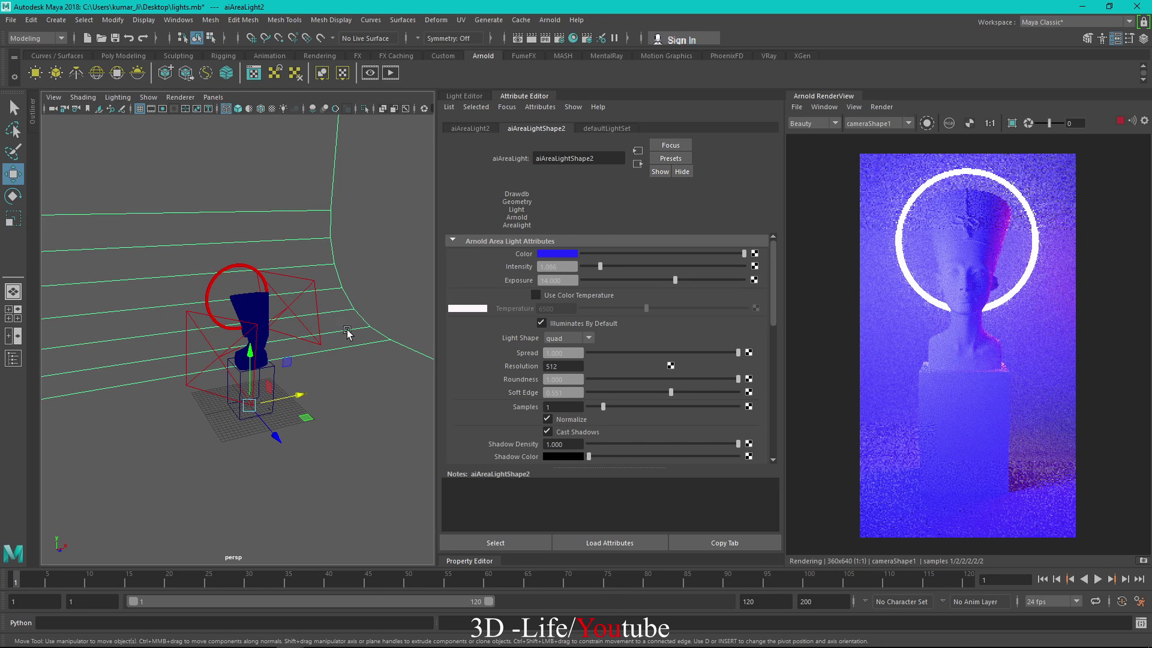
{"action": "left_click_drag", "start_coordinate": [347, 330], "coordinate": [452, 316], "text": "alt"}
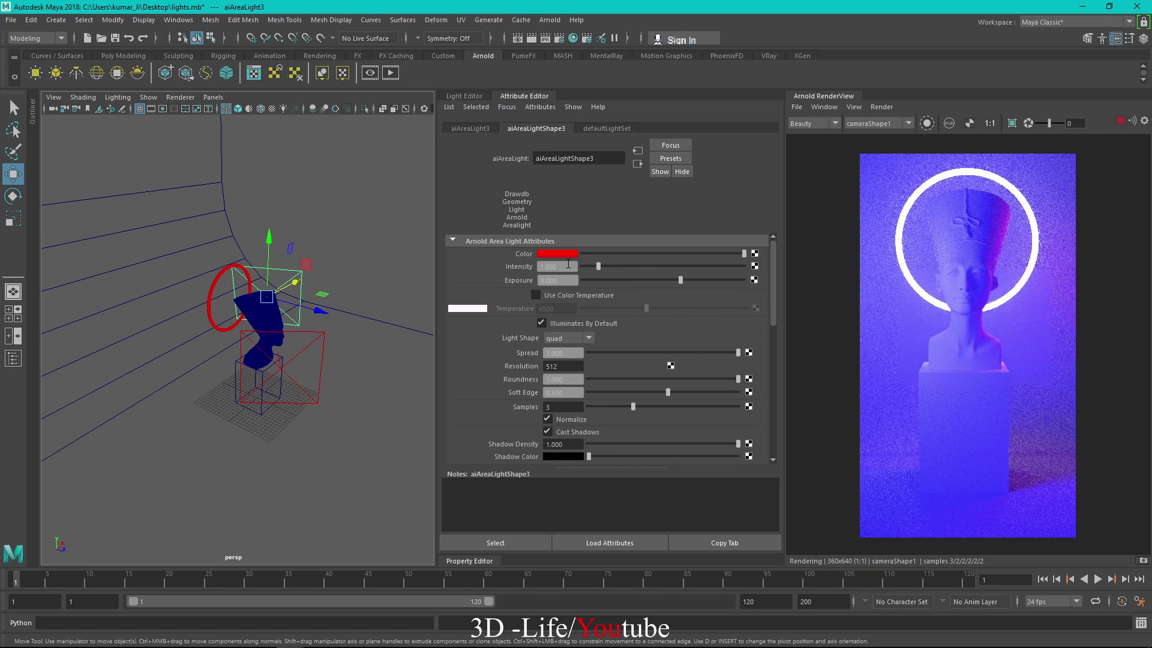
{"action": "left_click", "coordinate": [696, 278]}
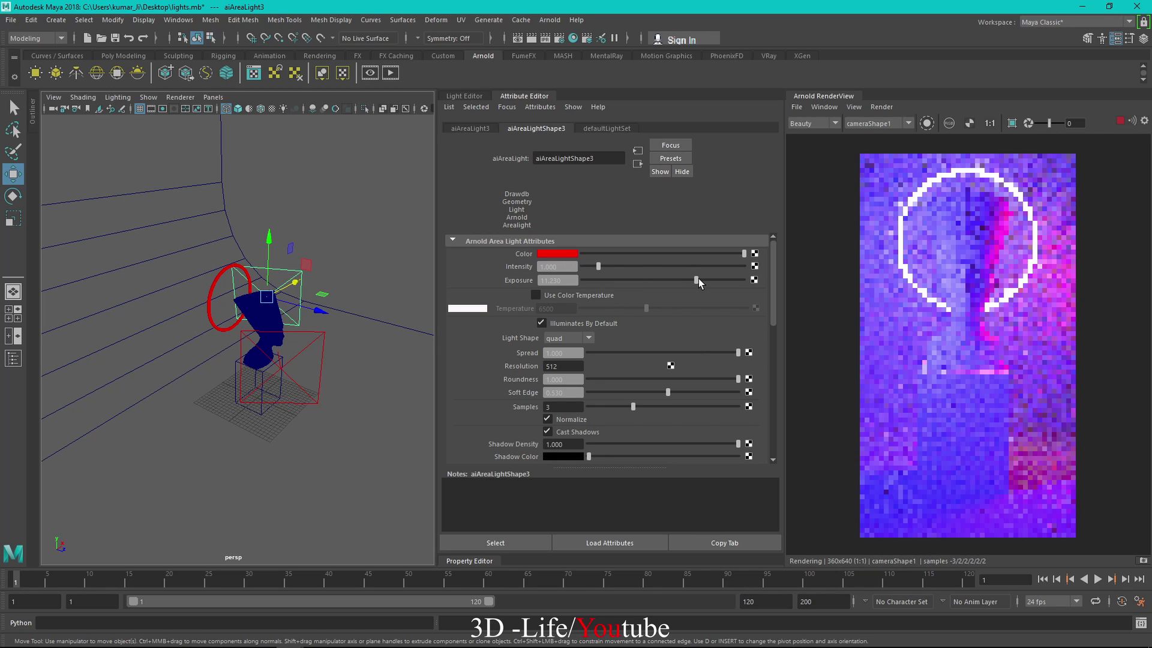
{"action": "left_click_drag", "start_coordinate": [693, 280], "coordinate": [686, 281]}
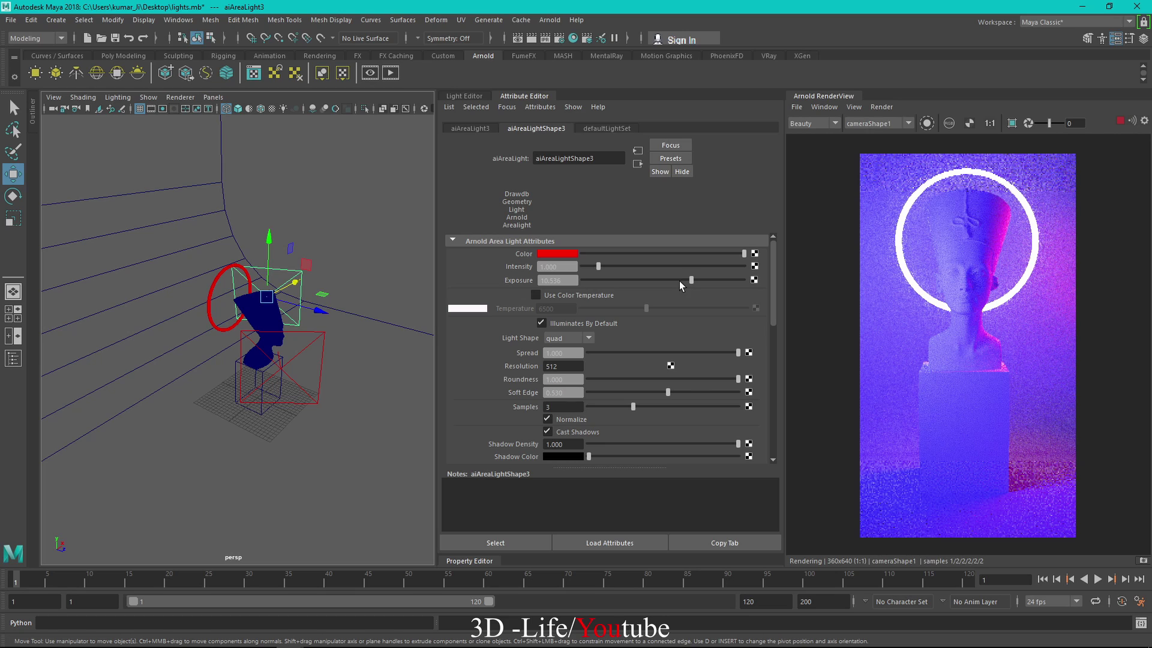
Delete the leftover aiAreaLight1 transform and the empty node named group from the Outliner
{"action": "left_click_drag", "start_coordinate": [313, 359], "coordinate": [283, 367], "text": "alt"}
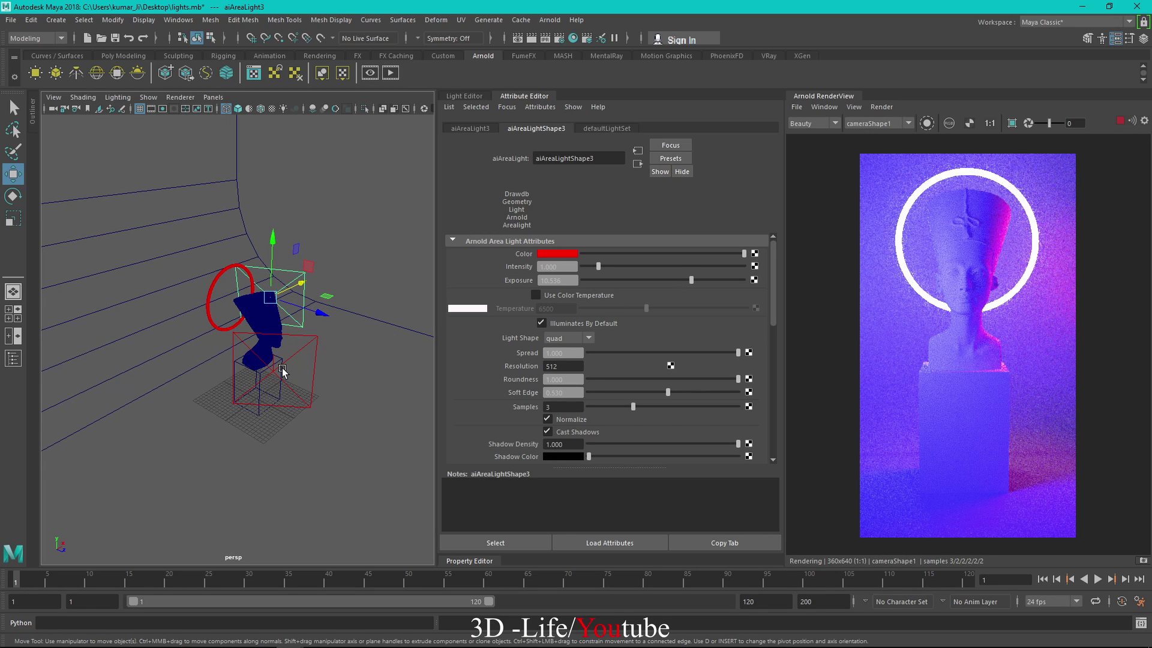
{"action": "left_click", "coordinate": [273, 373]}
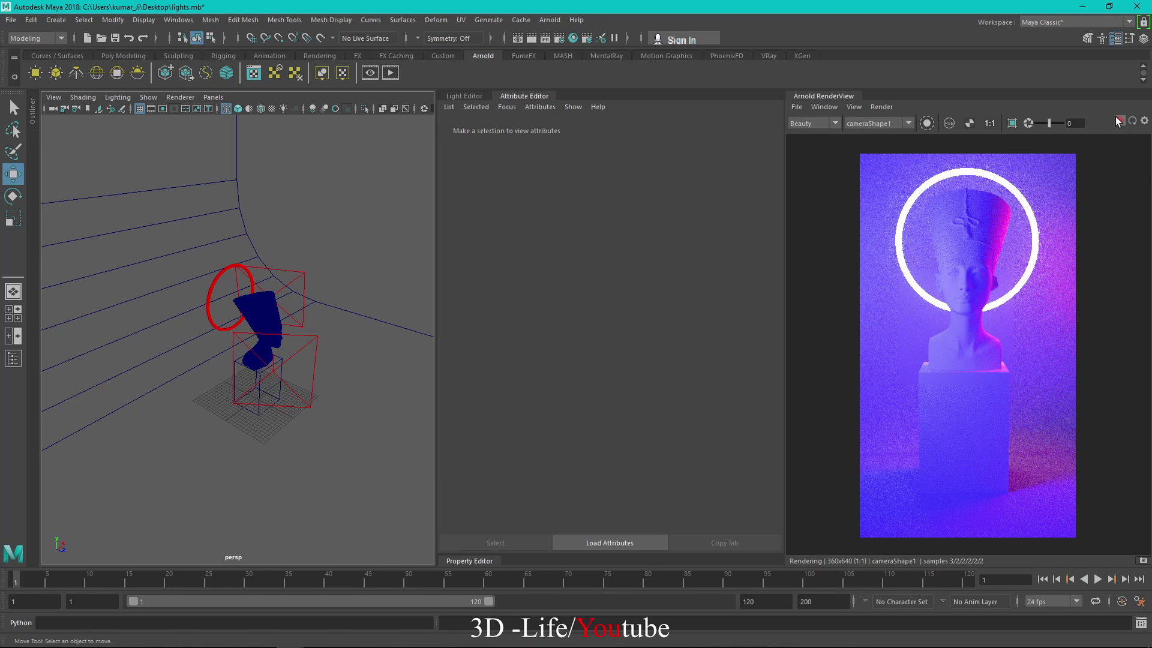
{"action": "left_click", "coordinate": [40, 112]}
{"action": "left_click", "coordinate": [90, 302]}
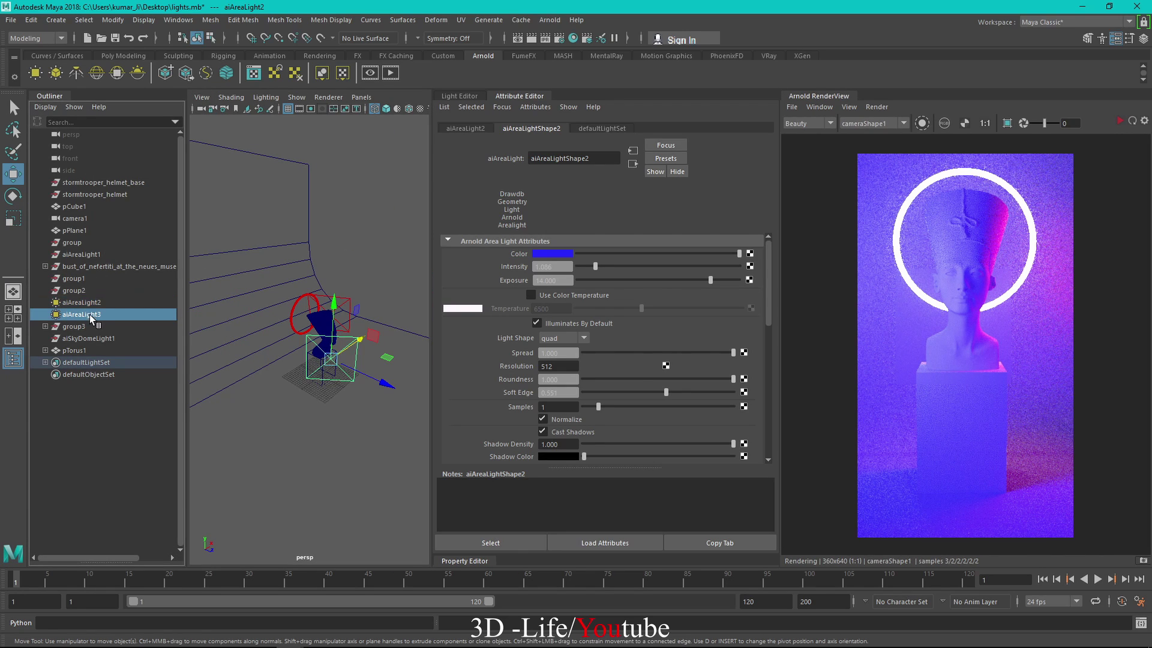
{"action": "left_click", "coordinate": [98, 256]}
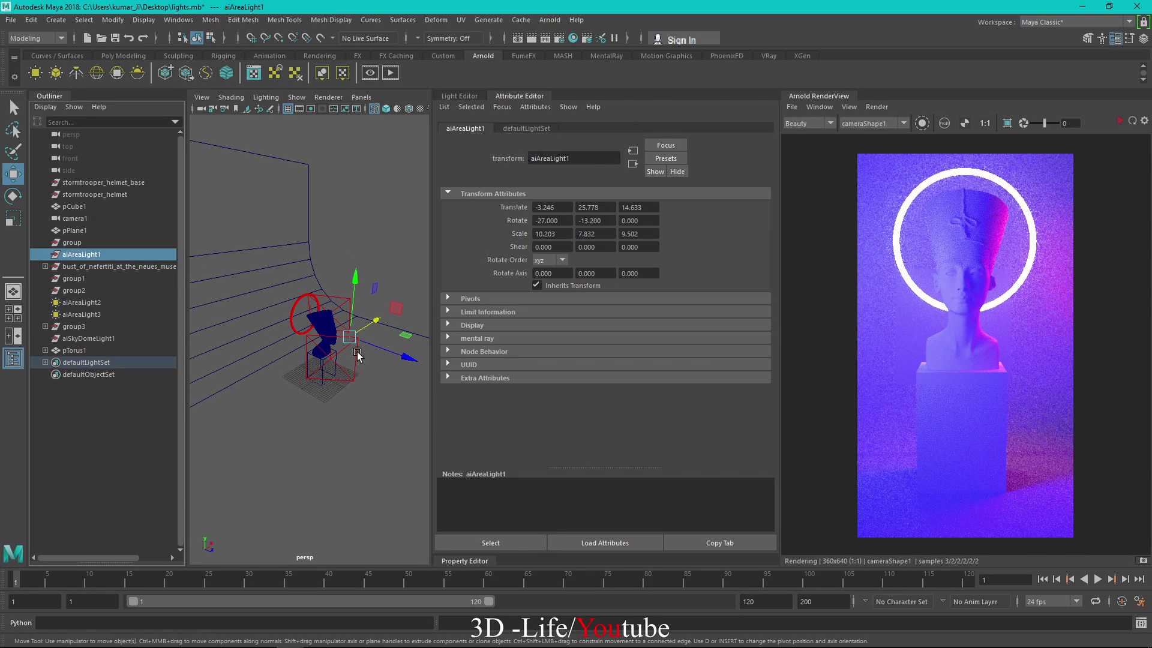
{"action": "key", "text": "Delete"}
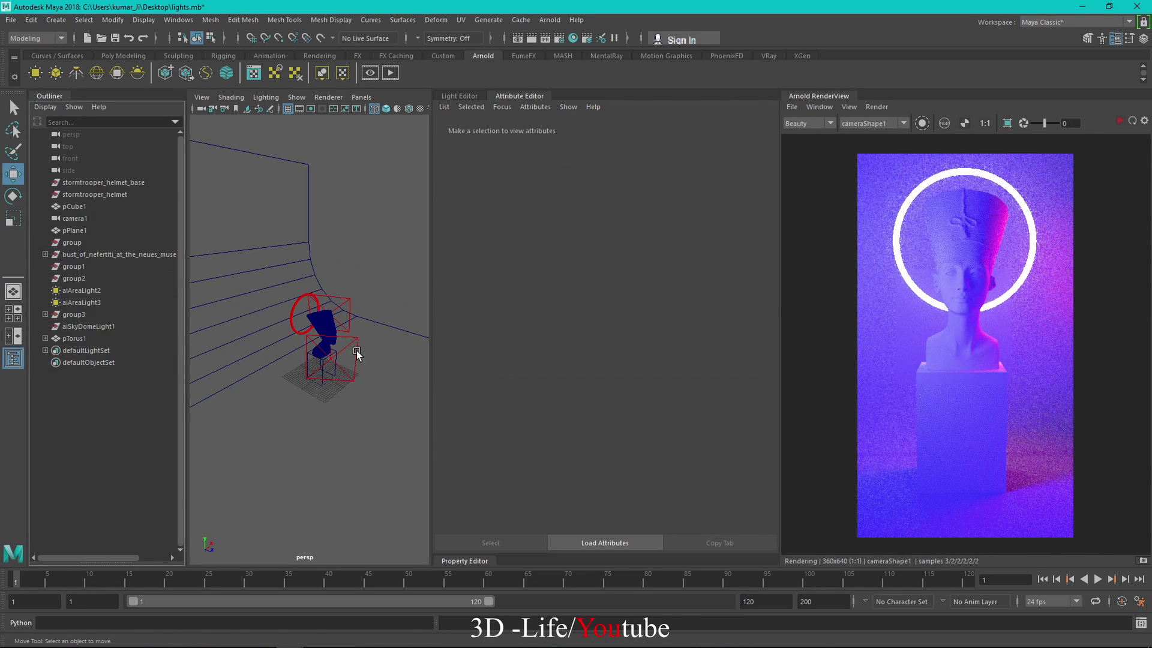
{"action": "left_click", "coordinate": [94, 241]}
{"action": "left_click_drag", "start_coordinate": [282, 333], "coordinate": [269, 384], "text": "alt"}
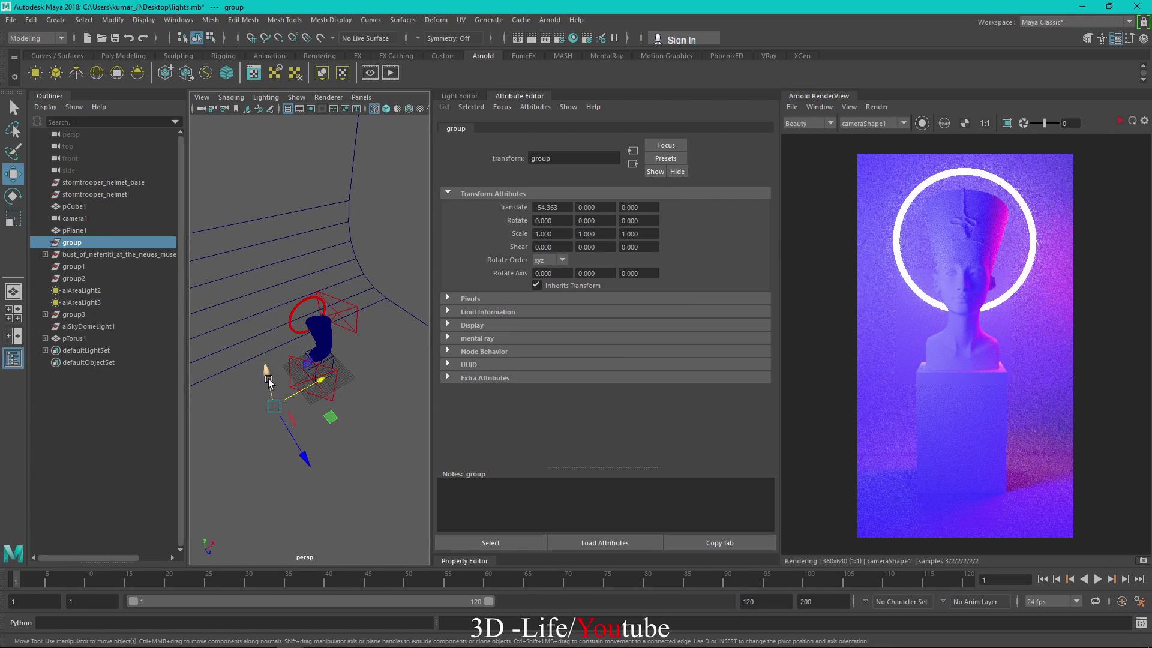
{"action": "key", "text": "Delete"}
Examine the remaining scene objects and the members of group3, pTorus1 and defaultLightSet in the Outliner
{"action": "left_click", "coordinate": [81, 230]}
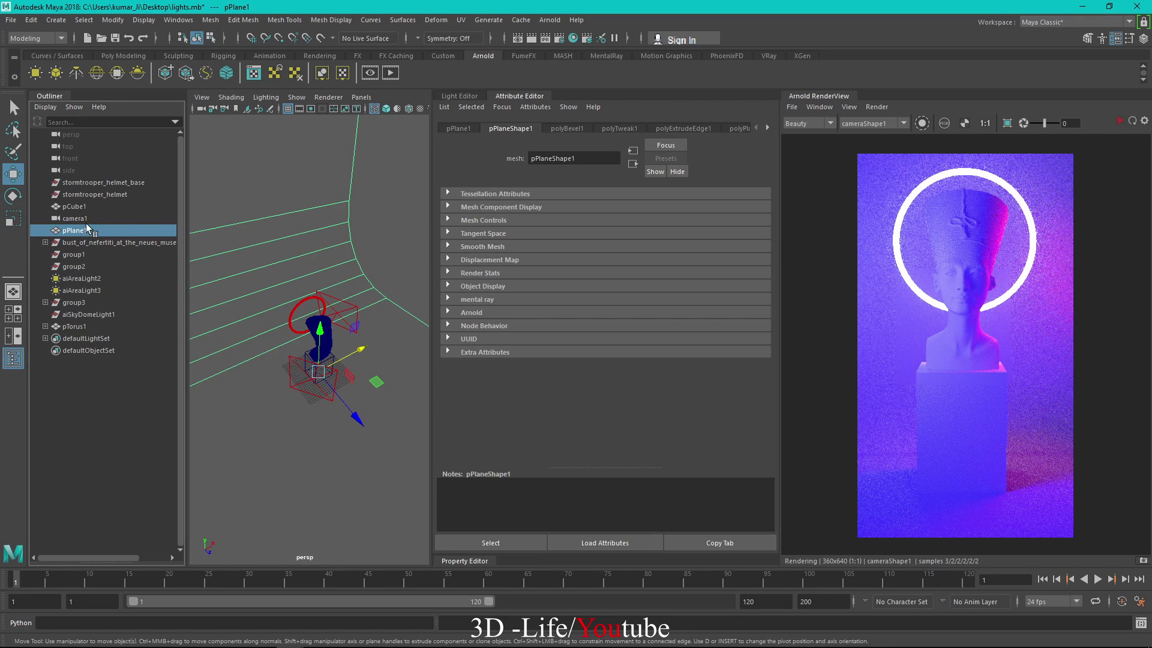
{"action": "left_click", "coordinate": [85, 219]}
{"action": "left_click", "coordinate": [85, 208]}
{"action": "left_click", "coordinate": [95, 278]}
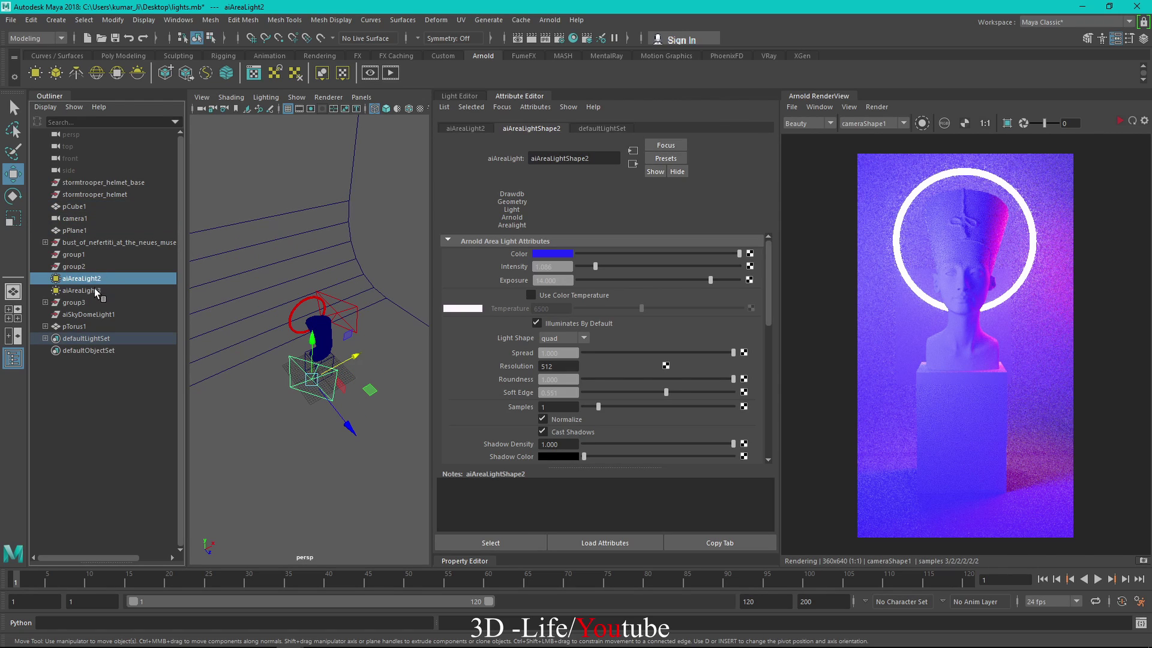
{"action": "left_click", "coordinate": [95, 289]}
{"action": "left_click", "coordinate": [45, 302]}
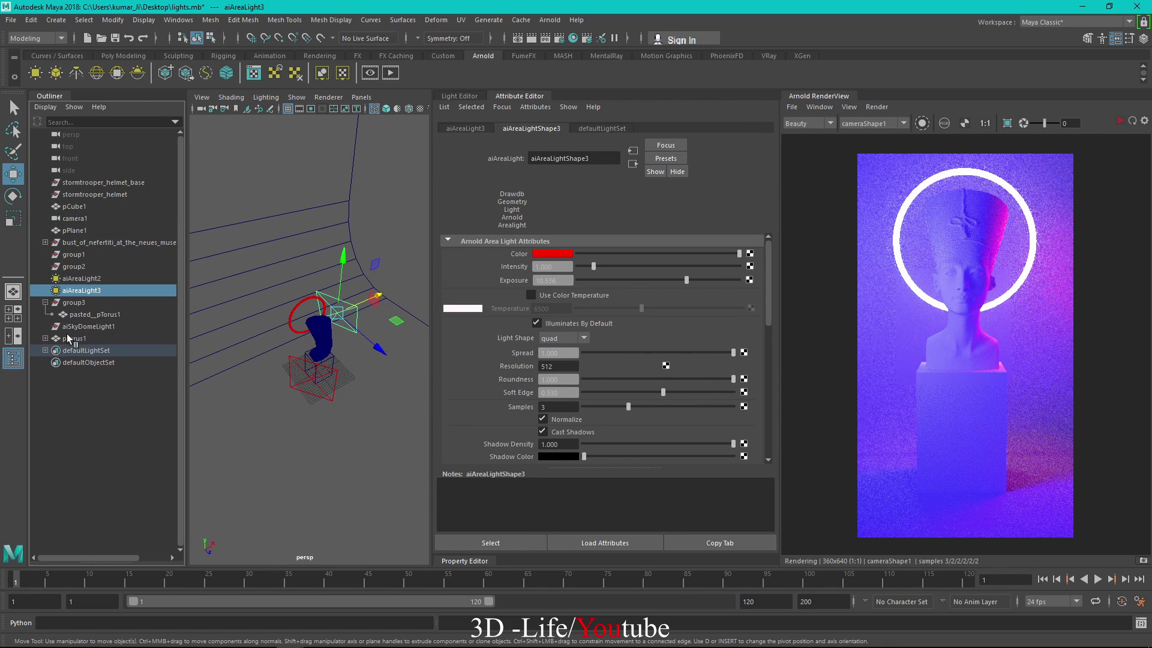
{"action": "left_click", "coordinate": [45, 338]}
{"action": "left_click", "coordinate": [76, 352]}
{"action": "left_click", "coordinate": [76, 362]}
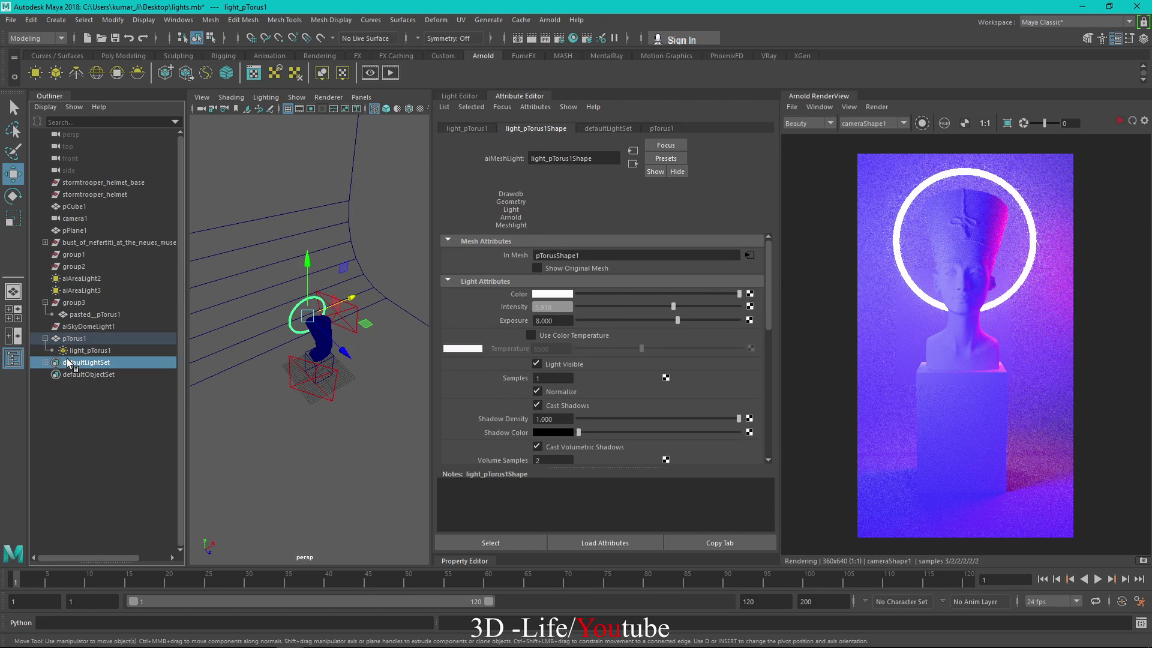
{"action": "left_click", "coordinate": [45, 363]}
{"action": "left_click", "coordinate": [67, 375]}
{"action": "left_click", "coordinate": [79, 388]}
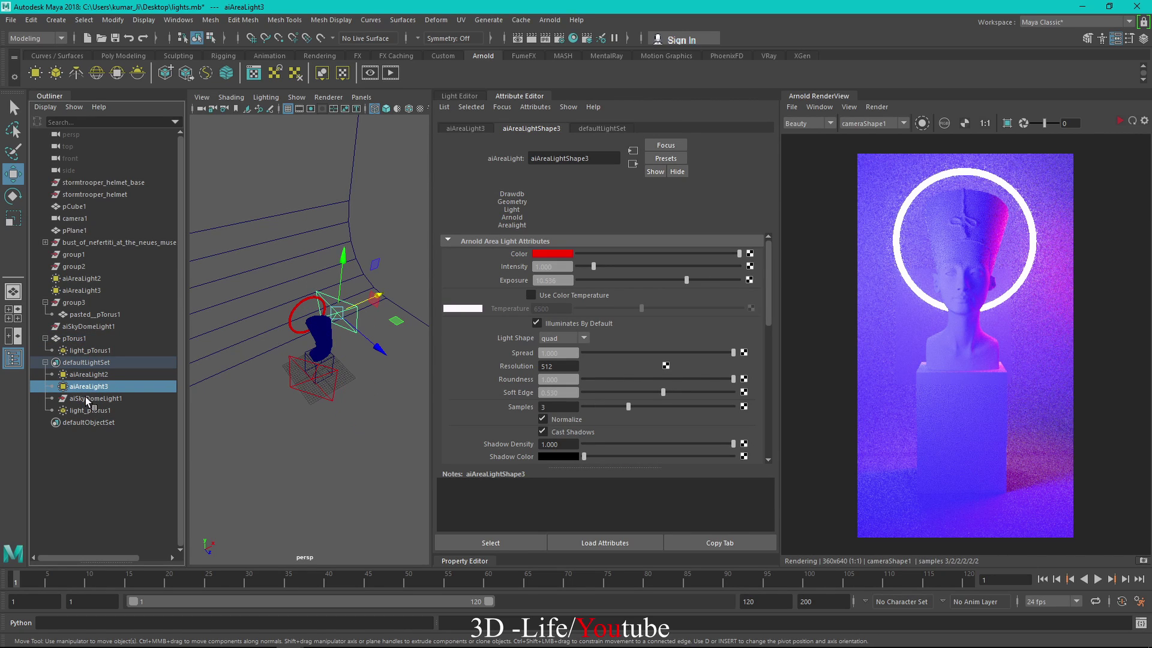
{"action": "left_click", "coordinate": [90, 410]}
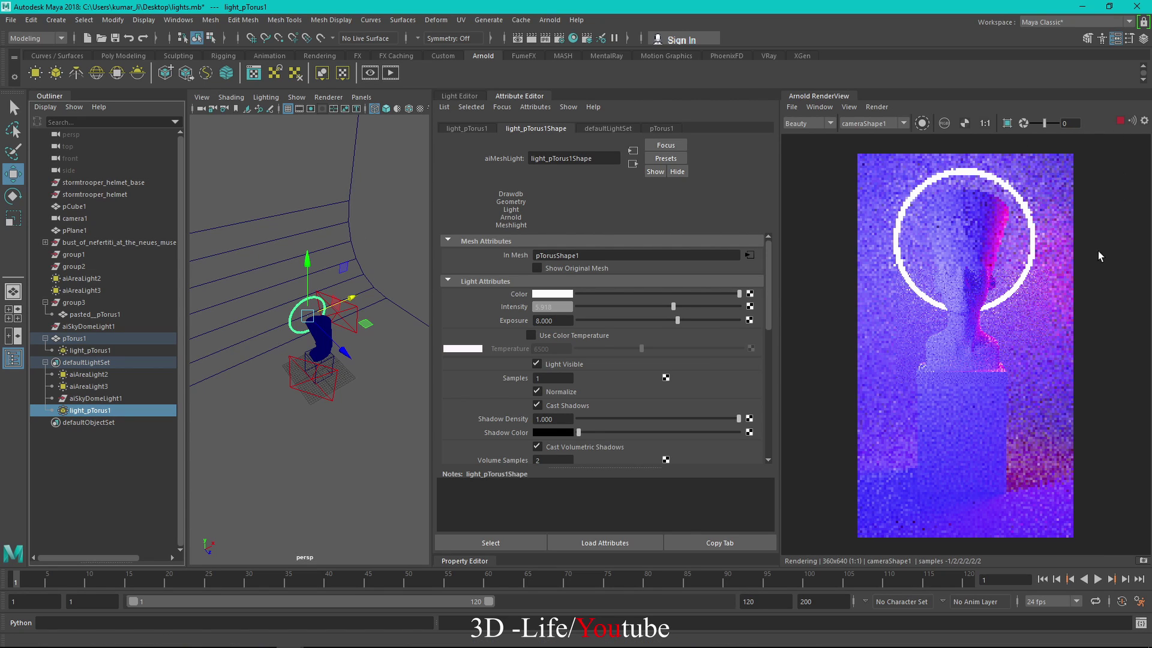
{"action": "left_click", "coordinate": [337, 374]}
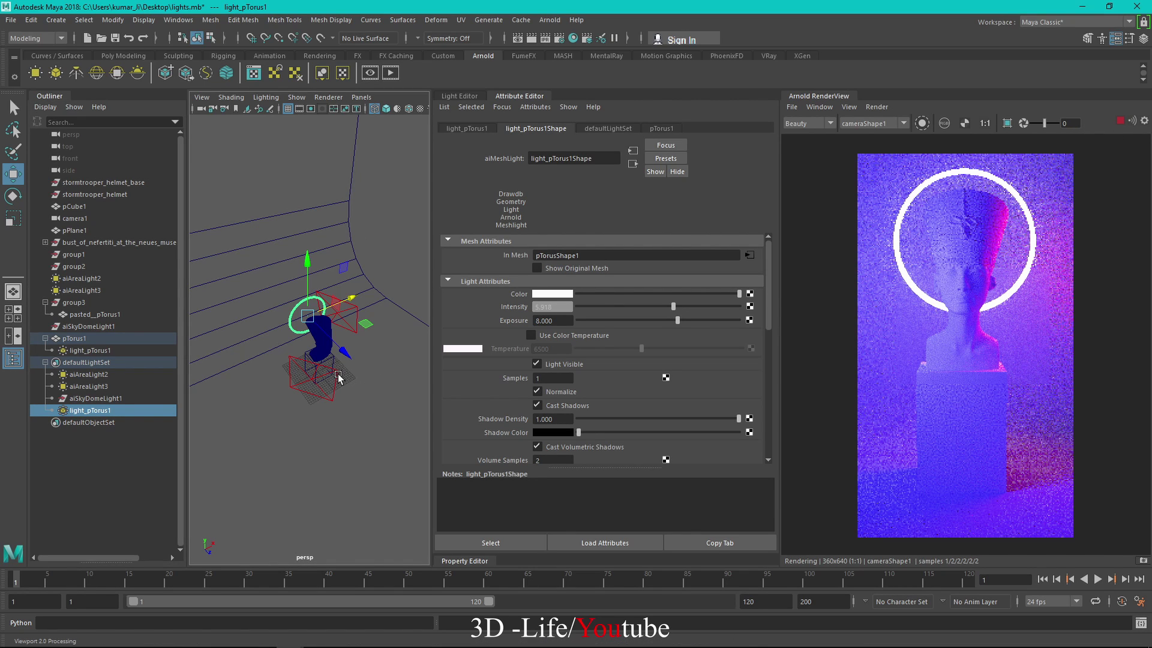
{"action": "left_click", "coordinate": [398, 364]}
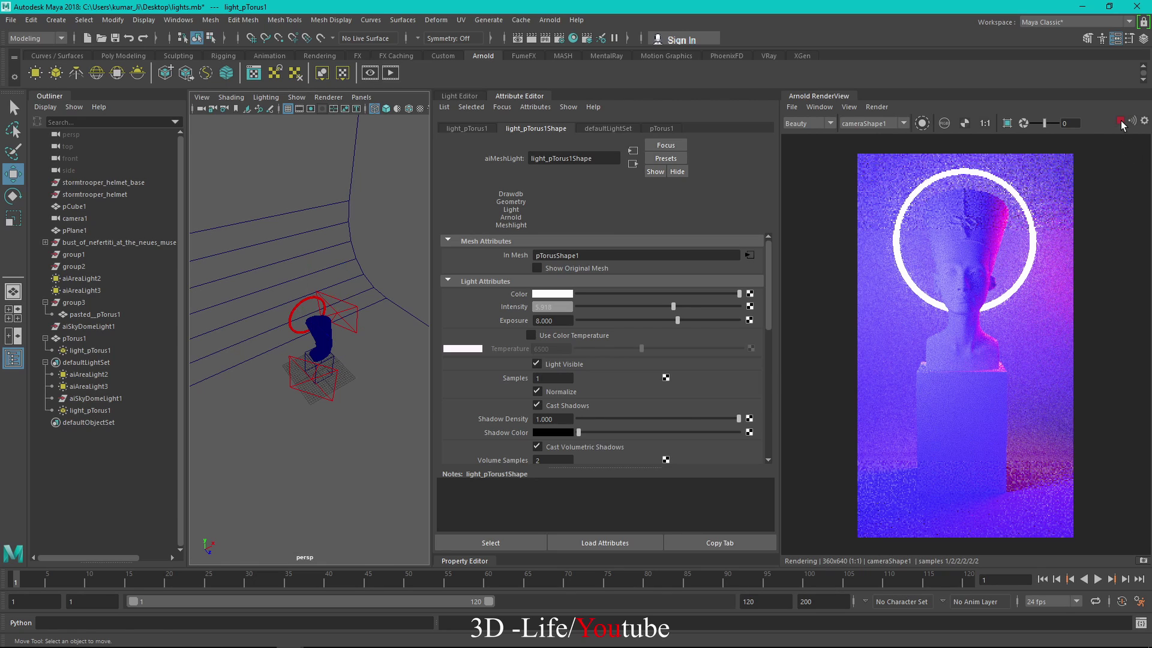
Try a higher intensity of about 1.94 on the blue area light in a test render
{"action": "left_click", "coordinate": [317, 367]}
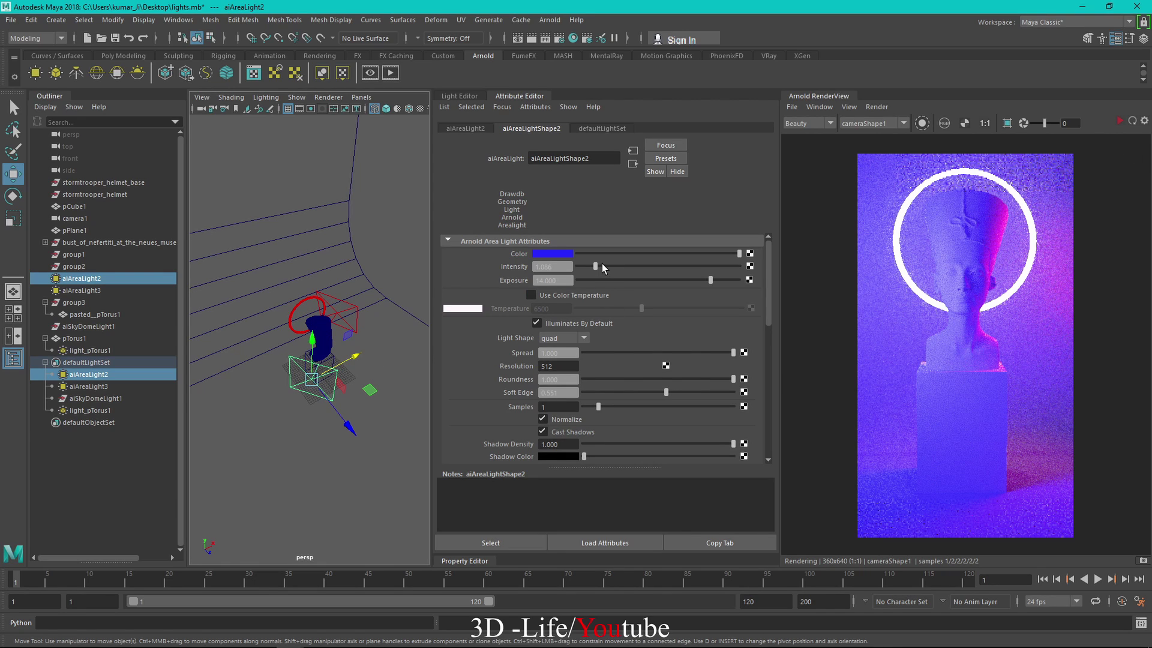
{"action": "left_click_drag", "start_coordinate": [602, 264], "coordinate": [609, 264]}
{"action": "left_click", "coordinate": [1119, 120]}
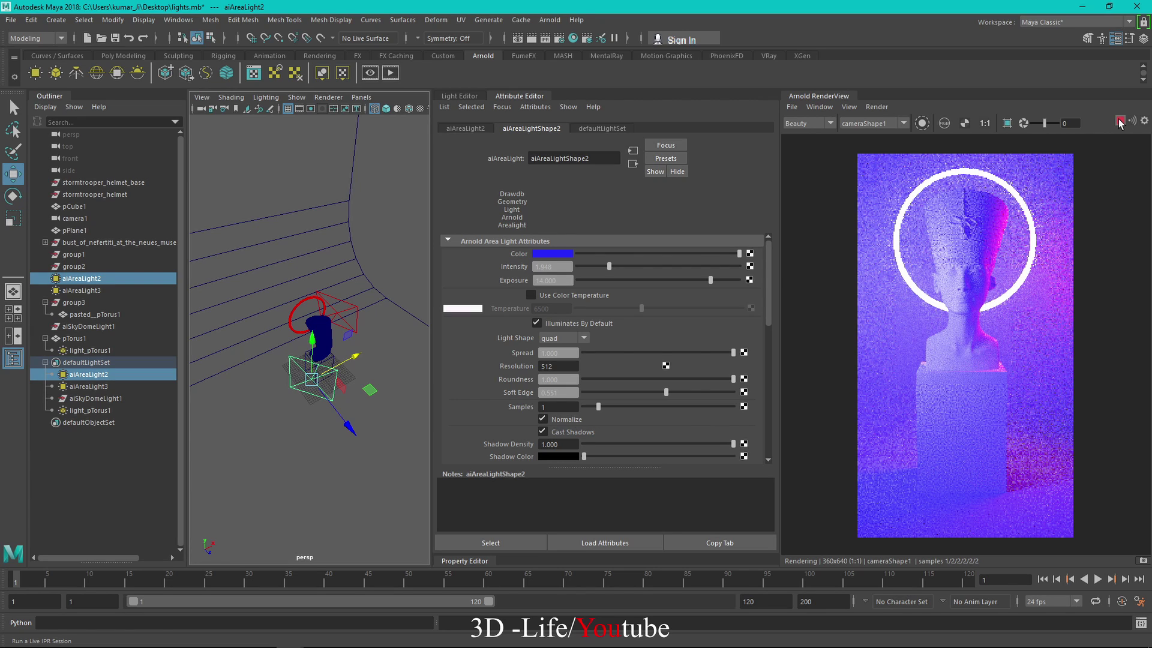
{"action": "left_click", "coordinate": [1119, 122]}
Set the blue area light's samples to 3, matching the red area light
{"action": "left_click", "coordinate": [342, 309]}
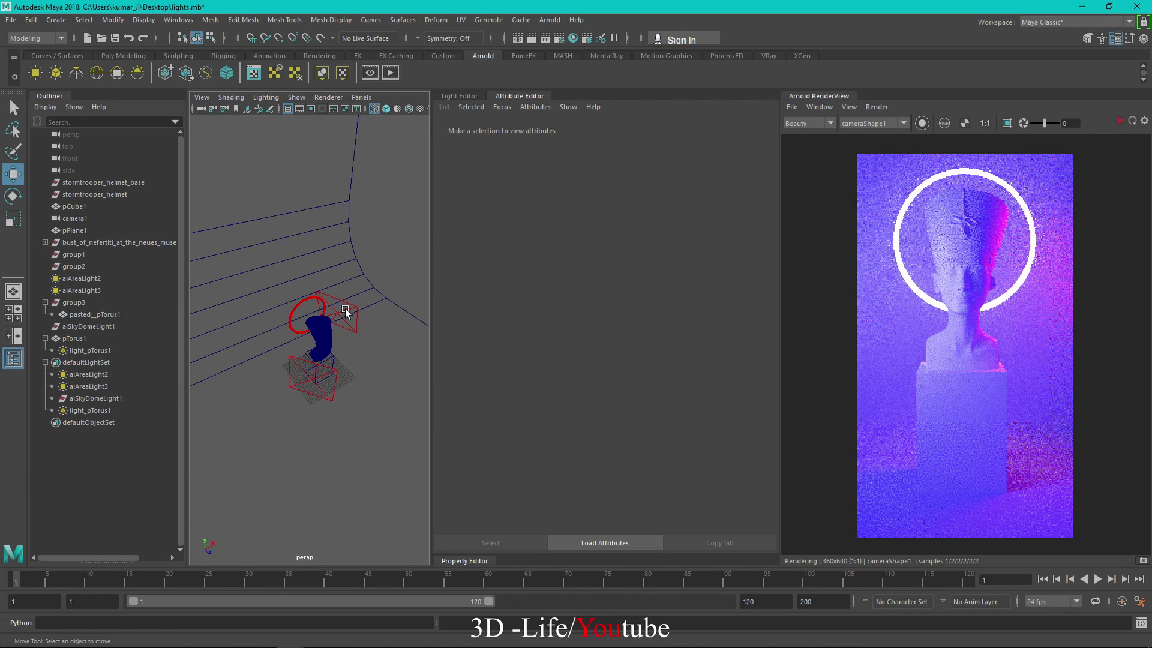
{"action": "left_click", "coordinate": [345, 311]}
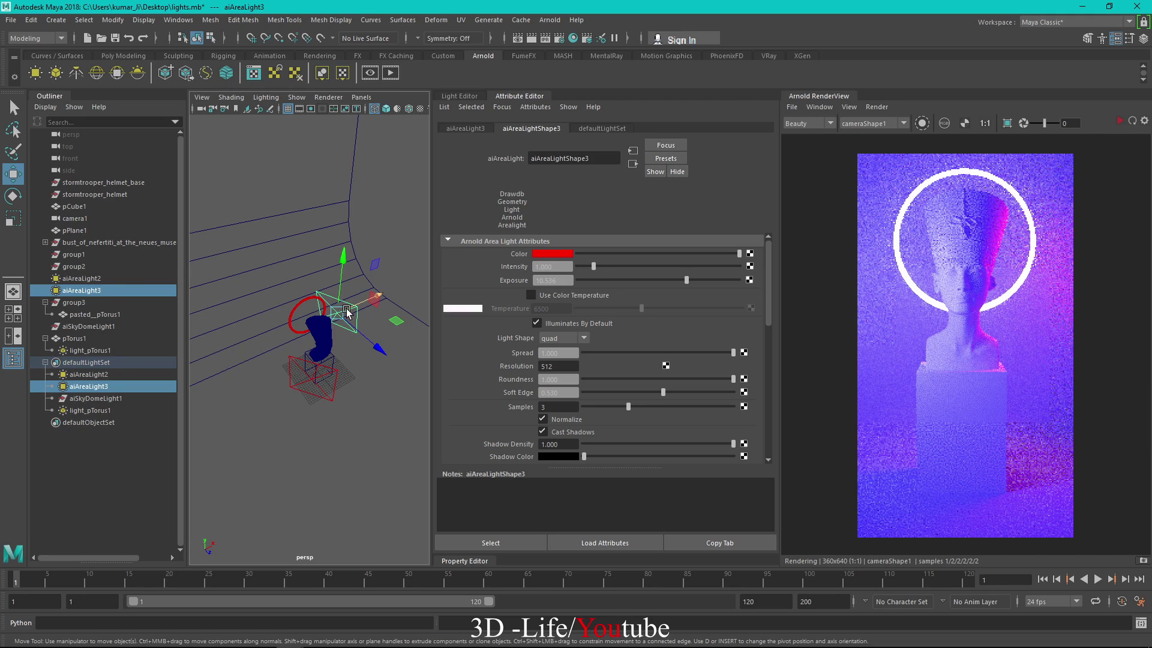
{"action": "left_click", "coordinate": [317, 367]}
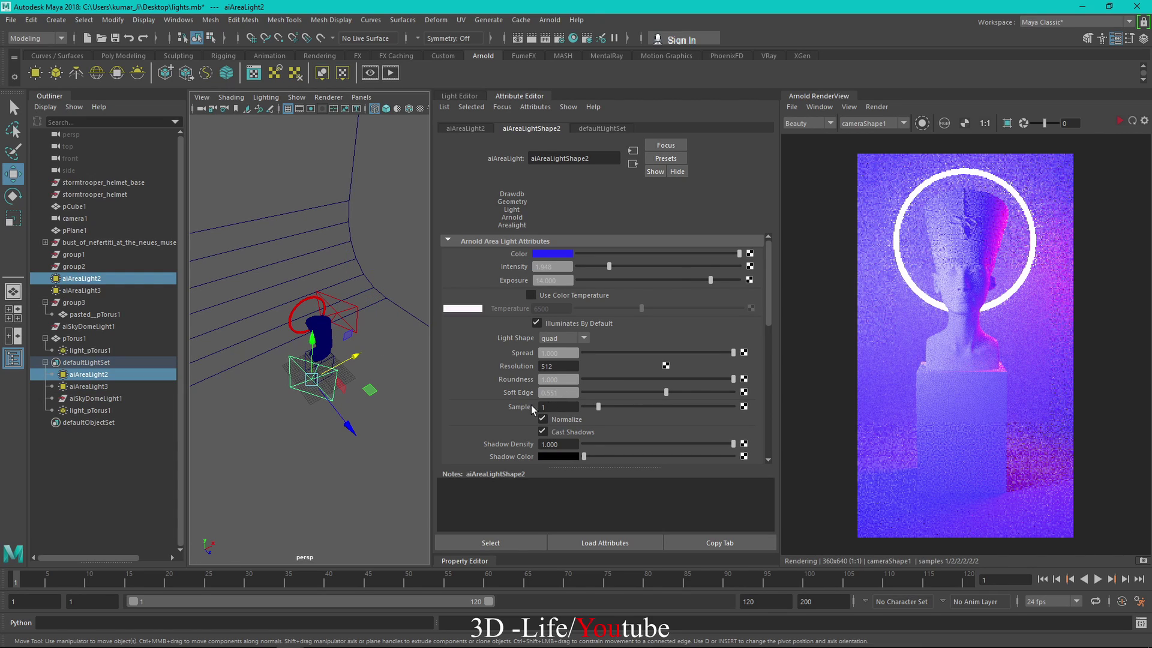
{"action": "type", "text": "3"}
{"action": "left_click", "coordinate": [567, 378]}
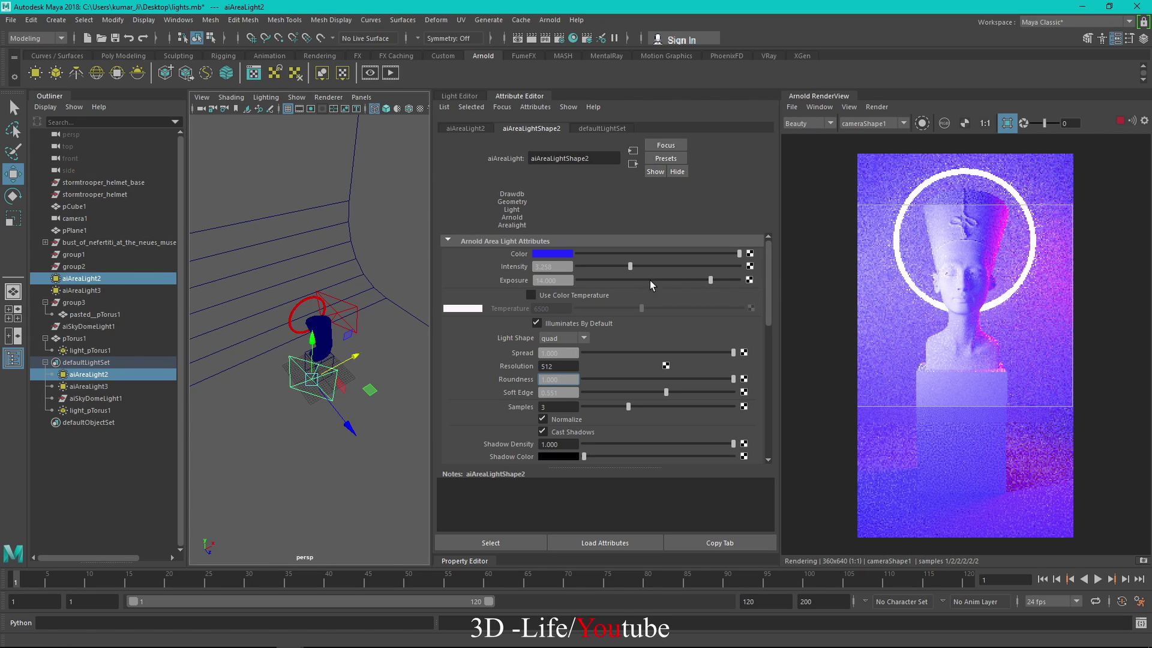
Set the blue area light's intensity to 1 and lower its exposure to about 13.3
{"action": "left_click", "coordinate": [621, 268]}
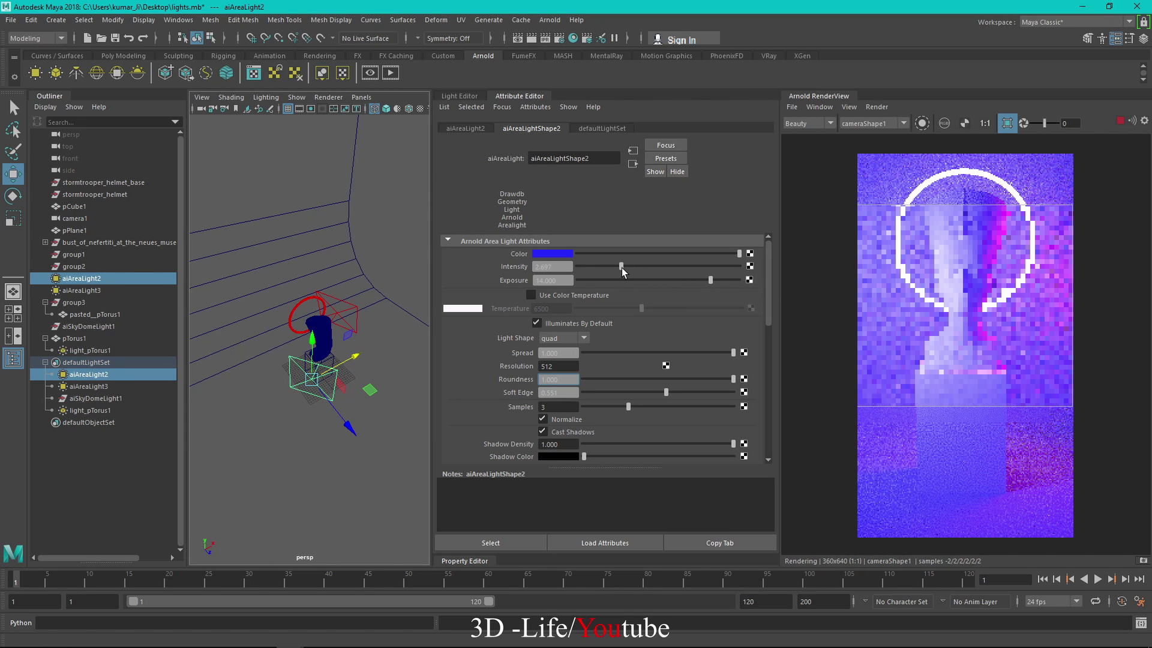
{"action": "type", "text": "1"}
{"action": "key", "text": "Tab"}
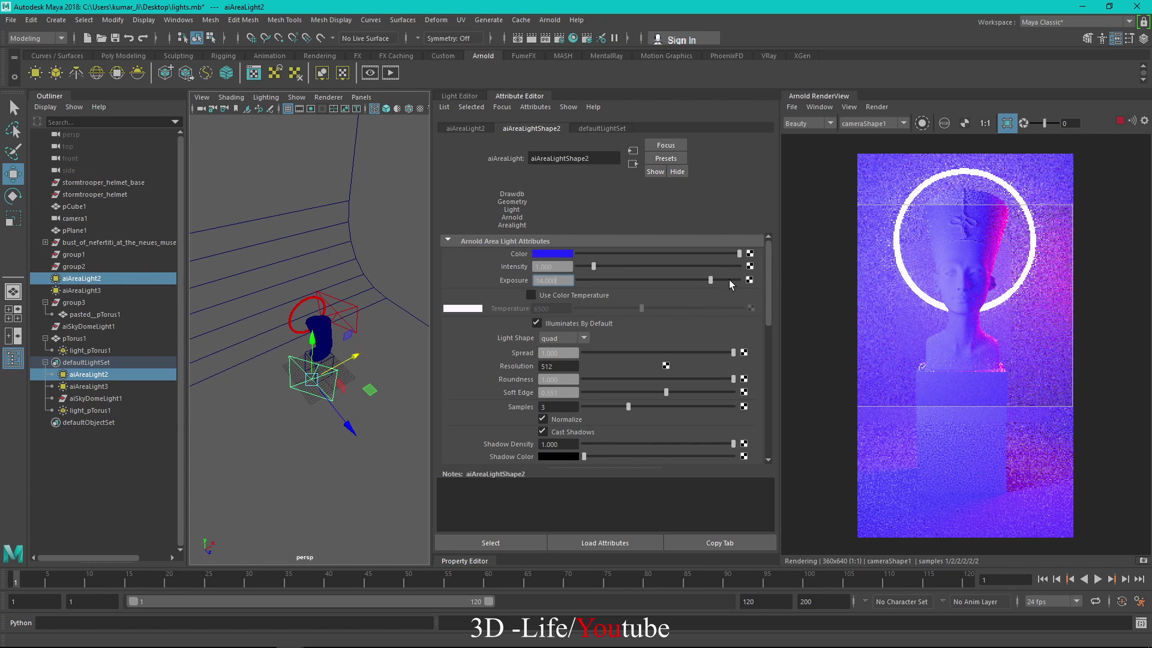
{"action": "mouse_move", "coordinate": [710, 281]}
{"action": "left_mouse_down"}
{"action": "mouse_move", "coordinate": [660, 284]}
{"action": "mouse_move", "coordinate": [705, 281]}
{"action": "left_mouse_up"}
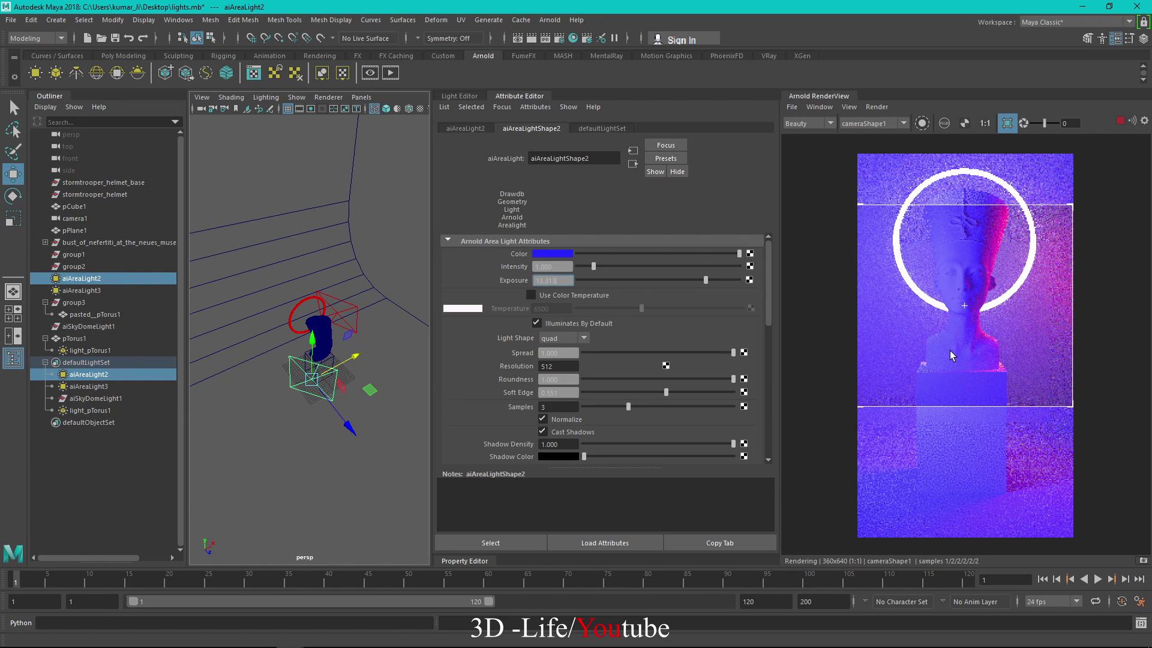
Turn off the render crop region, rerun the full-frame test render and collapse the Outliner
{"action": "scroll", "coordinate": [970, 288], "scroll_direction": "up", "scroll_amount": 1}
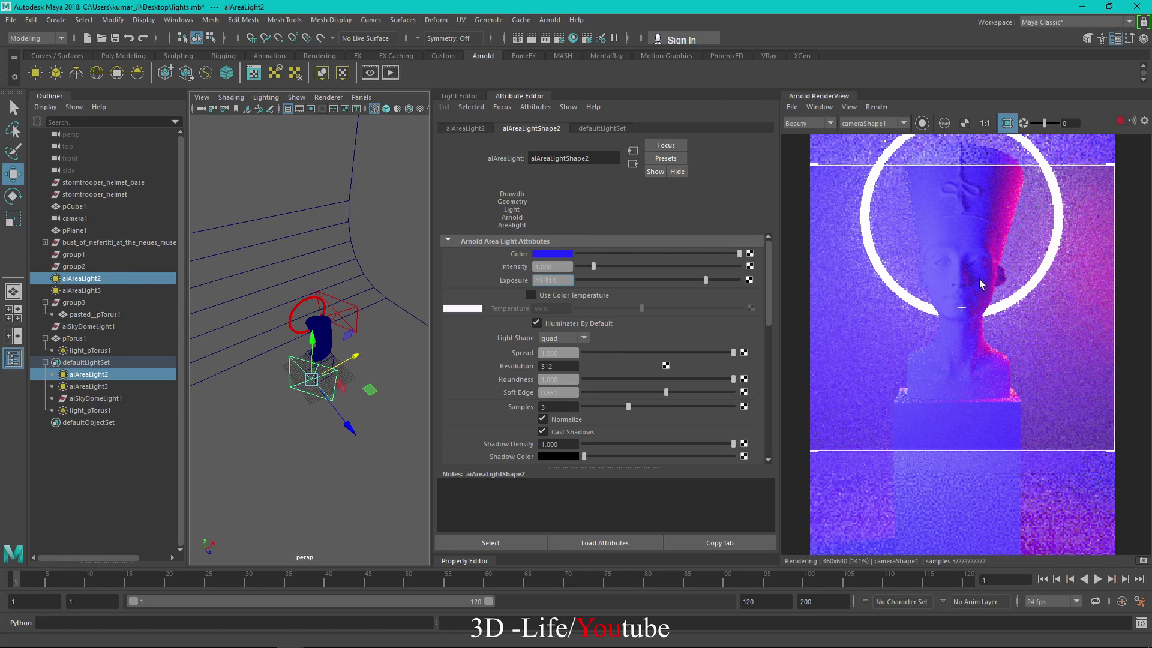
{"action": "scroll", "coordinate": [1000, 264], "scroll_direction": "down", "scroll_amount": 2}
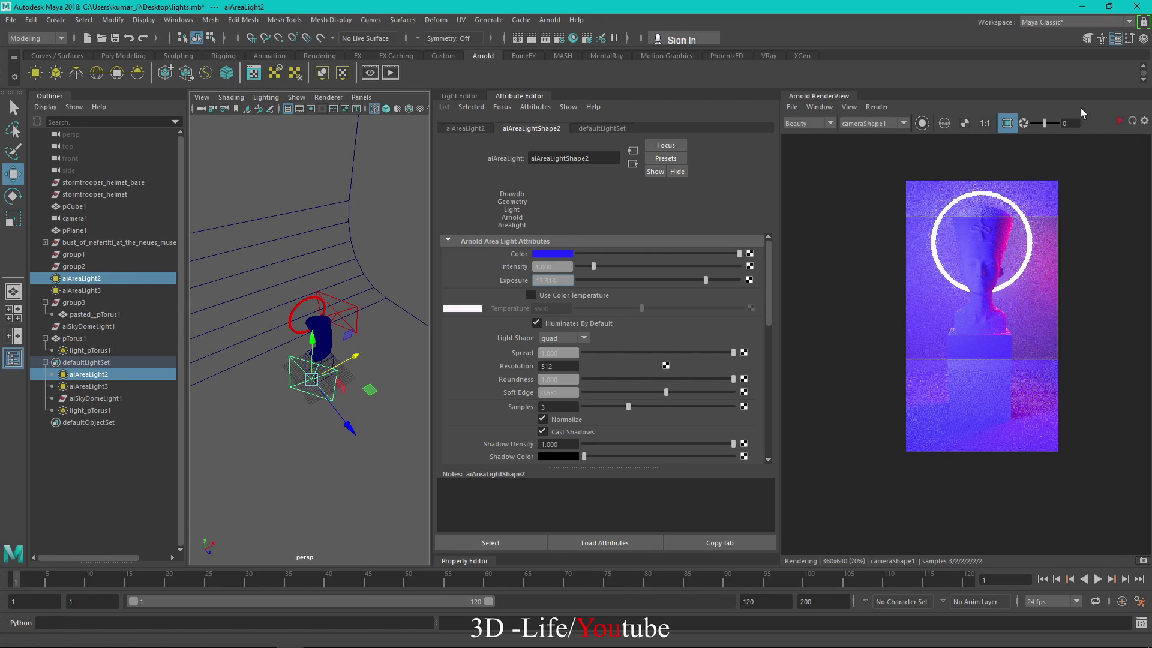
{"action": "left_click", "coordinate": [1007, 123]}
{"action": "left_click", "coordinate": [1120, 123]}
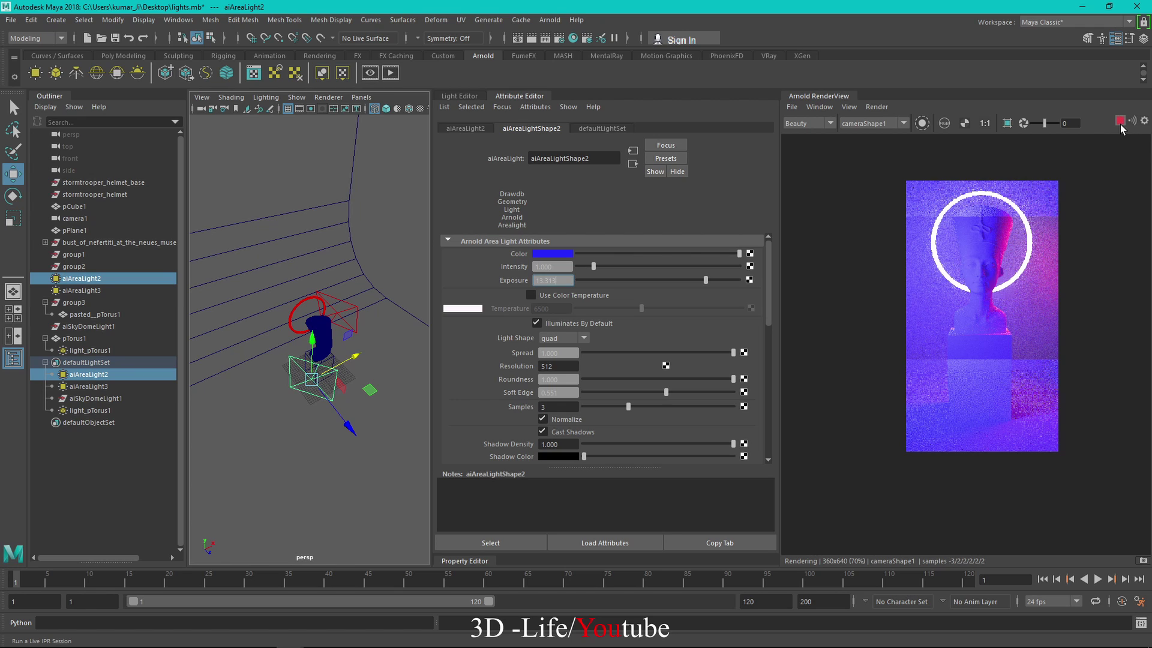
{"action": "scroll", "coordinate": [1055, 208], "scroll_direction": "up", "scroll_amount": 1}
{"action": "mouse_move", "coordinate": [1061, 205]}
{"action": "middle_mouse_down"}
{"action": "mouse_move", "coordinate": [1064, 217]}
{"action": "mouse_move", "coordinate": [1076, 193]}
{"action": "middle_mouse_up"}
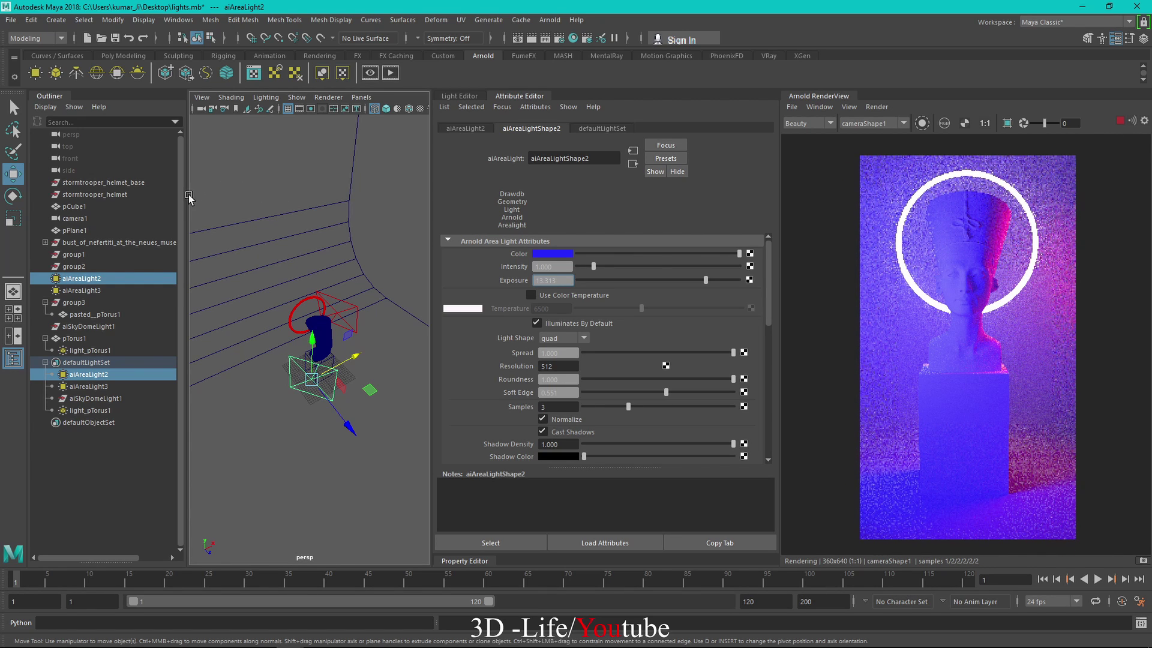
{"action": "left_click", "coordinate": [50, 96]}
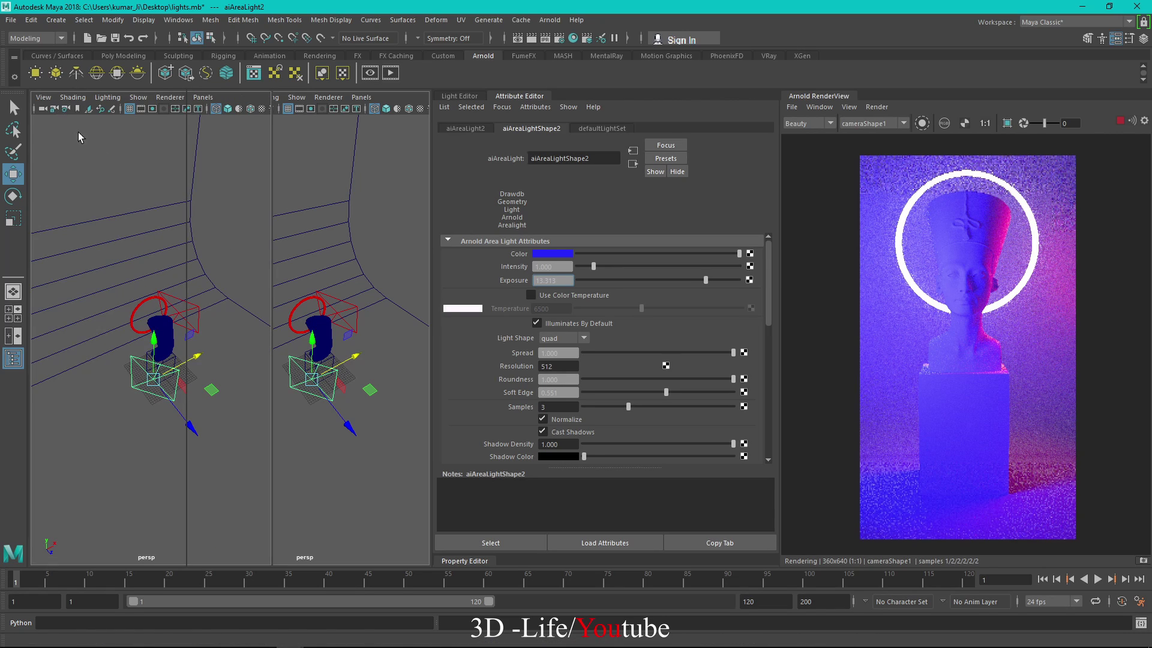
{"action": "key", "text": "space"}
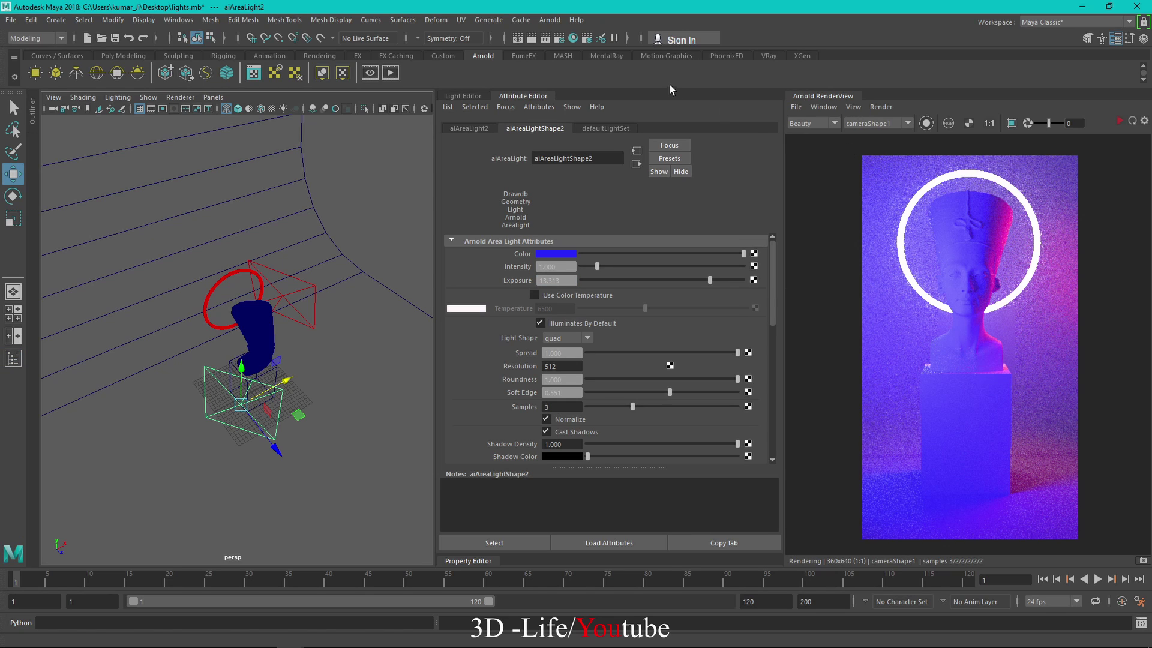
Review the common render settings, including output format, renderable camera and image size, and close the window
{"action": "left_click", "coordinate": [558, 38]}
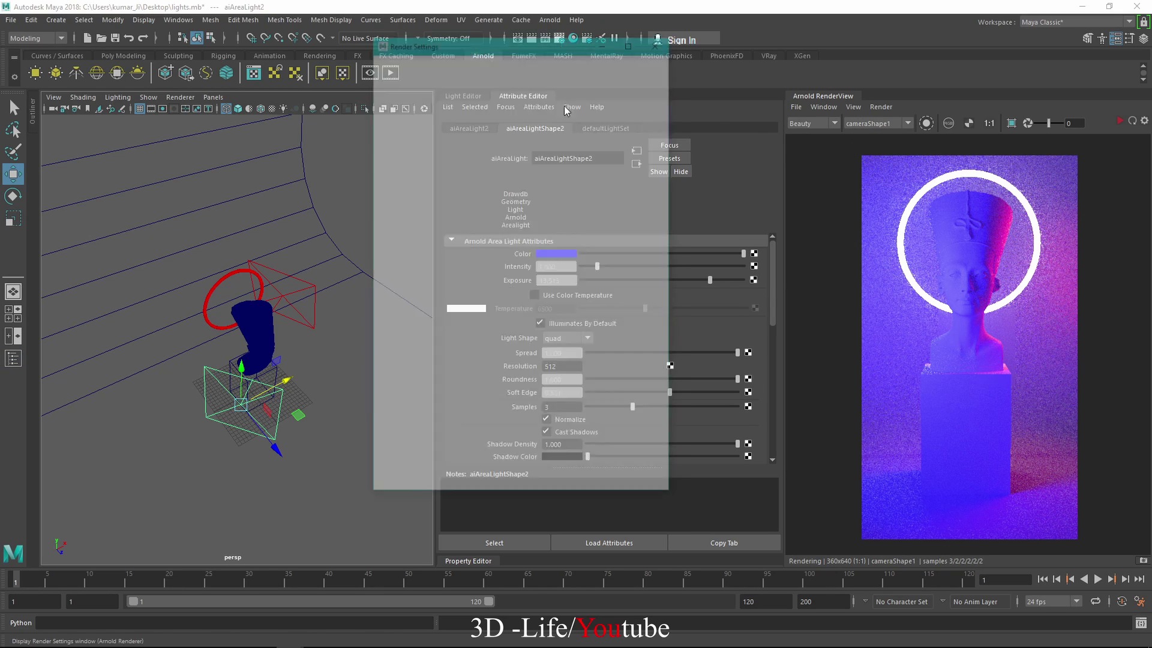
{"action": "left_click", "coordinate": [401, 105]}
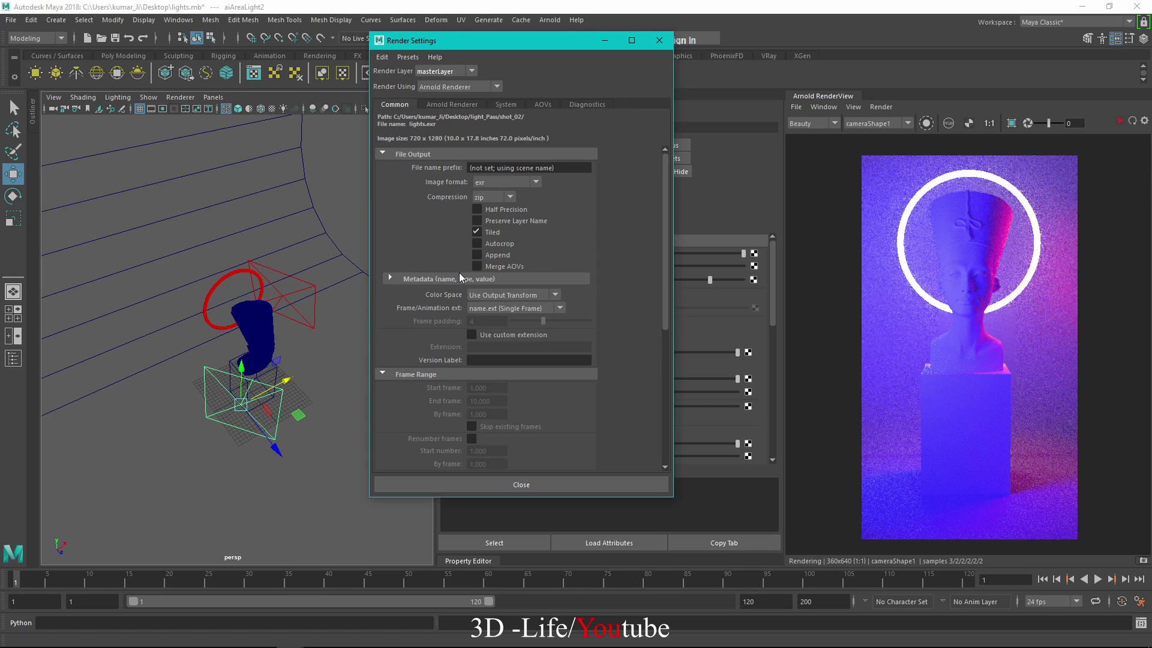
{"action": "scroll", "coordinate": [444, 348], "scroll_direction": "down", "scroll_amount": 4}
{"action": "left_click", "coordinate": [492, 362]}
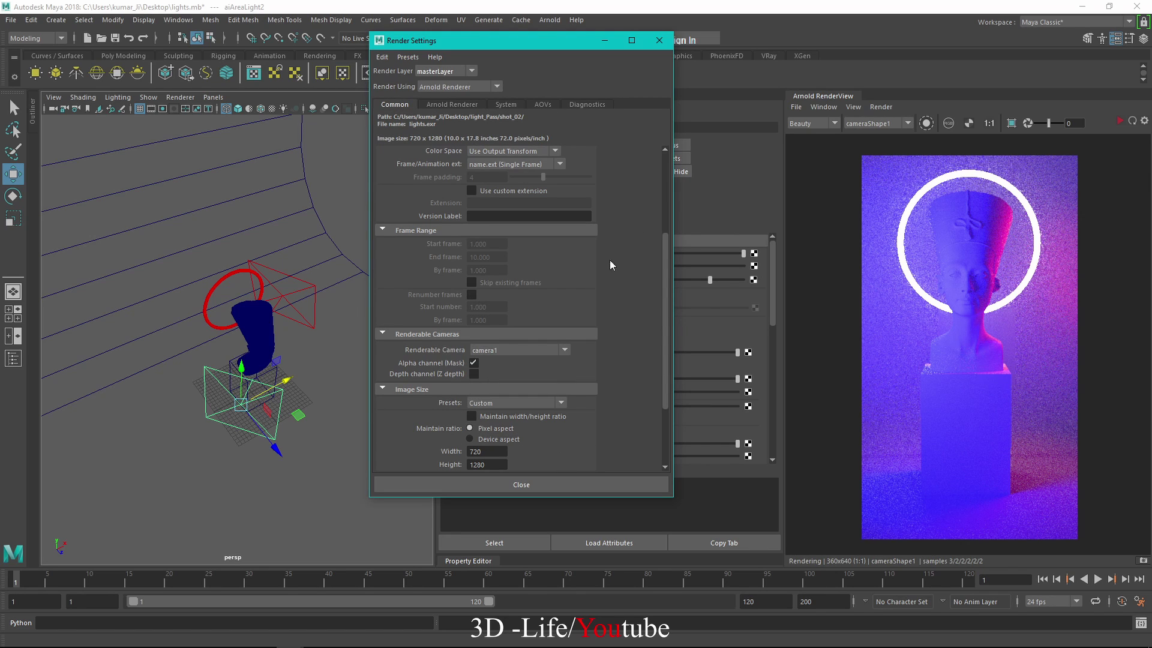
{"action": "left_click", "coordinate": [659, 40]}
Render the current frame in the Render View, choosing camera1 as the camera instead of the perspective view
{"action": "left_click", "coordinate": [531, 38]}
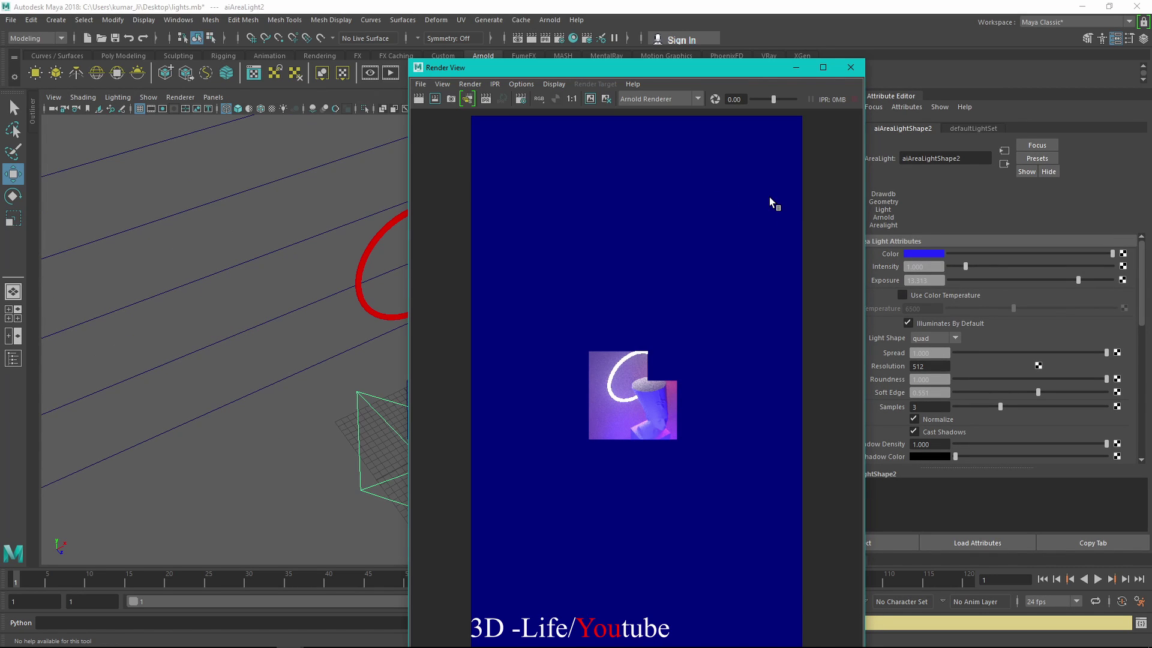
{"action": "left_click", "coordinate": [470, 84]}
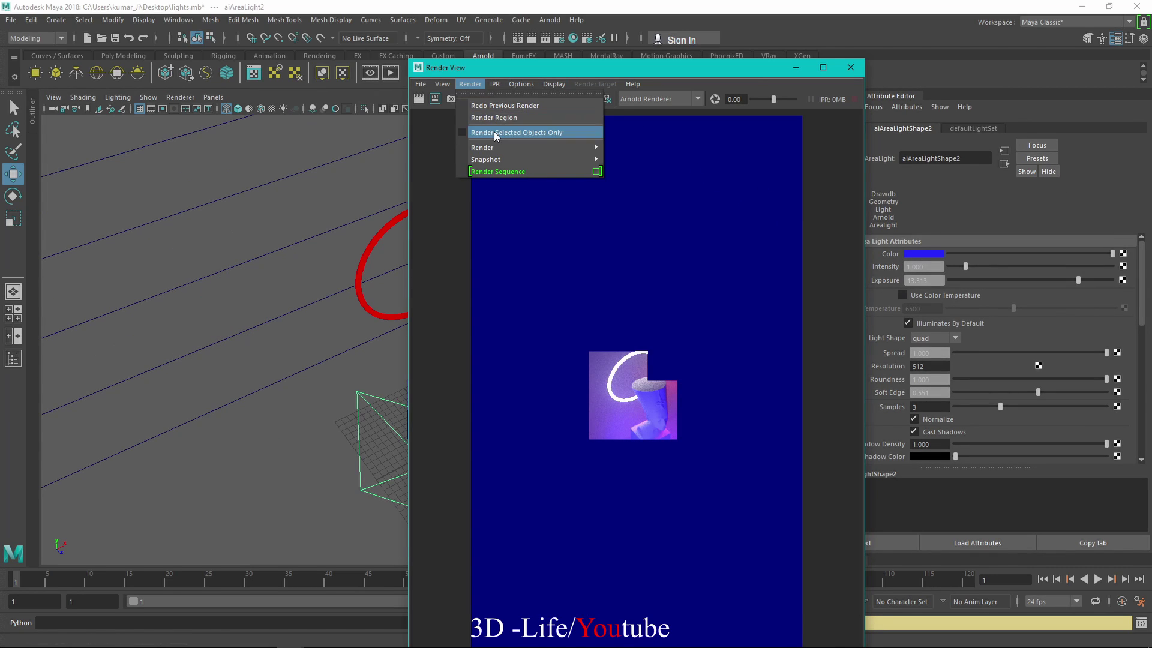
{"action": "mouse_move", "coordinate": [495, 148]}
{"action": "left_click", "coordinate": [644, 171]}
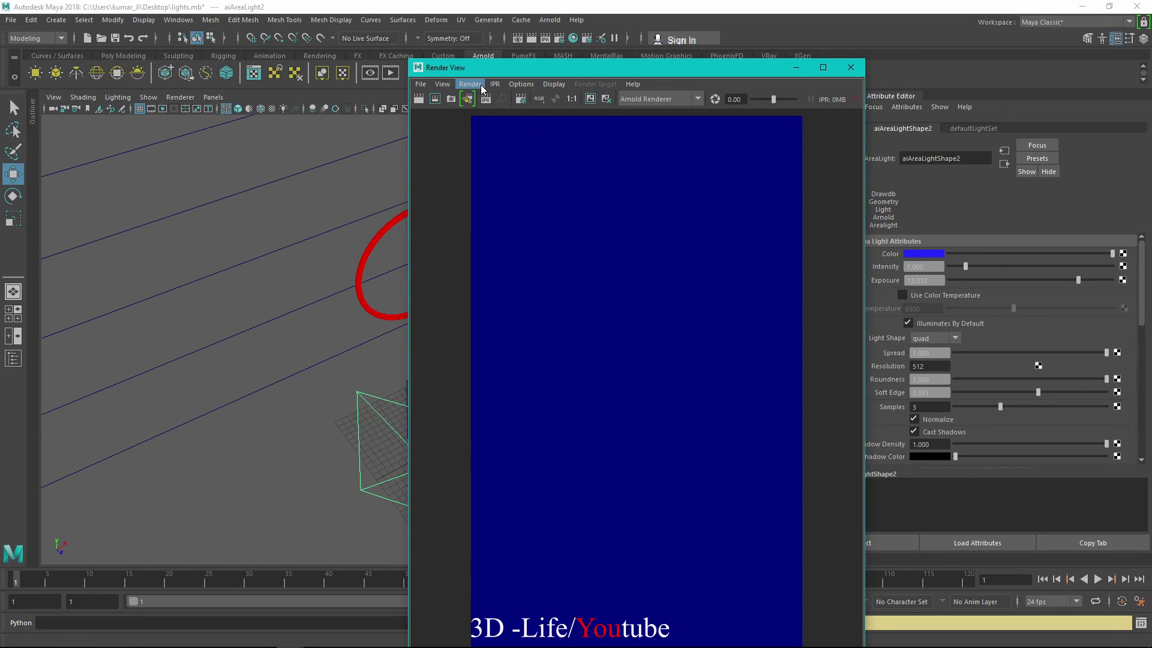
{"action": "left_click", "coordinate": [470, 84]}
{"action": "mouse_move", "coordinate": [497, 146]}
{"action": "left_click", "coordinate": [619, 173]}
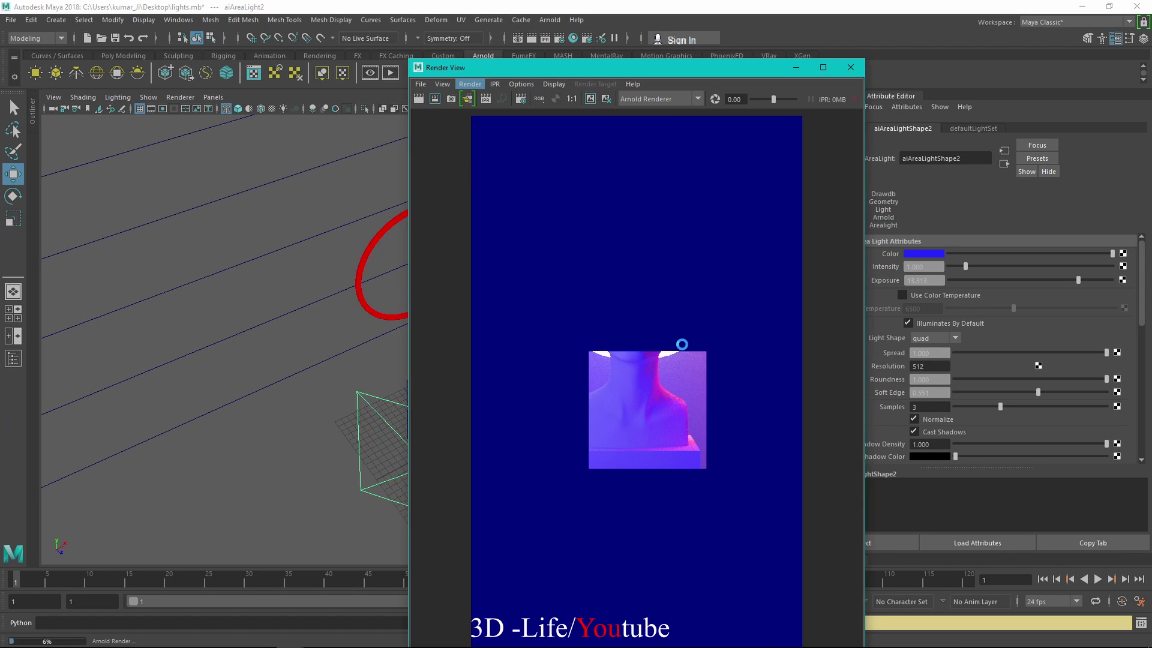
Look through the Render View's camera choices and test resolution options, and close the Render View
{"action": "left_click", "coordinate": [470, 84]}
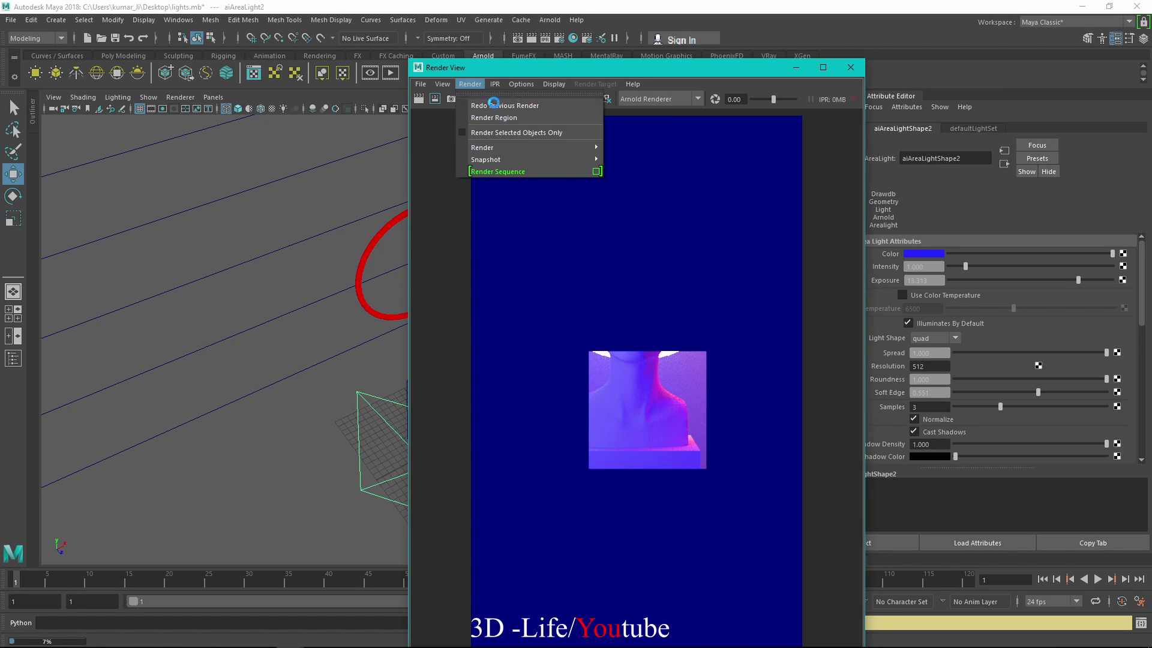
{"action": "mouse_move", "coordinate": [505, 145]}
{"action": "mouse_move", "coordinate": [523, 86]}
{"action": "mouse_move", "coordinate": [537, 128]}
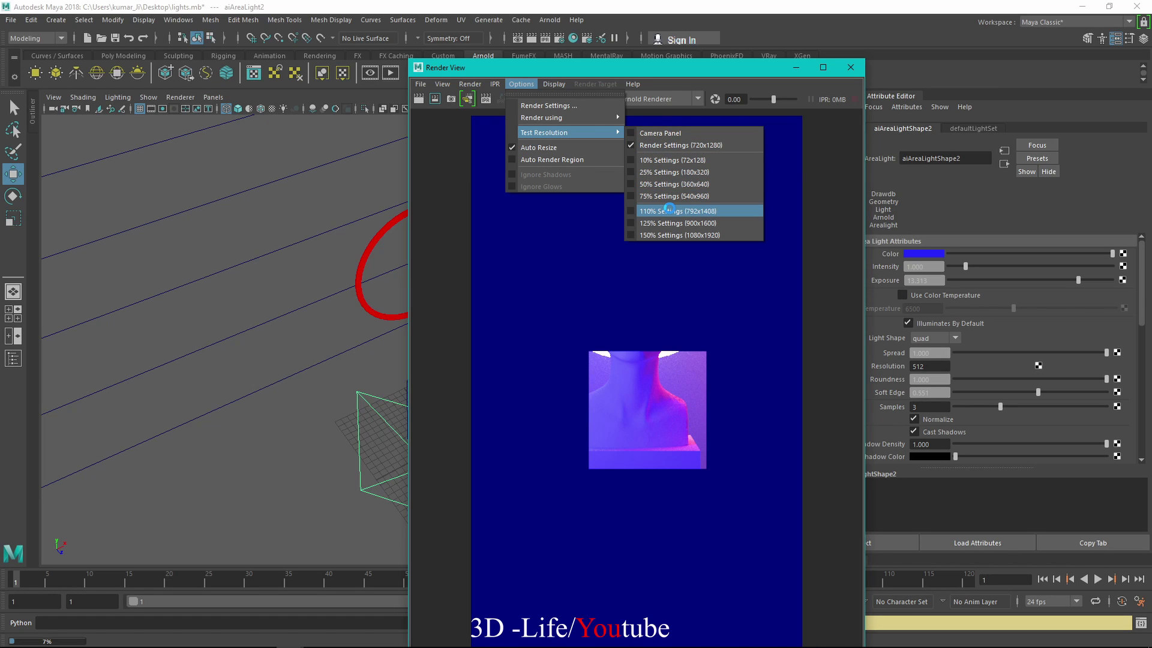
{"action": "left_click", "coordinate": [852, 71]}
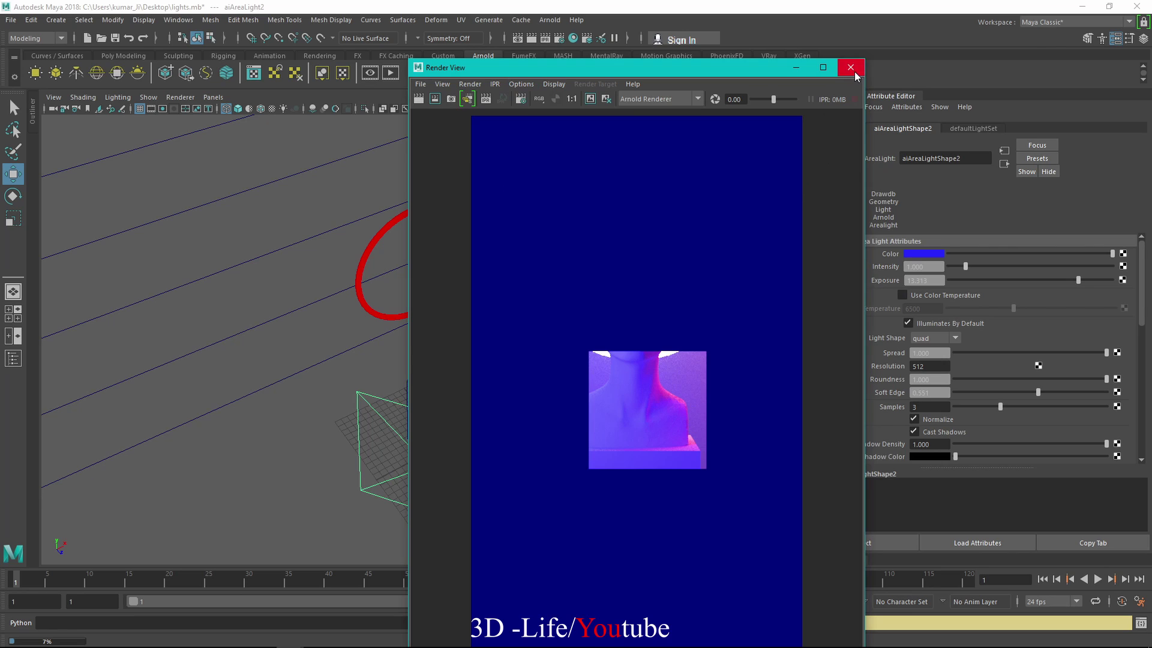
{"action": "left_click", "coordinate": [851, 70]}
Open the Arnold RenderView, set its test resolution to 100% and toggle the live IPR session
{"action": "left_click", "coordinate": [548, 21]}
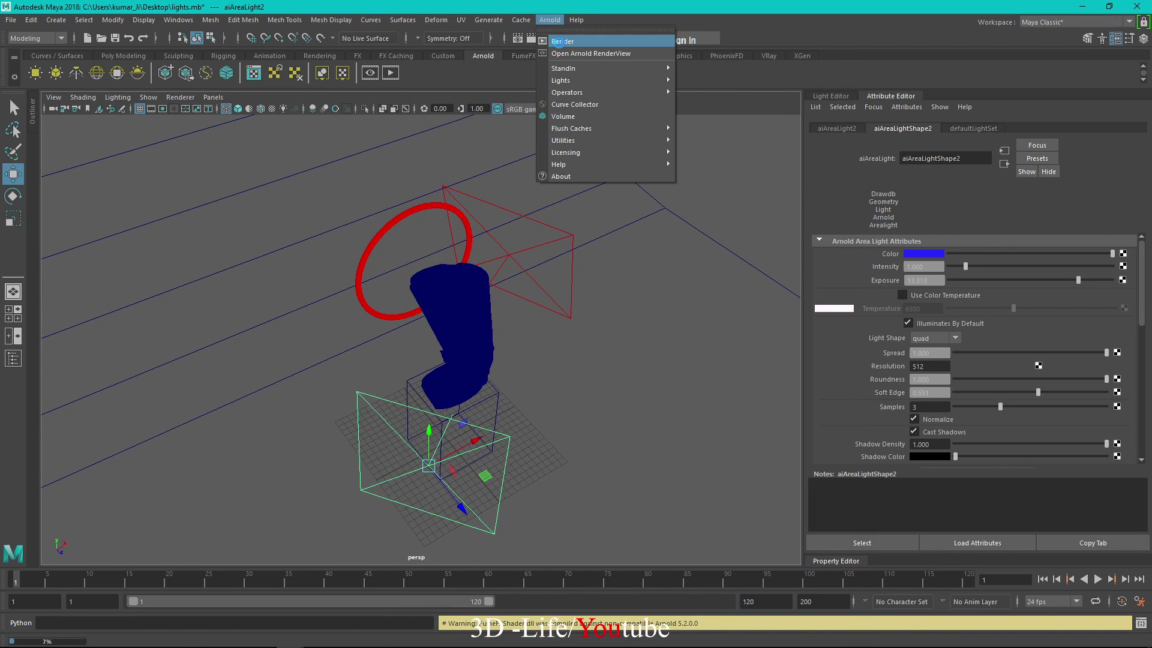
{"action": "left_click", "coordinate": [561, 33]}
{"action": "left_click", "coordinate": [853, 107]}
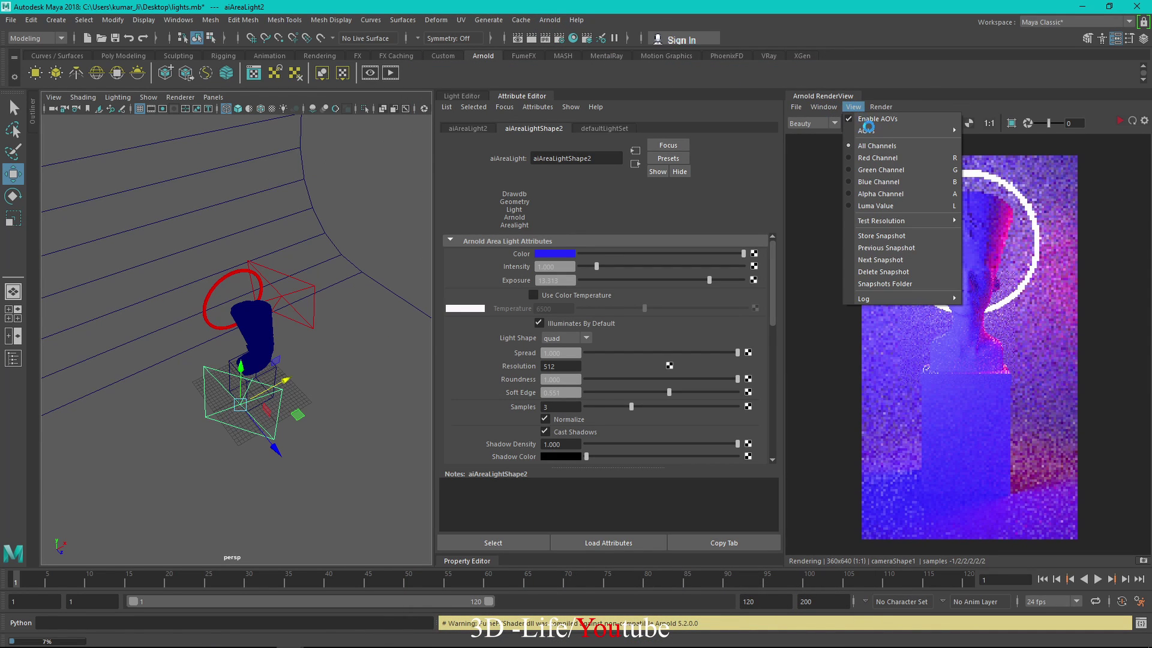
{"action": "mouse_move", "coordinate": [889, 221]}
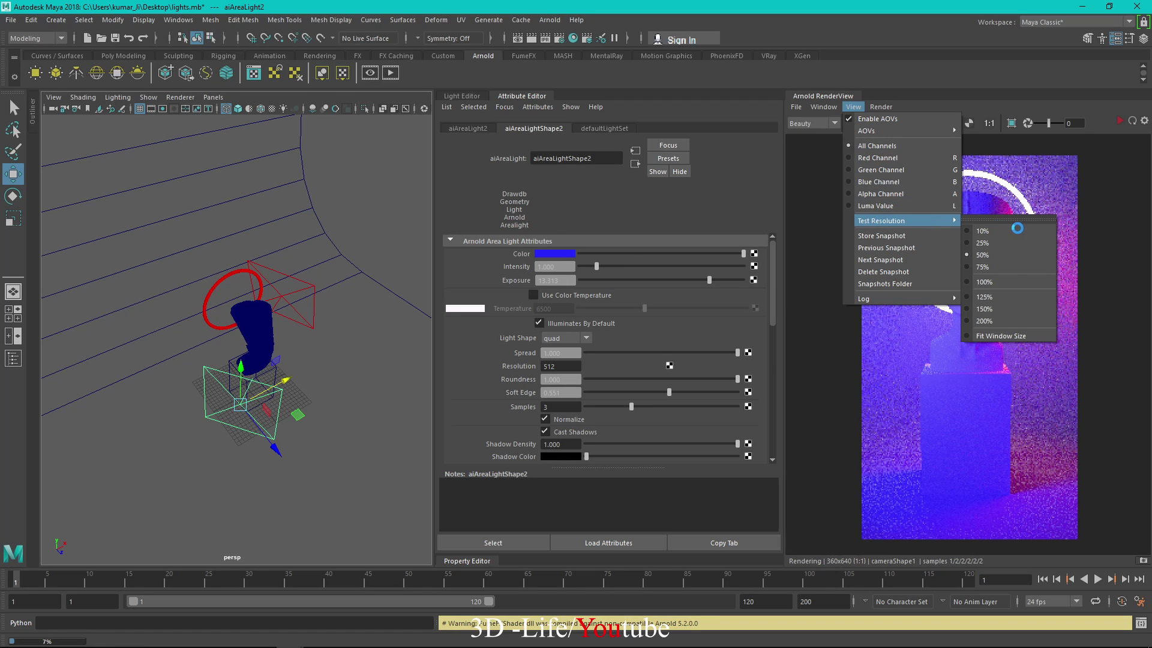
{"action": "left_click", "coordinate": [996, 282]}
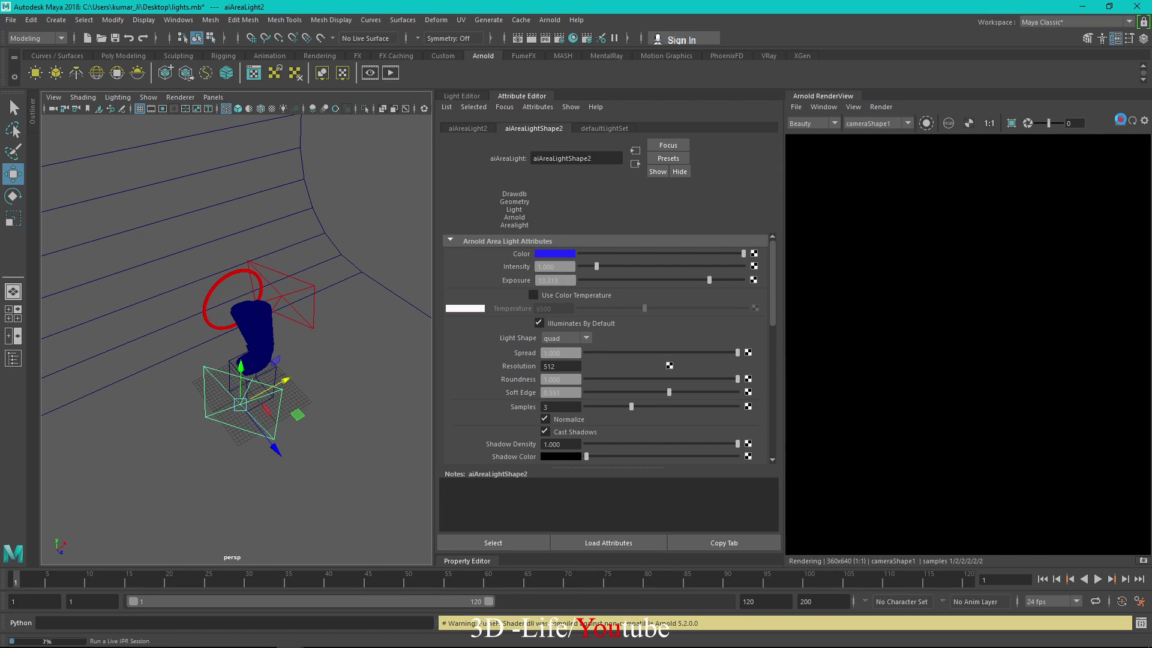
{"action": "left_click", "coordinate": [1119, 119]}
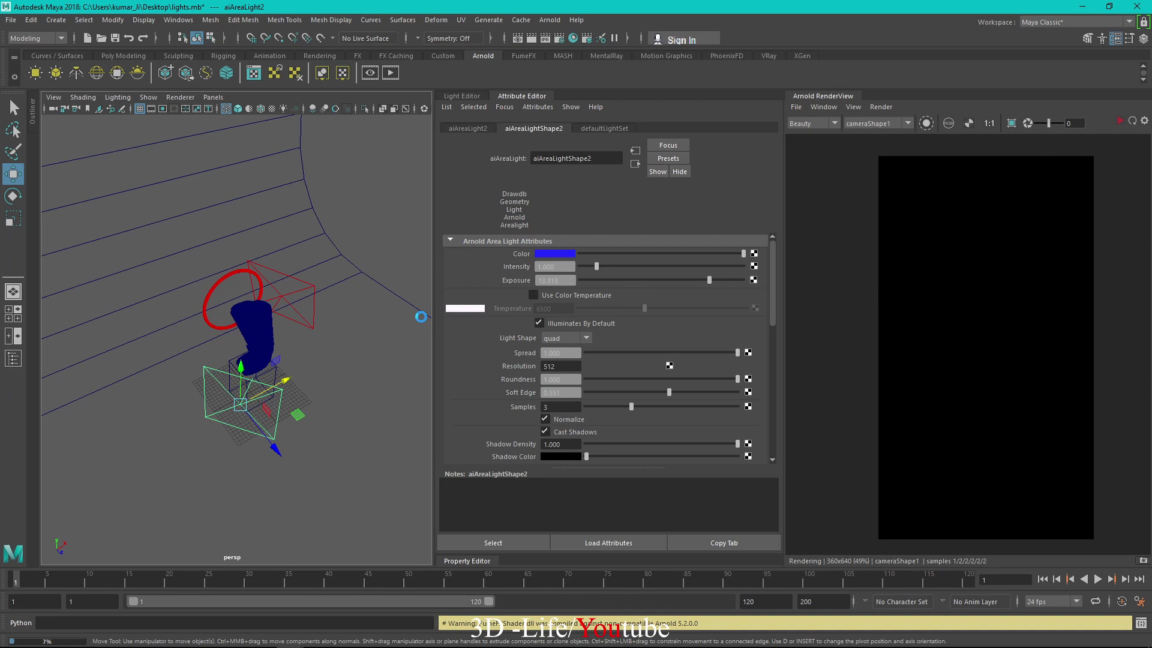
Reopen the Render View, shrink its window to fit the screen and rerun the full-frame camera1 render
{"action": "left_click", "coordinate": [517, 38]}
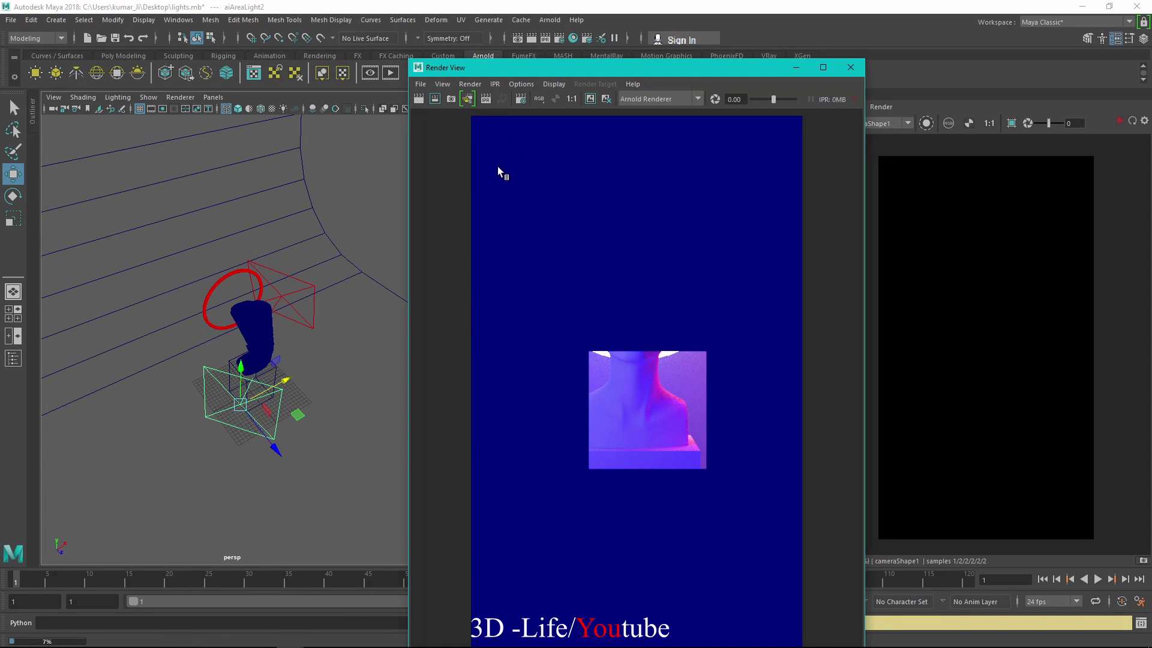
{"action": "left_click_drag", "start_coordinate": [410, 58], "coordinate": [456, 86]}
{"action": "left_click", "coordinate": [410, 119]}
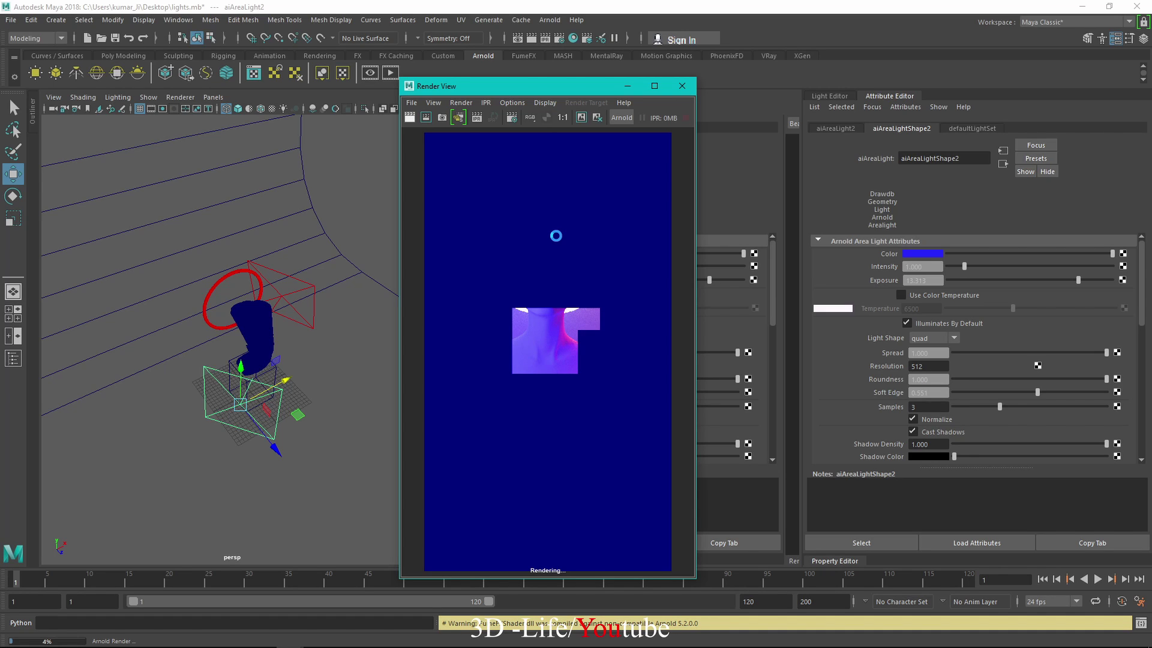
{"action": "left_click", "coordinate": [263, 636]}
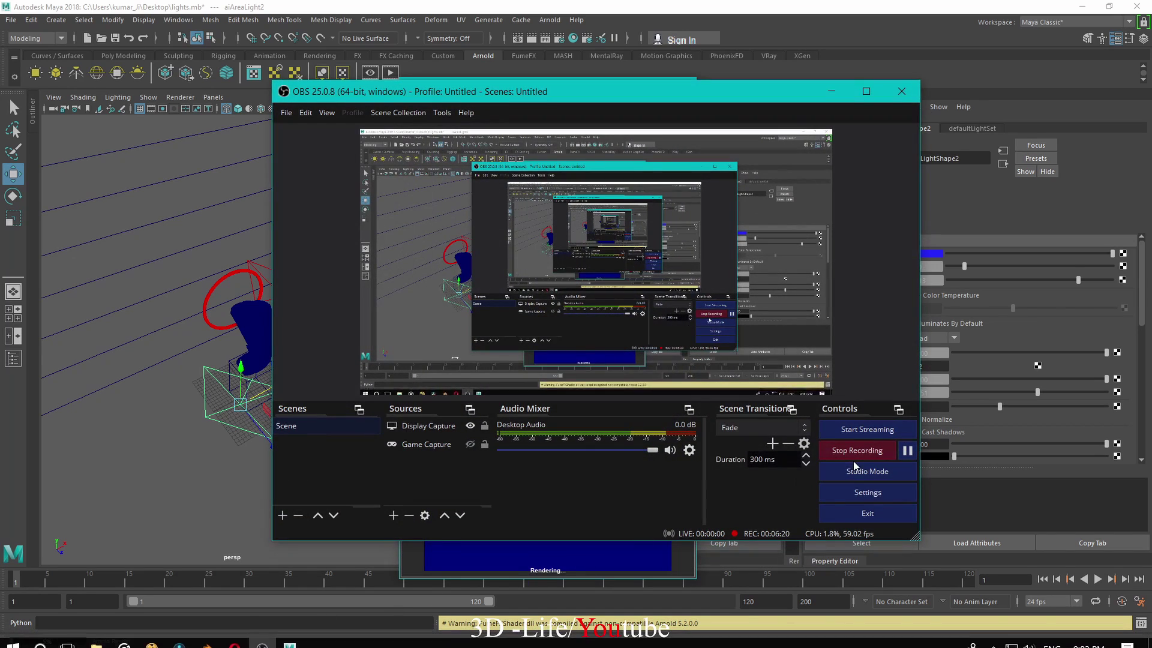
{"action": "left_click", "coordinate": [905, 451]}
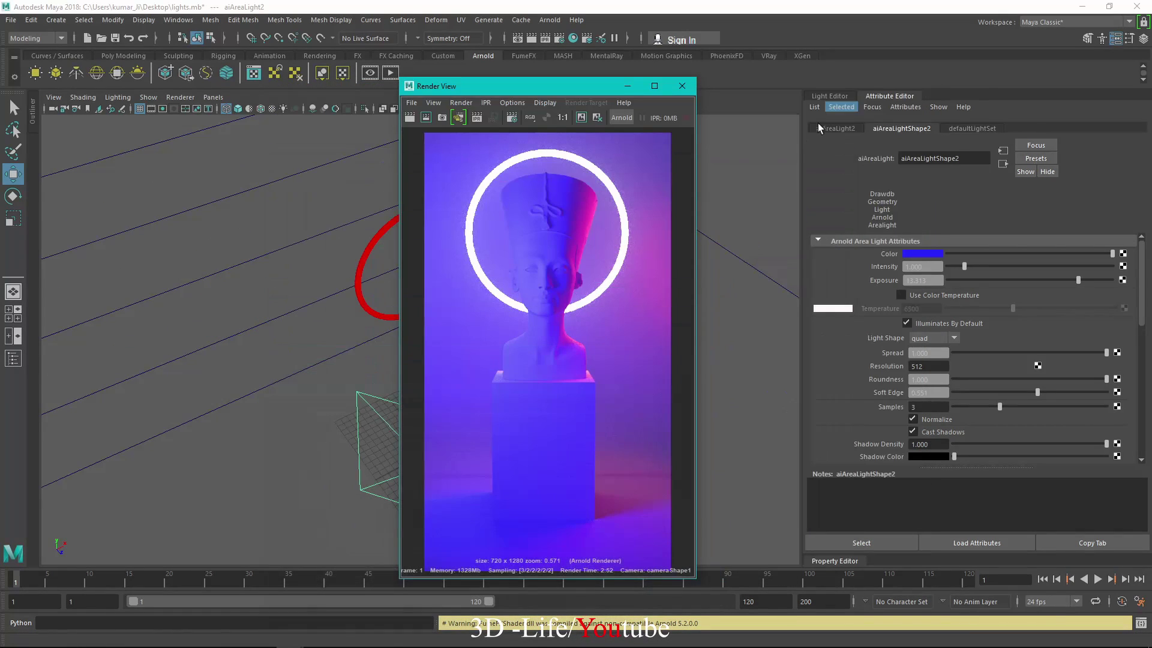
Inspect the finished render of the bust, ring light and pedestal, both close up and as a whole frame
{"action": "scroll", "coordinate": [552, 305], "scroll_direction": "up", "scroll_amount": 2}
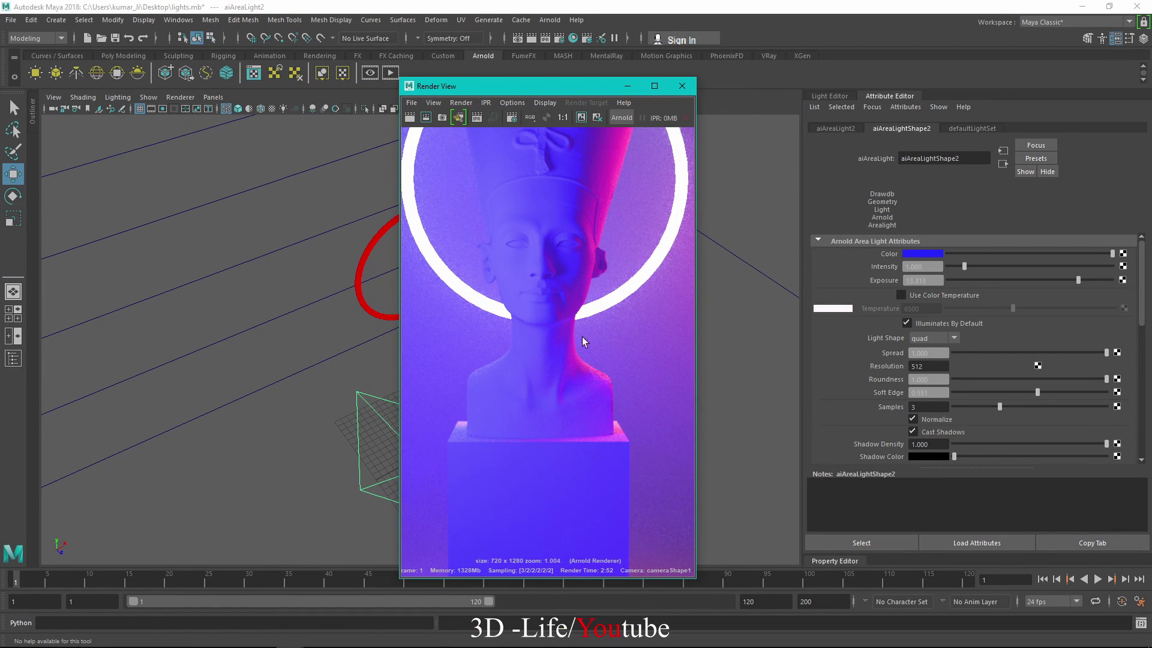
{"action": "scroll", "coordinate": [591, 318], "scroll_direction": "up", "scroll_amount": 3}
{"action": "scroll", "coordinate": [556, 331], "scroll_direction": "down", "scroll_amount": 4}
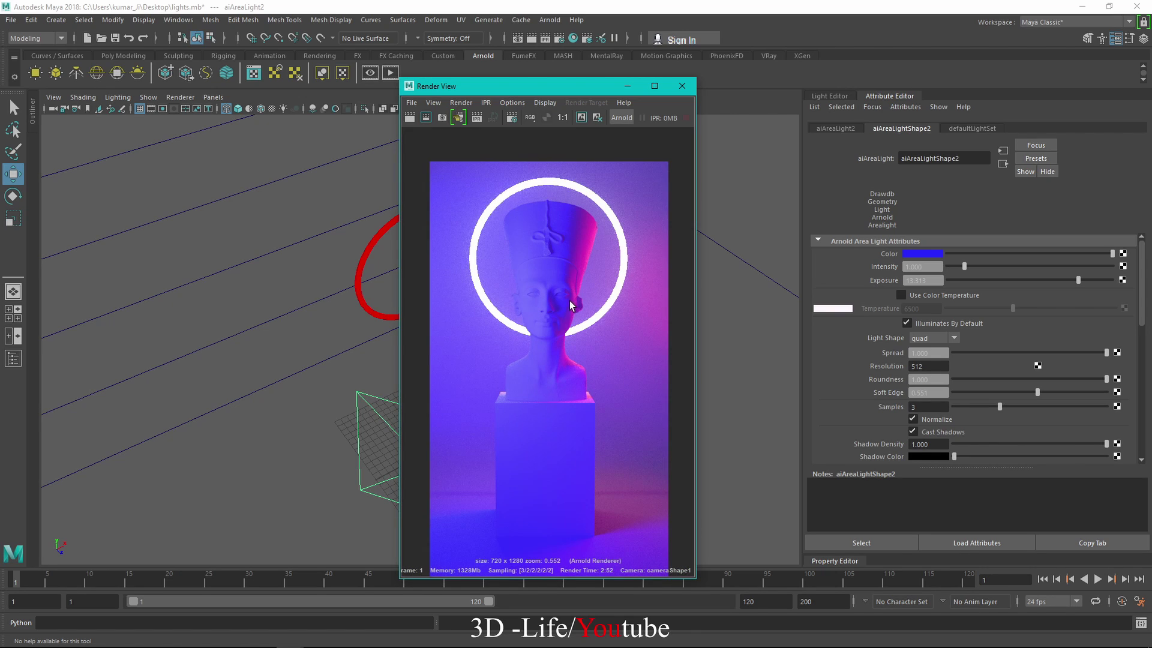
{"action": "scroll", "coordinate": [567, 319], "scroll_direction": "down", "scroll_amount": 1}
{"action": "scroll", "coordinate": [567, 320], "scroll_direction": "up", "scroll_amount": 1}
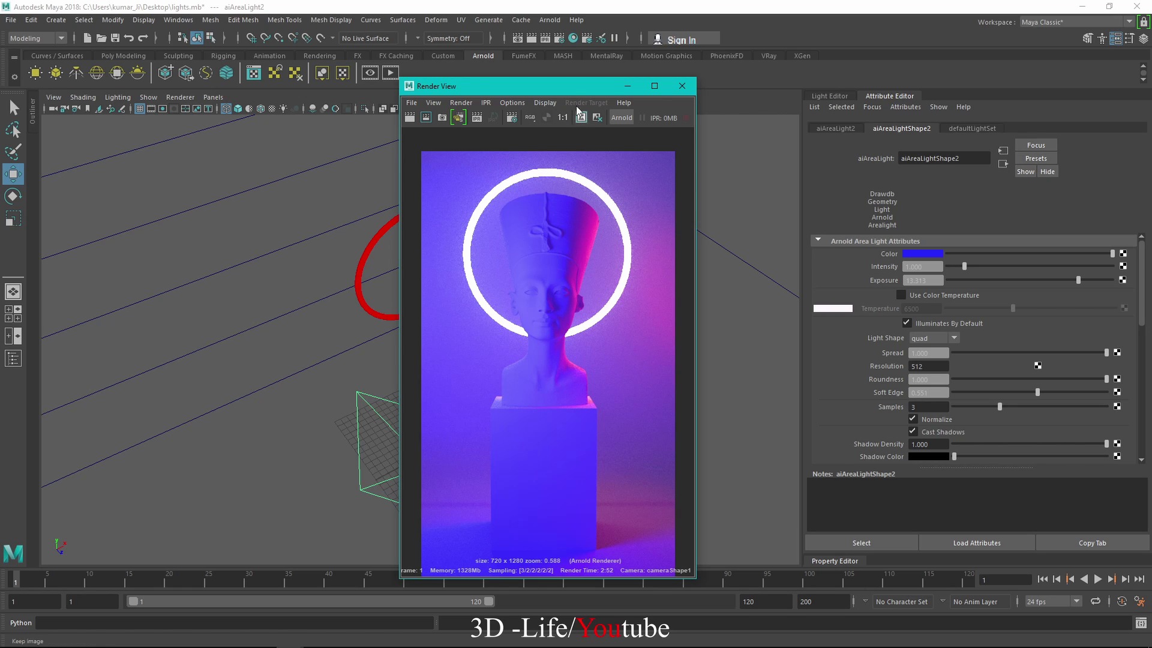
Switch the viewport to look through camera1 and place the Render View window beside it to compare both
{"action": "left_click_drag", "start_coordinate": [548, 89], "coordinate": [859, 76]}
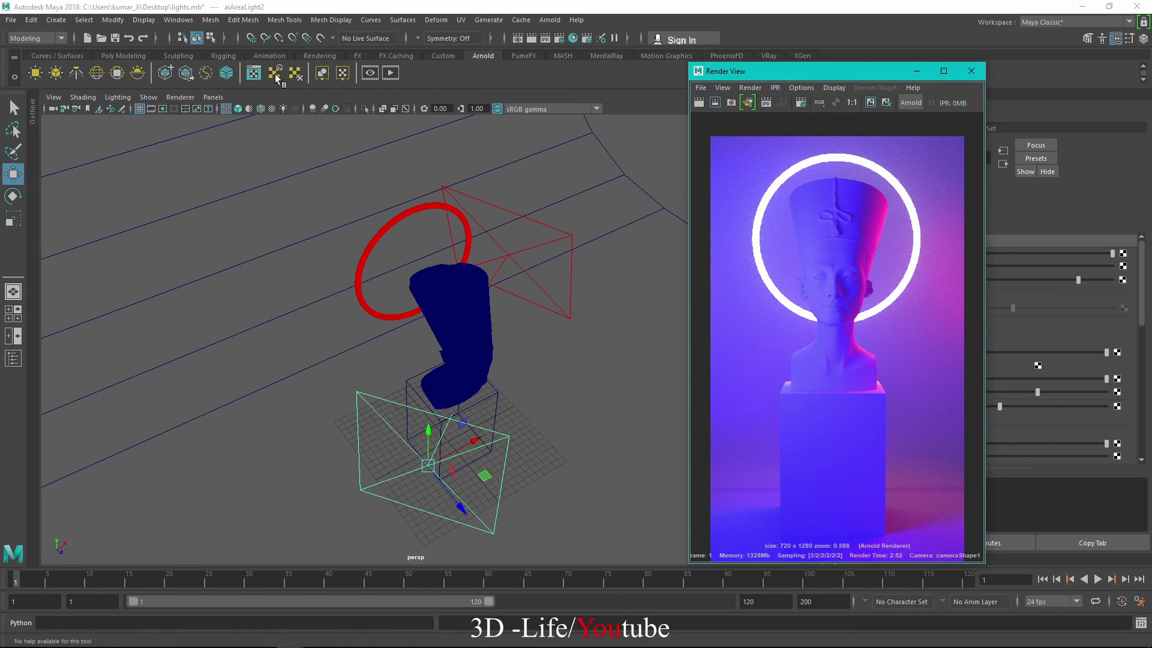
{"action": "left_click", "coordinate": [215, 97]}
{"action": "mouse_move", "coordinate": [270, 108]}
{"action": "left_click", "coordinate": [356, 120]}
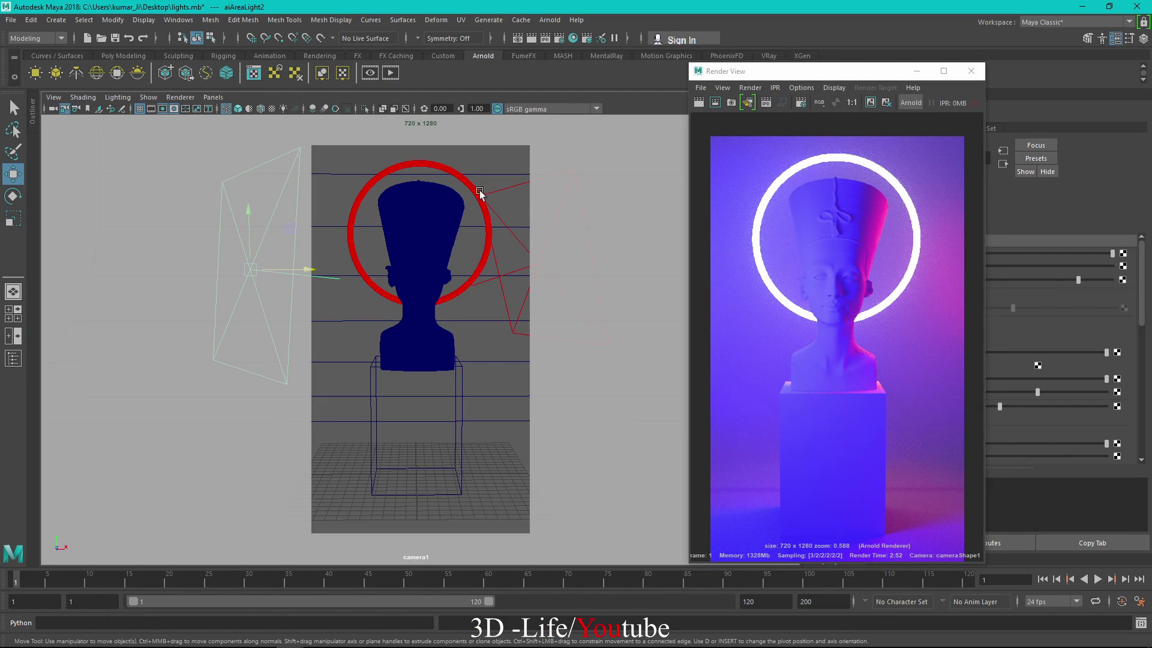
{"action": "left_click_drag", "start_coordinate": [835, 72], "coordinate": [752, 72]}
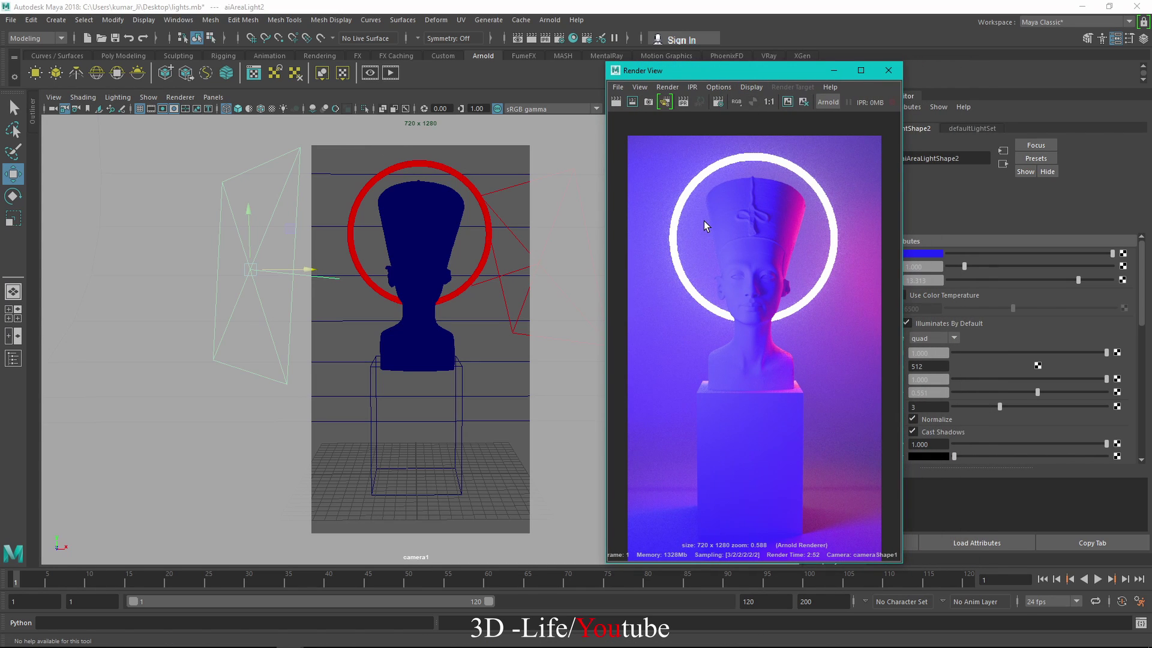